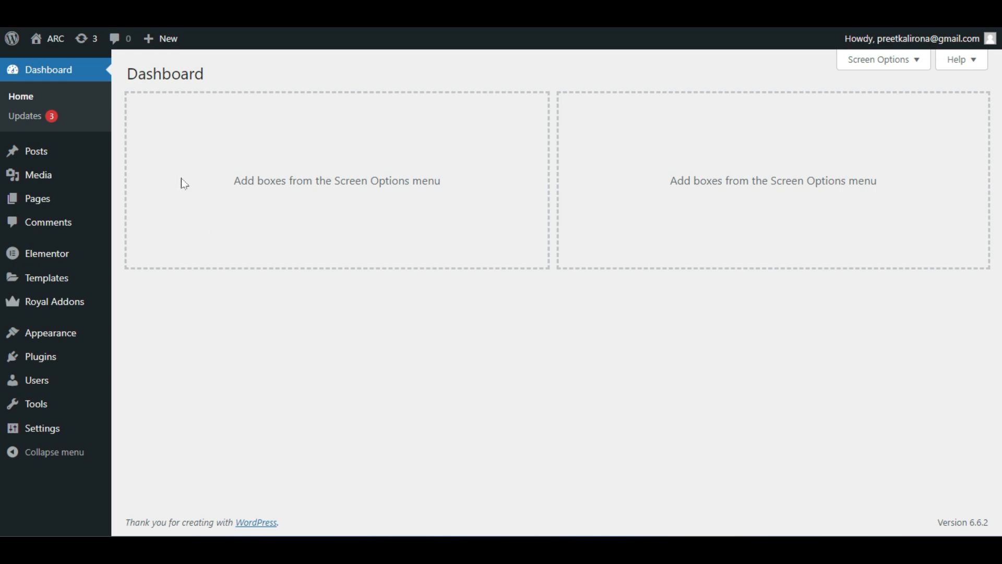
Save the site's permalink settings with the Post name structure and dismiss the notices
{"action": "mouse_move", "coordinate": [61, 439]}
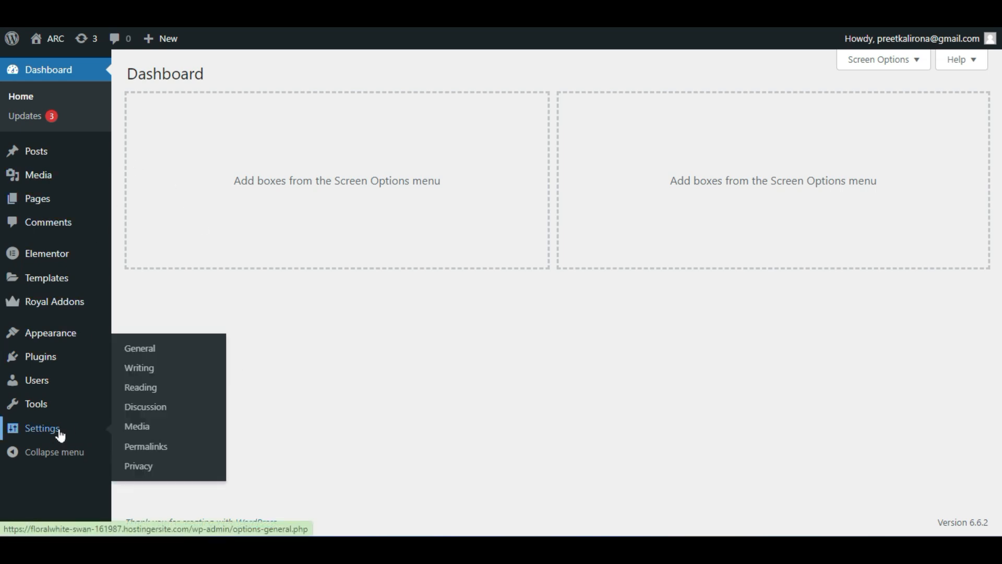
{"action": "left_click", "coordinate": [145, 439]}
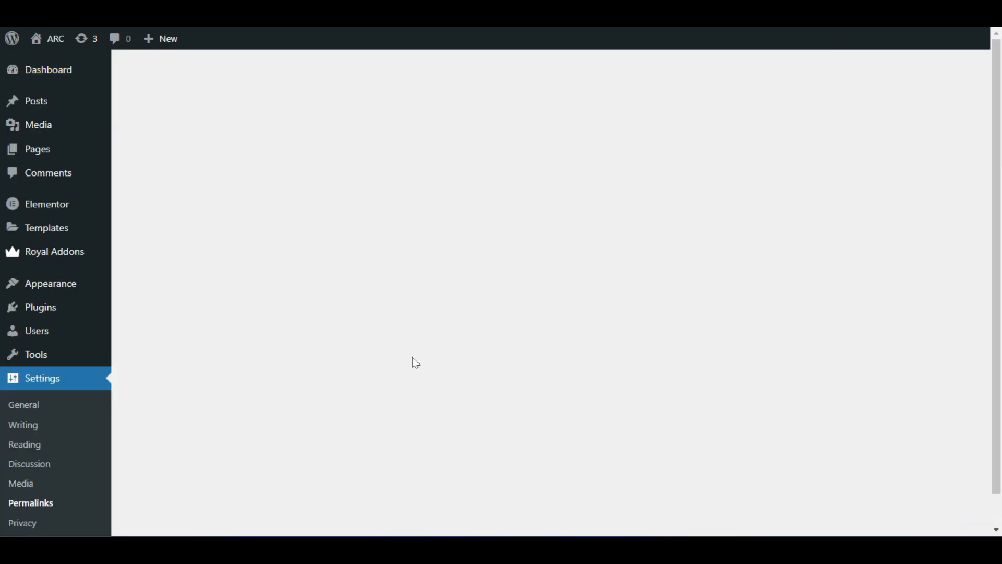
{"action": "scroll", "coordinate": [413, 360], "scroll_direction": "down", "scroll_amount": 5}
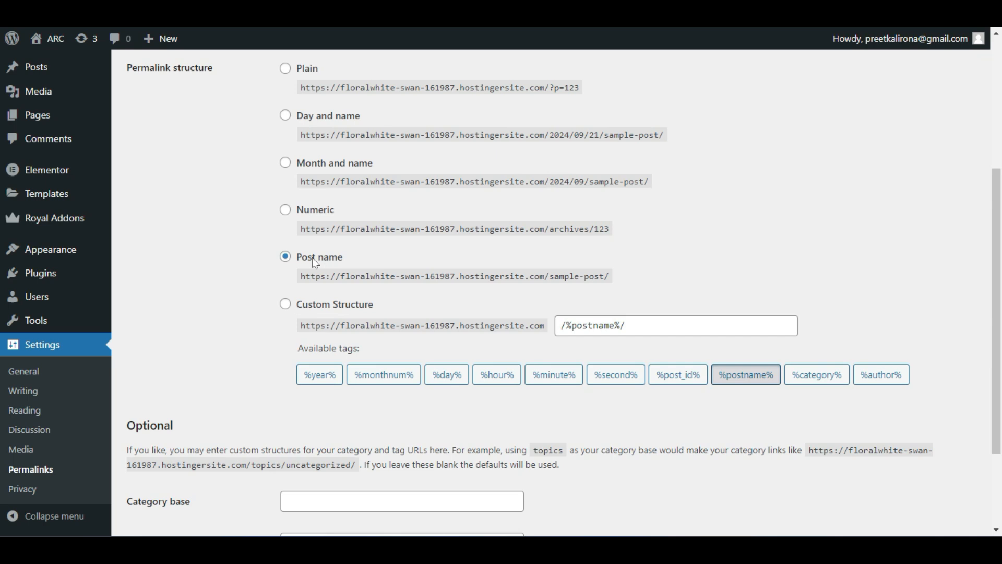
{"action": "scroll", "coordinate": [174, 316], "scroll_direction": "down", "scroll_amount": 3}
{"action": "left_click", "coordinate": [171, 464]}
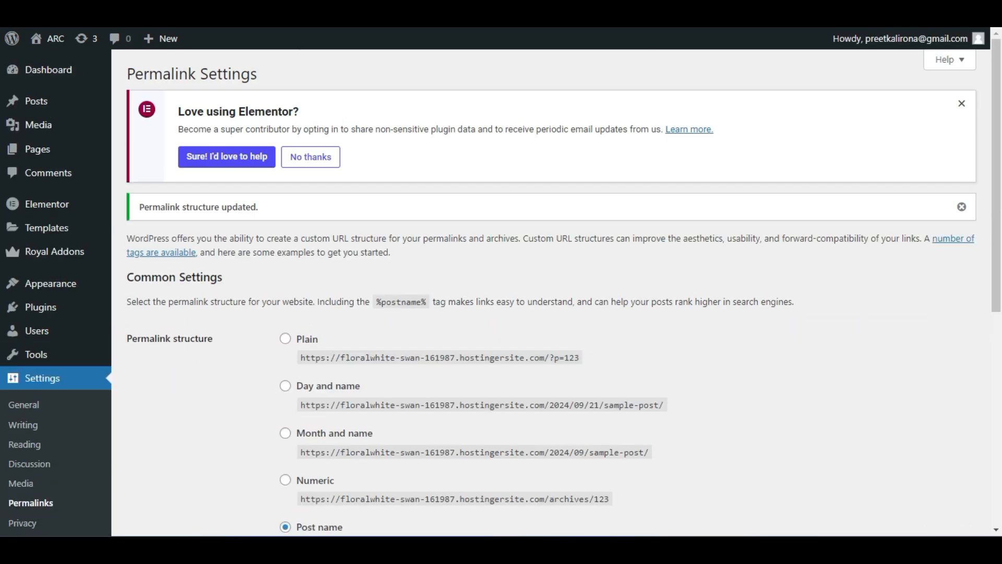
{"action": "left_click", "coordinate": [961, 206]}
{"action": "left_click", "coordinate": [962, 106]}
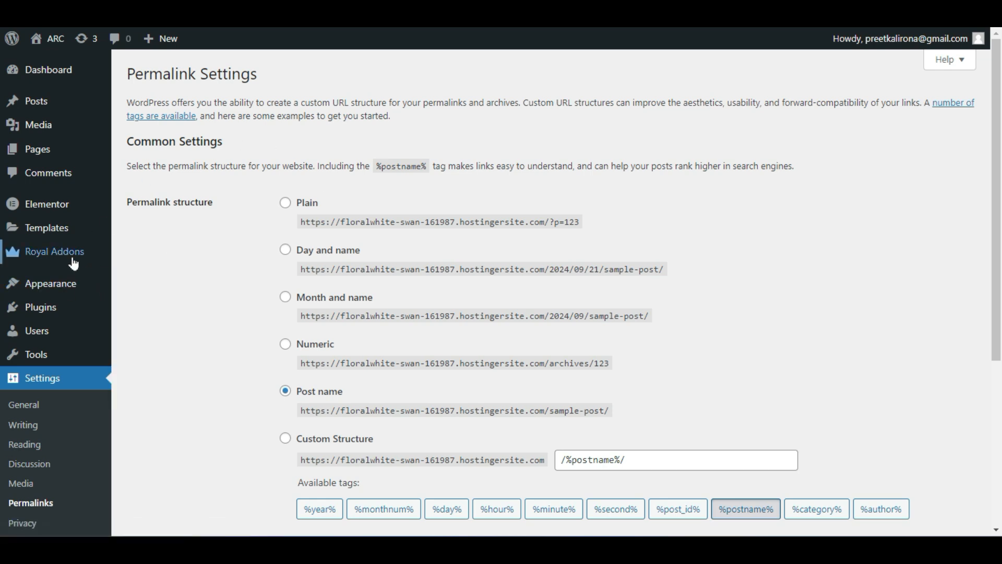
Find the Essential Addons for Elementor plugin by searching for "elementor", and install and activate it
{"action": "mouse_move", "coordinate": [47, 314]}
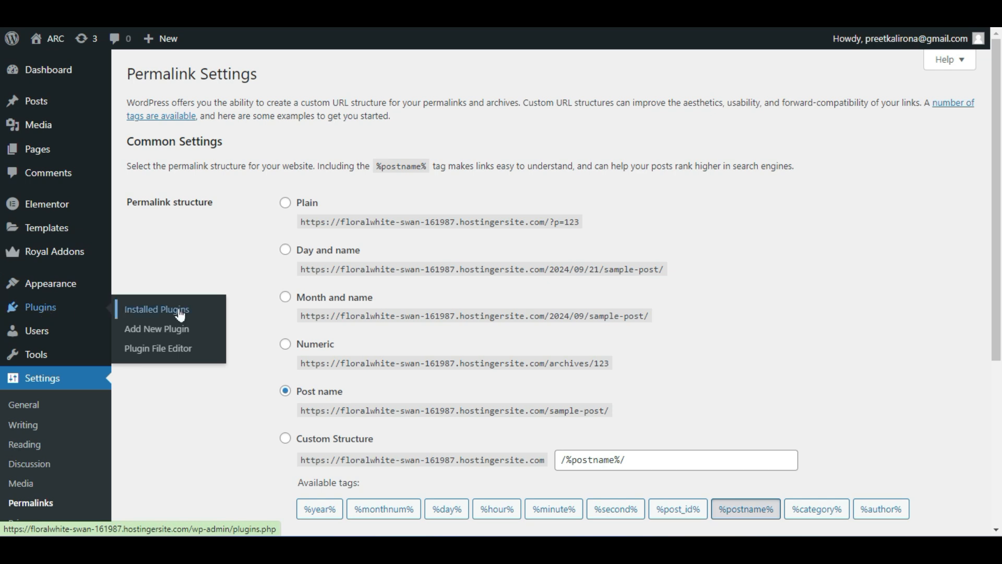
{"action": "left_click", "coordinate": [163, 338]}
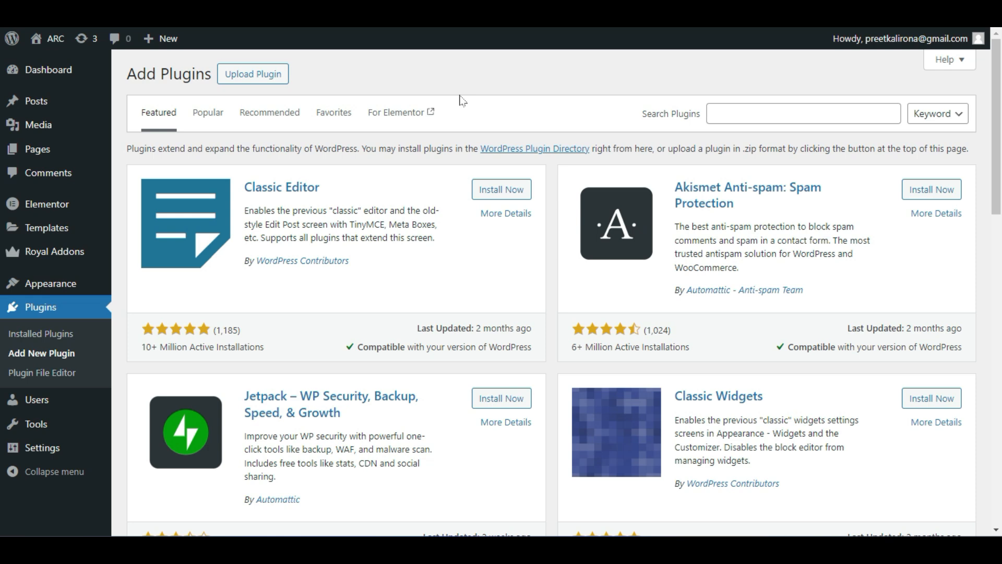
{"action": "left_click", "coordinate": [810, 115]}
{"action": "type", "text": "elemnt"}
{"action": "key", "text": "BackSpace"}
{"action": "key", "text": "BackSpace"}
{"action": "type", "text": "entor"}
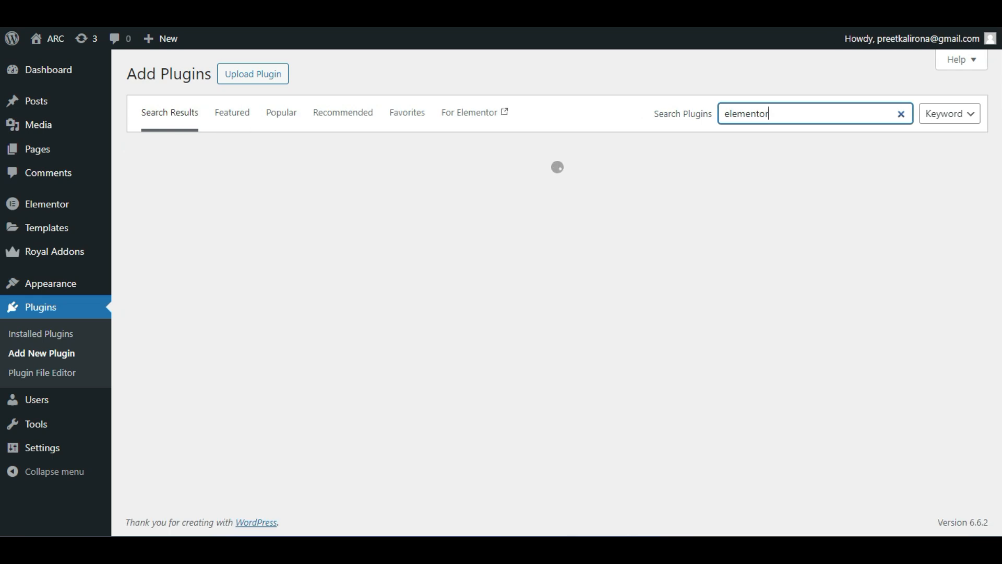
{"action": "scroll", "coordinate": [657, 230], "scroll_direction": "down", "scroll_amount": 3}
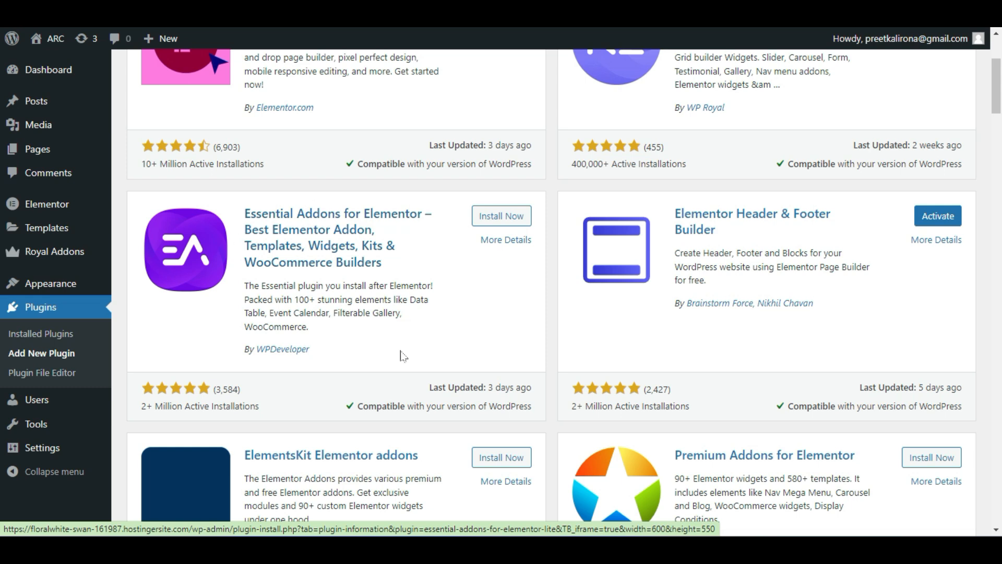
{"action": "left_click", "coordinate": [491, 216]}
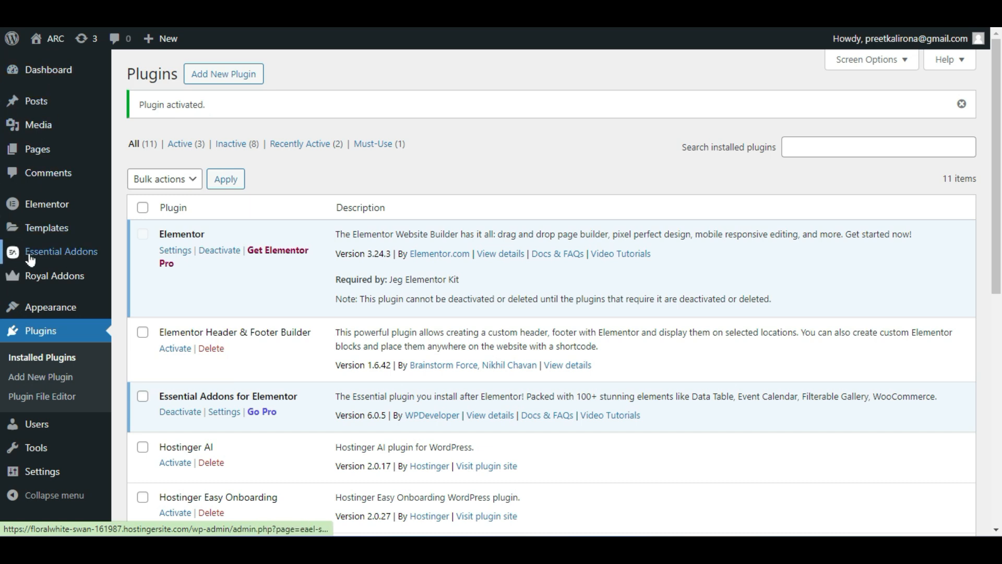
Open the Essential Addons dashboard and install the suggested Essential Blocks plugin from its notice
{"action": "left_click", "coordinate": [72, 256]}
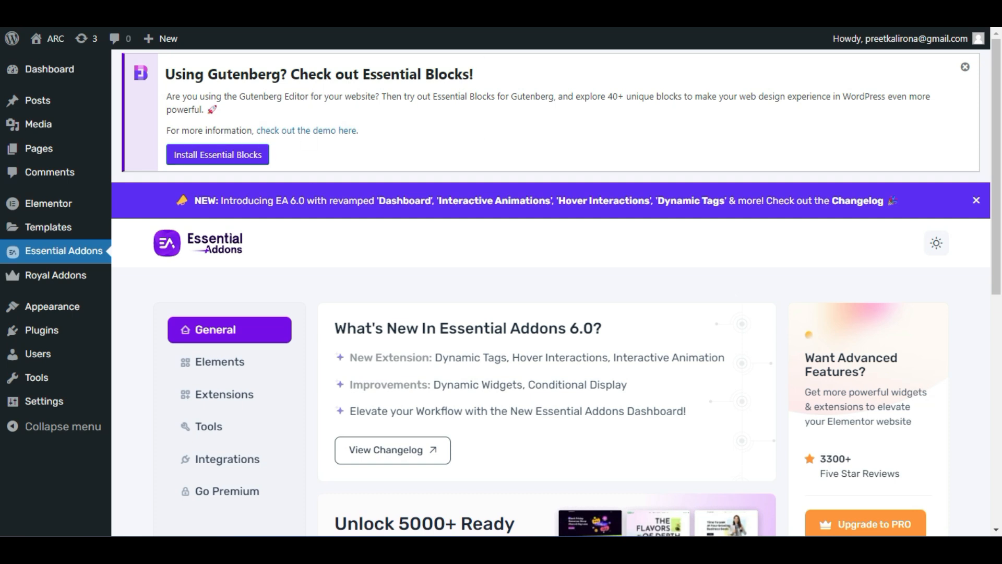
{"action": "left_click_drag", "start_coordinate": [286, 74], "coordinate": [478, 74]}
{"action": "left_click", "coordinate": [521, 132]}
{"action": "left_click", "coordinate": [237, 156]}
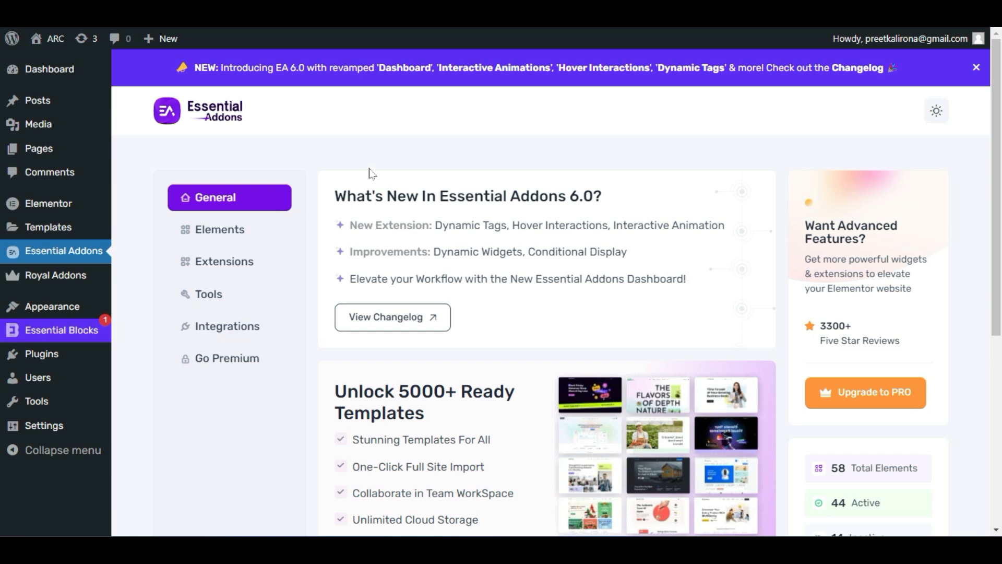
Search the Essential Addons elements for "events", clear the search, and enable all elements
{"action": "left_click", "coordinate": [229, 233]}
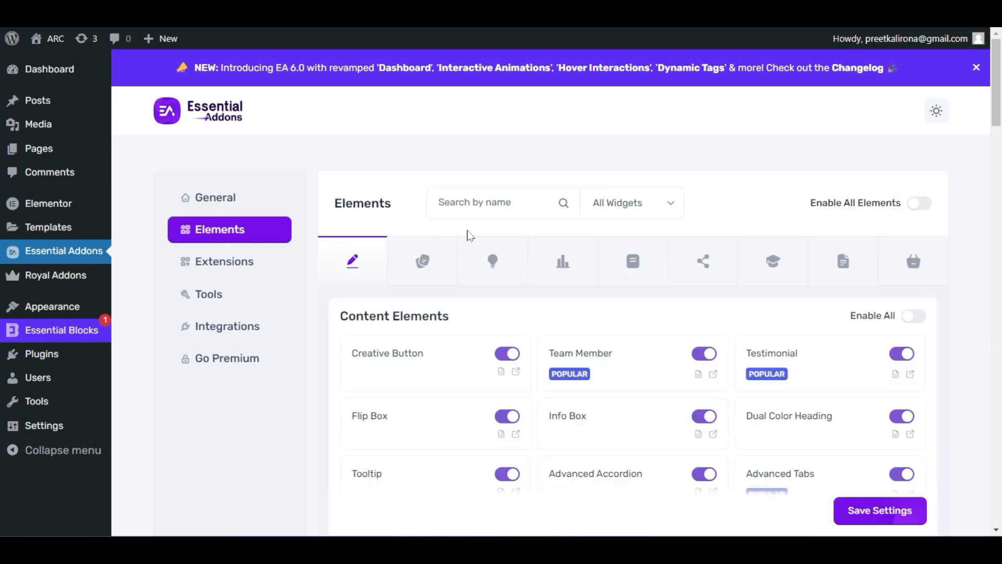
{"action": "left_click", "coordinate": [492, 199]}
{"action": "type", "text": "events"}
{"action": "double_click", "coordinate": [492, 201]}
{"action": "key", "text": "BackSpace"}
{"action": "left_click", "coordinate": [918, 204]}
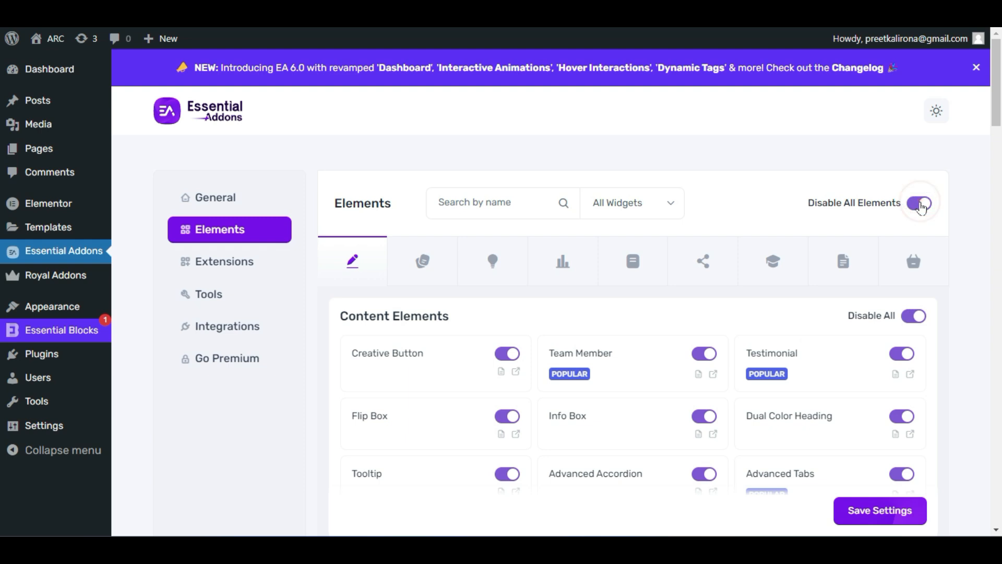
Review the Extensions, Tools and Integrations sections of Essential Addons
{"action": "left_click", "coordinate": [220, 268]}
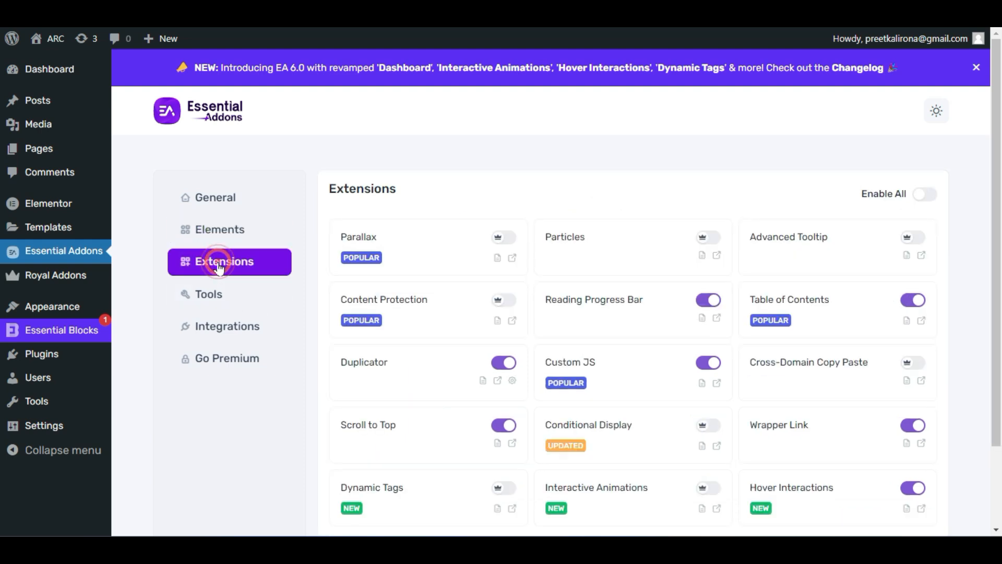
{"action": "left_click", "coordinate": [218, 296]}
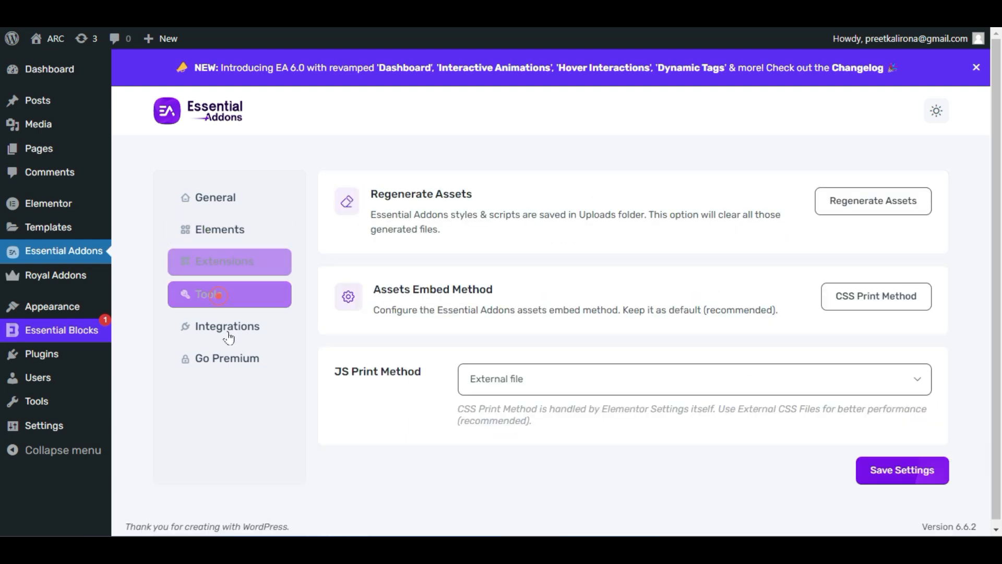
{"action": "left_click", "coordinate": [227, 328]}
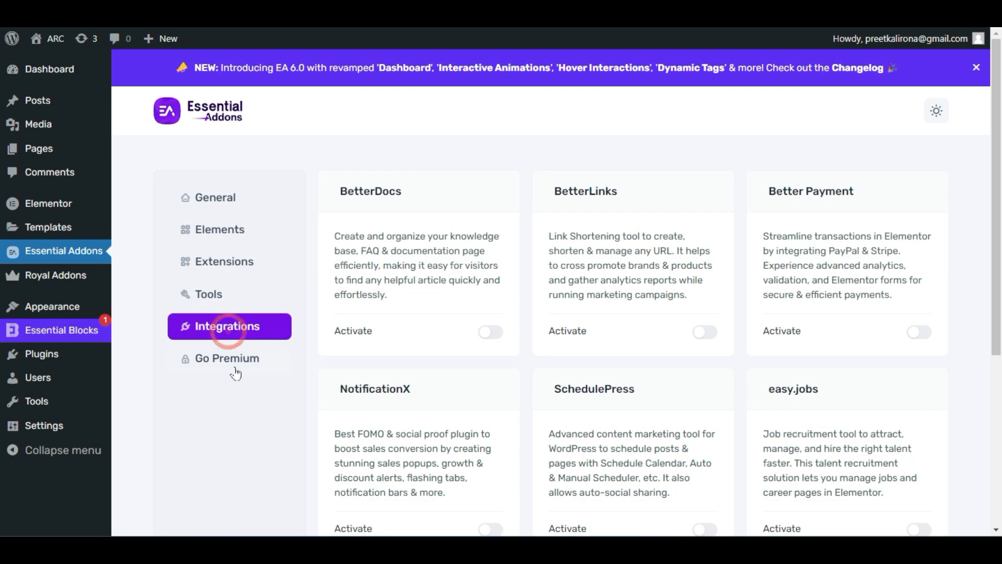
{"action": "left_click", "coordinate": [224, 200]}
Search the Essential Addons elements for "event" to find Event Calendar, and save the element settings
{"action": "left_click", "coordinate": [228, 223]}
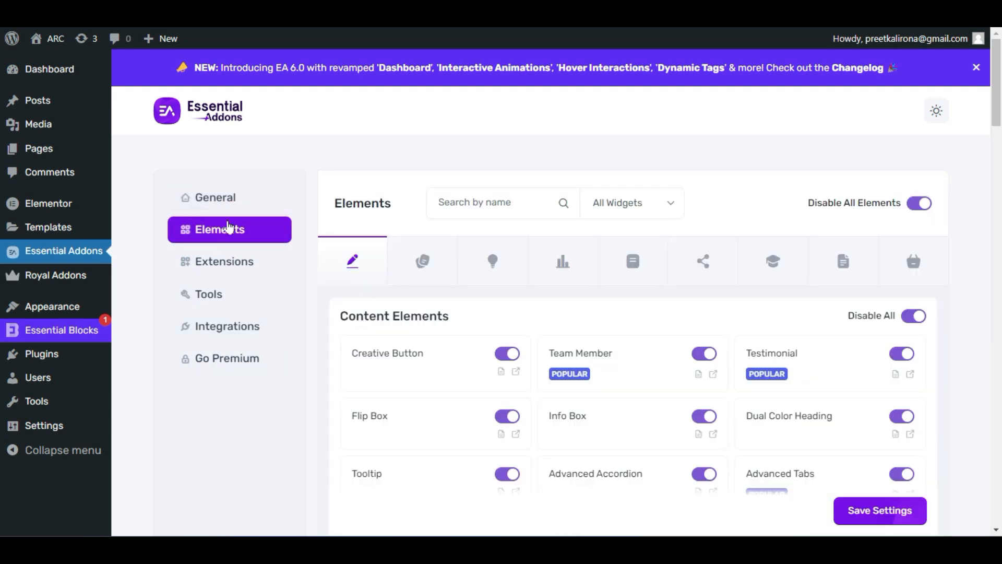
{"action": "scroll", "coordinate": [415, 250], "scroll_direction": "down", "scroll_amount": 5}
{"action": "scroll", "coordinate": [415, 249], "scroll_direction": "up", "scroll_amount": 2}
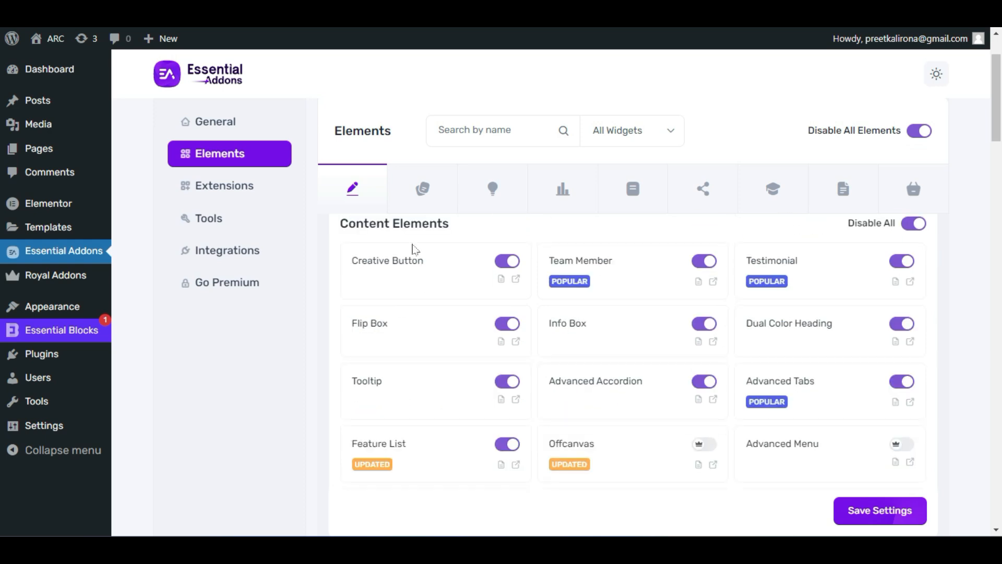
{"action": "left_click", "coordinate": [407, 203]}
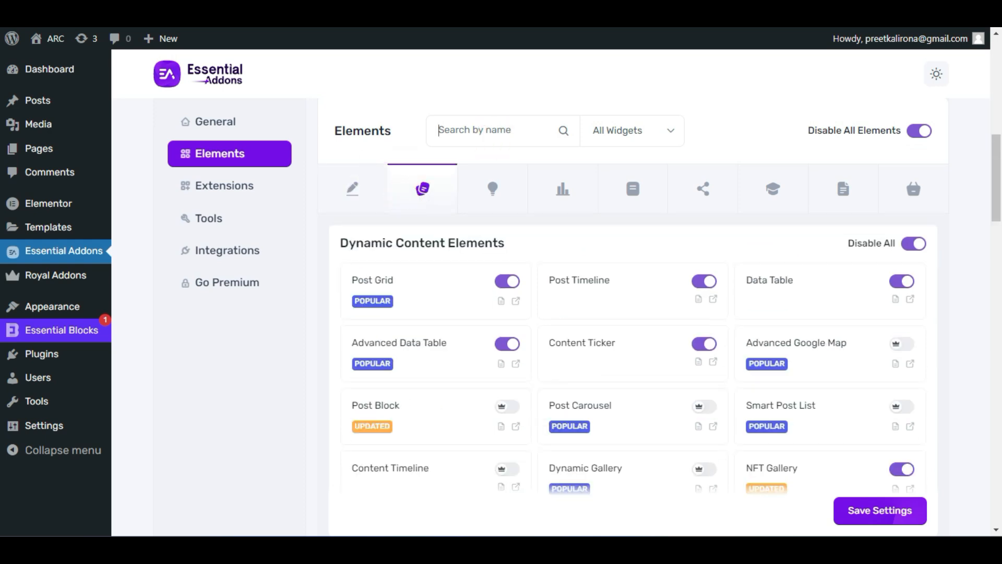
{"action": "type", "text": "event"}
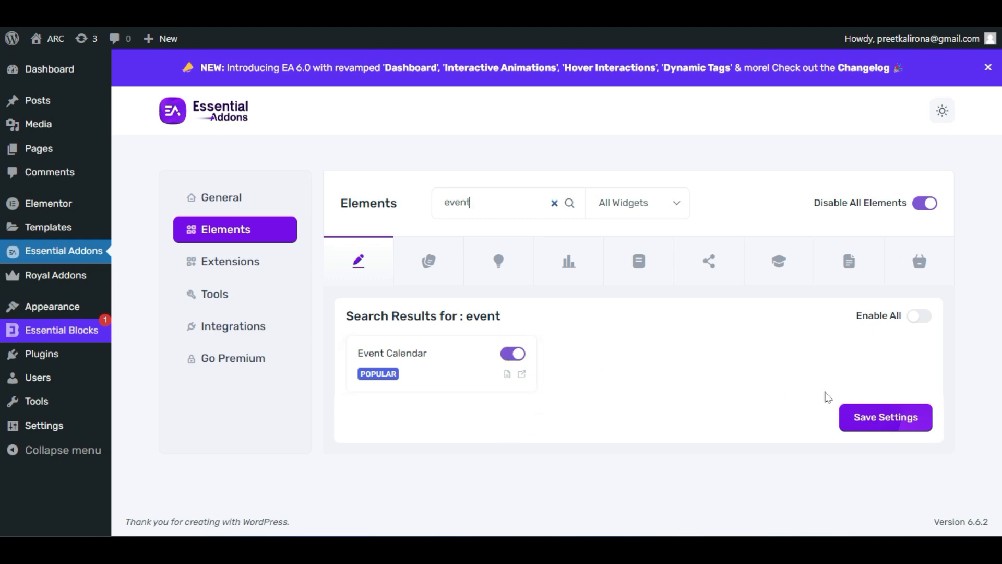
{"action": "left_click", "coordinate": [867, 417]}
Open the live site in a new tab and examine the home page's sections from header to footer
{"action": "mouse_move", "coordinate": [50, 40]}
{"action": "right_click", "coordinate": [51, 58]}
{"action": "left_click", "coordinate": [117, 70]}
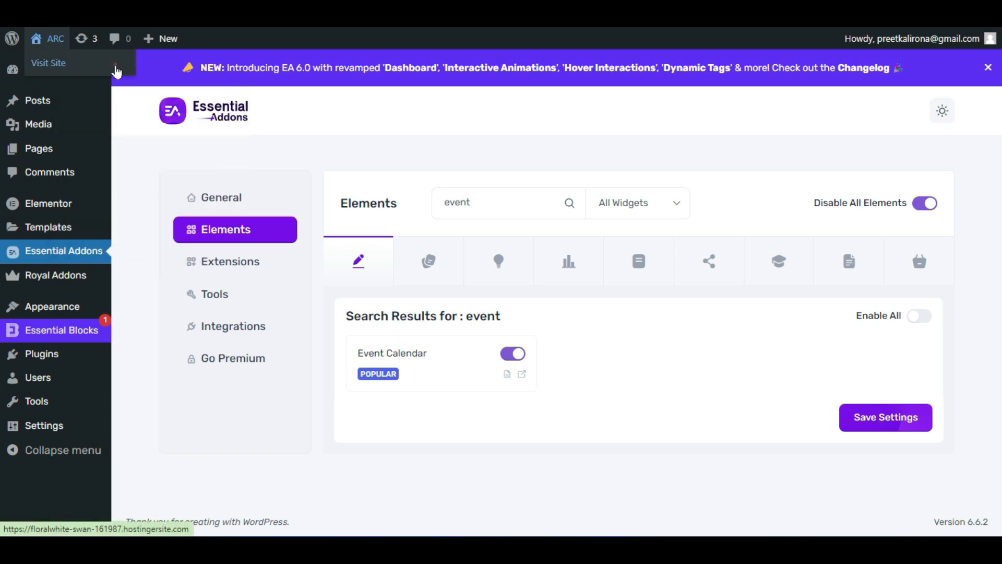
{"action": "left_click", "coordinate": [157, 11]}
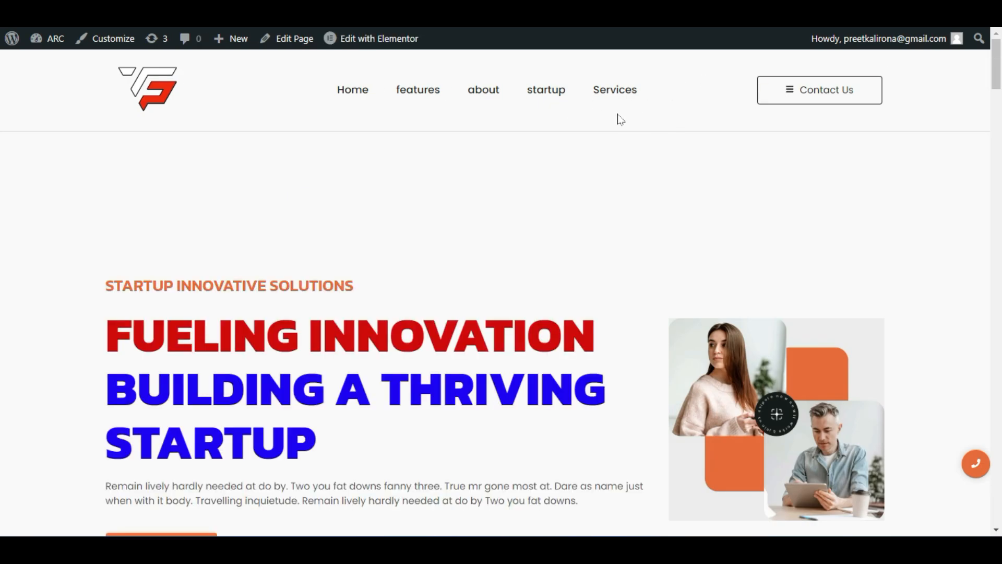
{"action": "scroll", "coordinate": [481, 303], "scroll_direction": "down", "scroll_amount": 10}
{"action": "scroll", "coordinate": [476, 306], "scroll_direction": "down", "scroll_amount": 5}
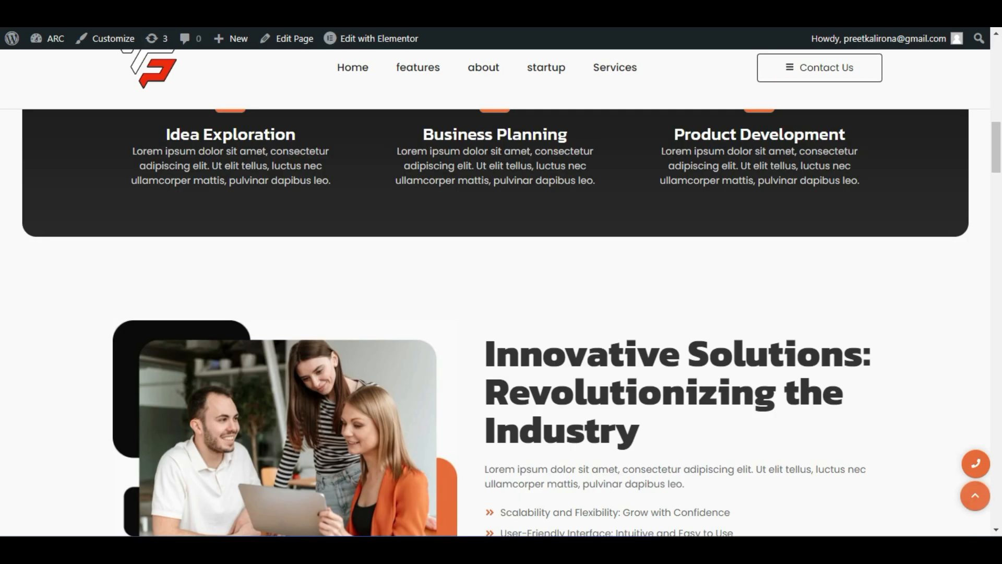
{"action": "scroll", "coordinate": [446, 193], "scroll_direction": "down", "scroll_amount": 5}
{"action": "scroll", "coordinate": [446, 192], "scroll_direction": "down", "scroll_amount": 15}
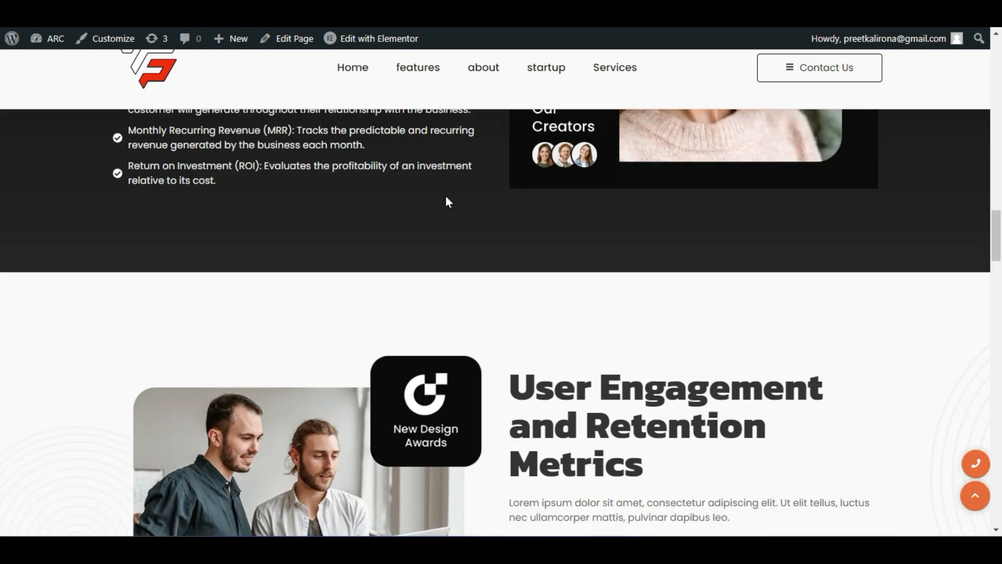
{"action": "scroll", "coordinate": [501, 282], "scroll_direction": "down", "scroll_amount": 4}
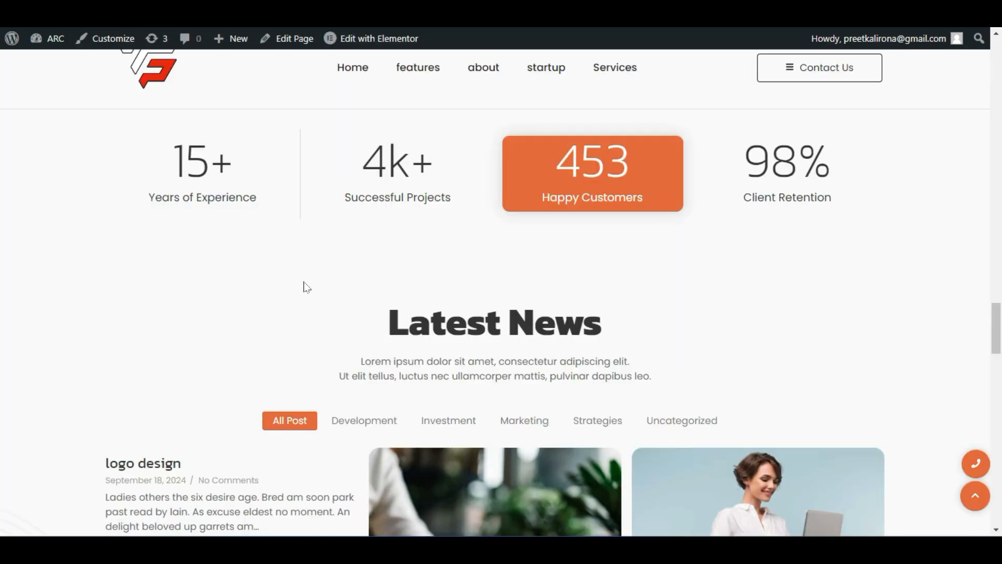
{"action": "scroll", "coordinate": [306, 290], "scroll_direction": "down", "scroll_amount": 10}
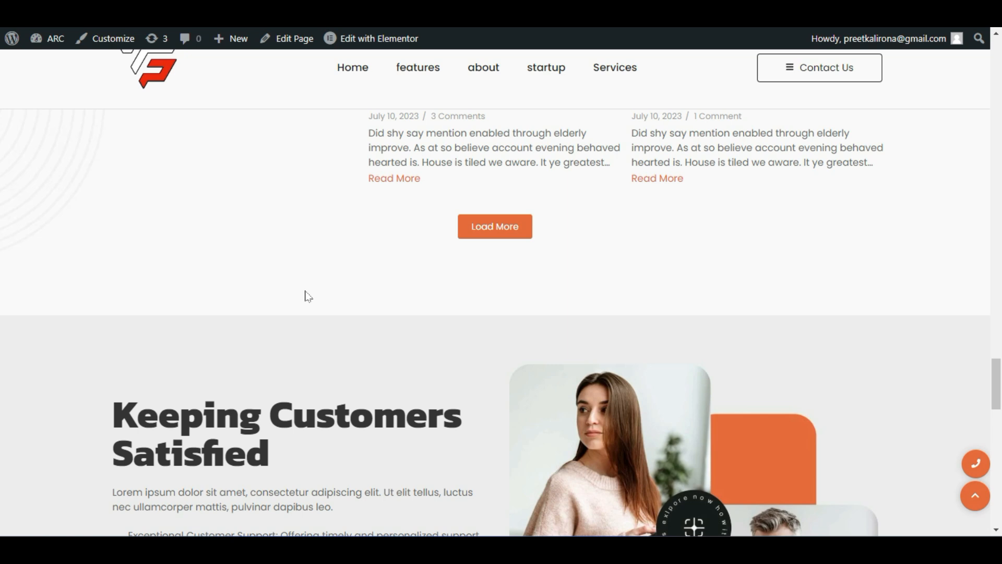
{"action": "scroll", "coordinate": [308, 296], "scroll_direction": "down", "scroll_amount": 15}
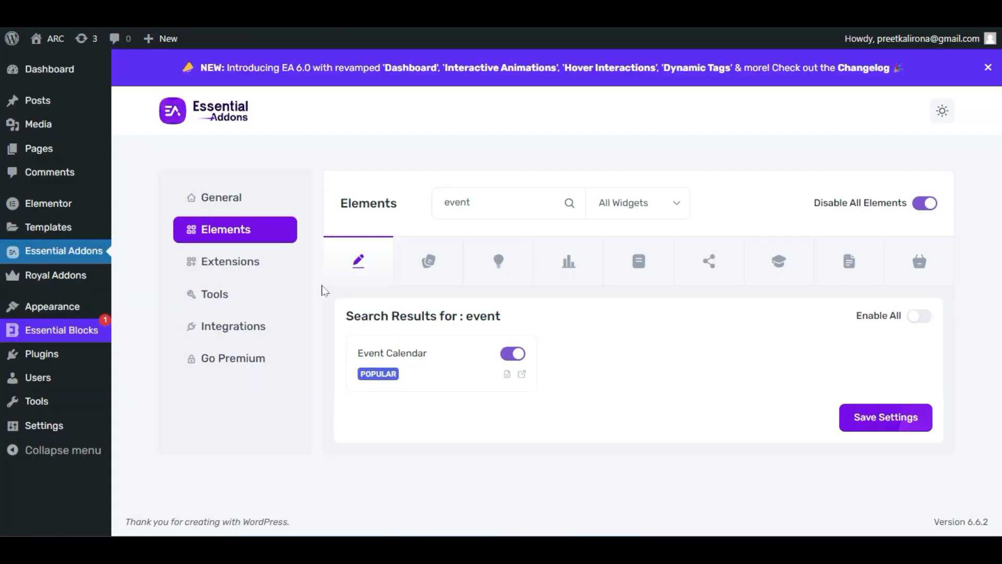
Create and publish a new page titled "events", and open it for editing in Elementor
{"action": "mouse_move", "coordinate": [42, 152]}
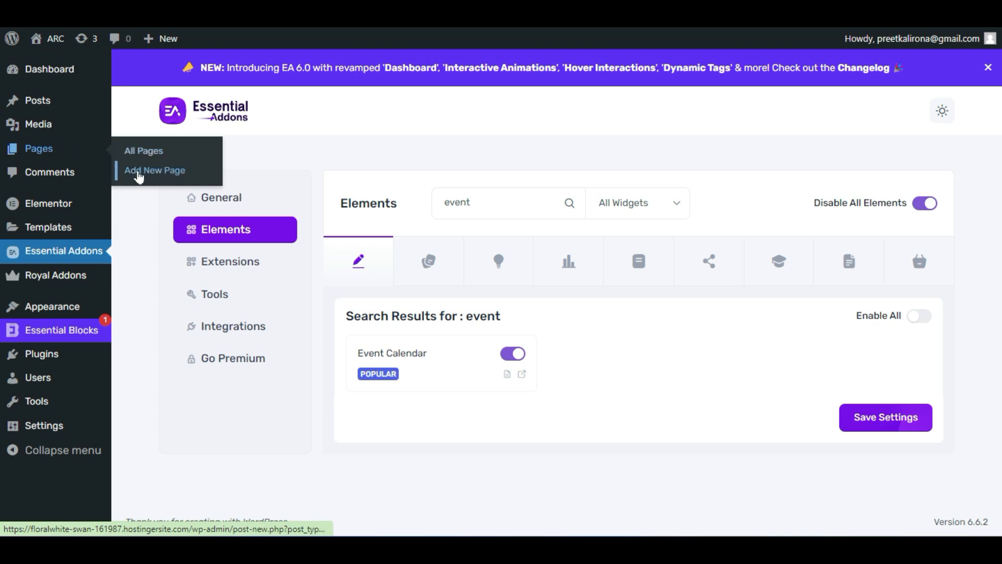
{"action": "left_click", "coordinate": [168, 176]}
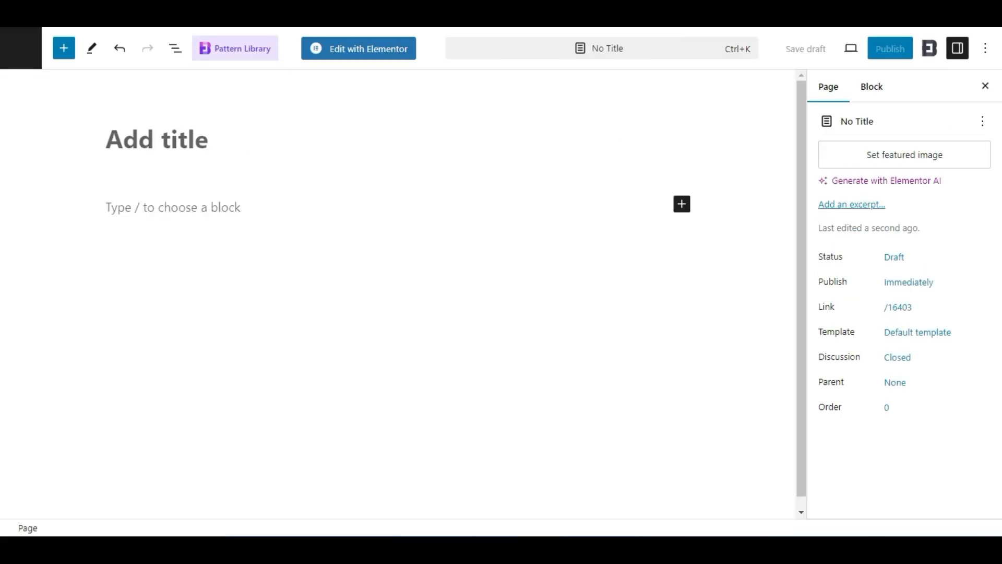
{"action": "left_click", "coordinate": [206, 132]}
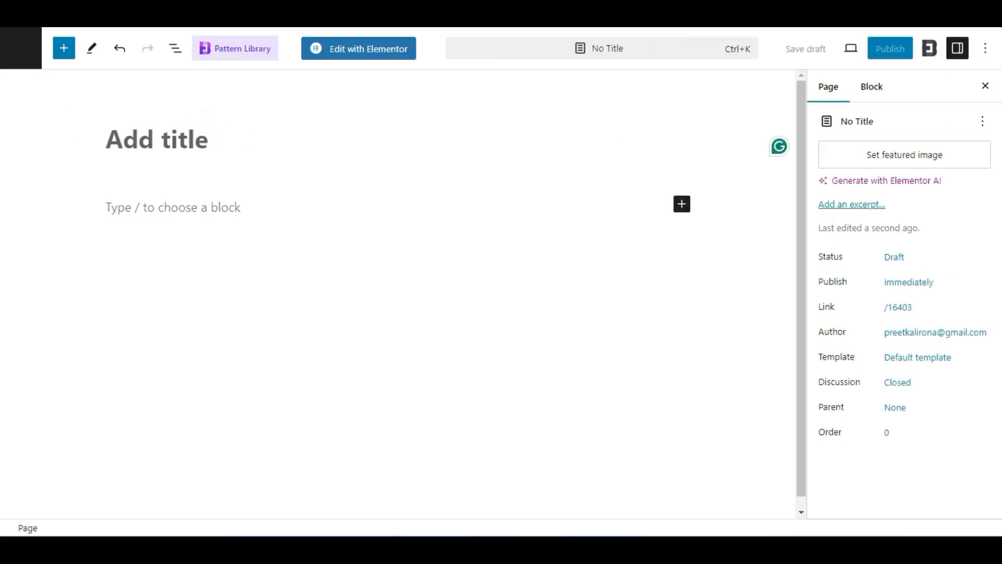
{"action": "type", "text": "events"}
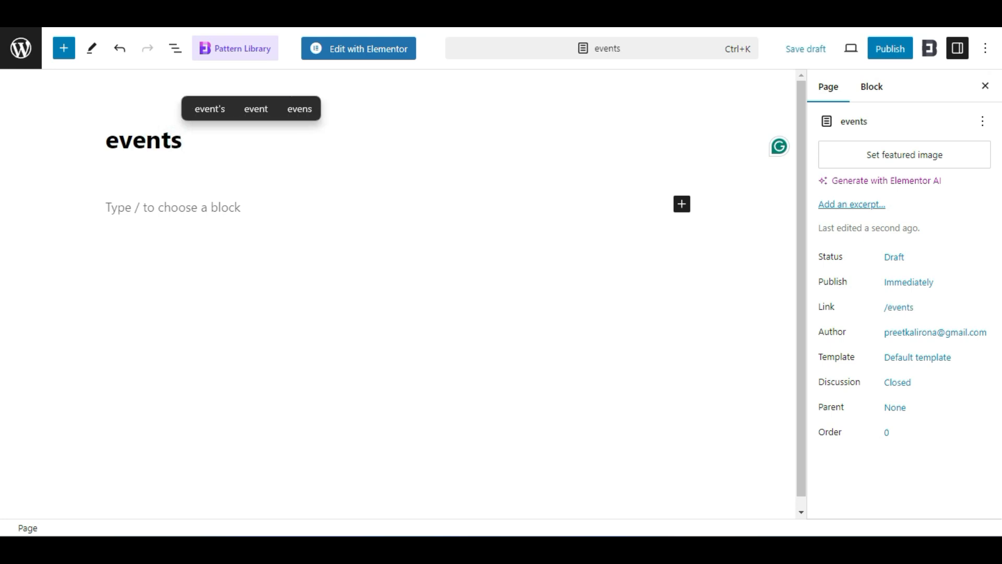
{"action": "left_click", "coordinate": [428, 168]}
{"action": "left_click", "coordinate": [889, 48]}
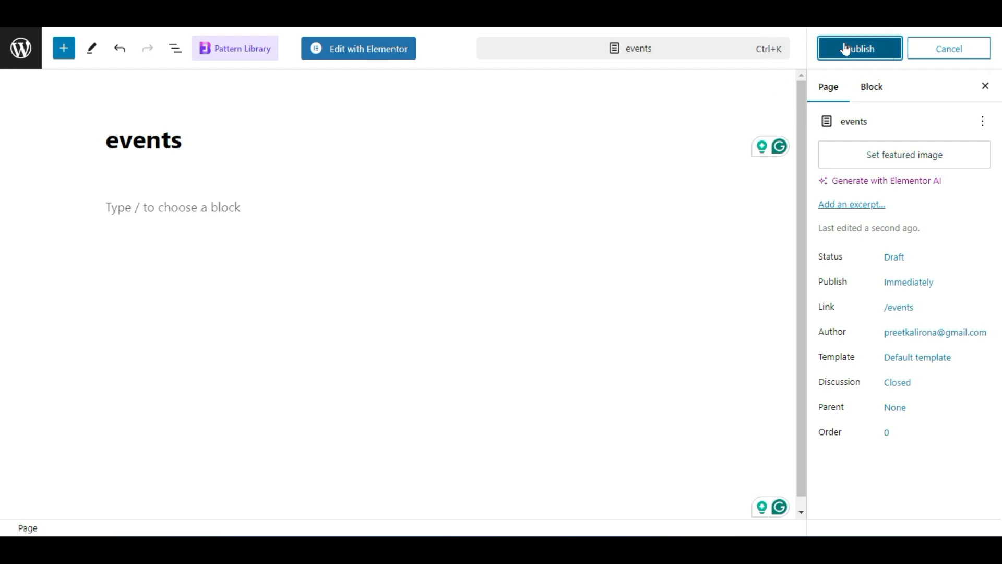
{"action": "left_click", "coordinate": [845, 41]}
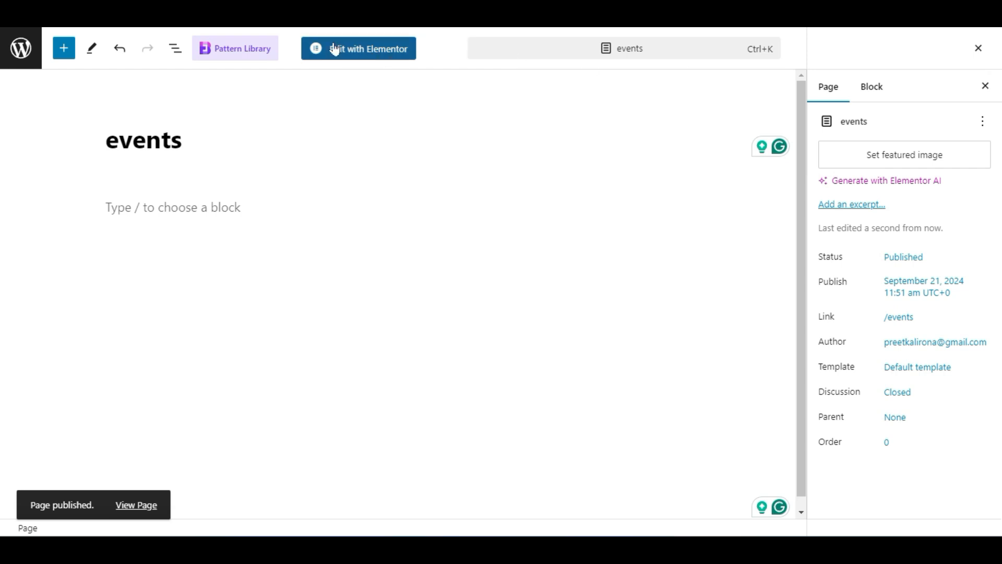
{"action": "left_click", "coordinate": [381, 48]}
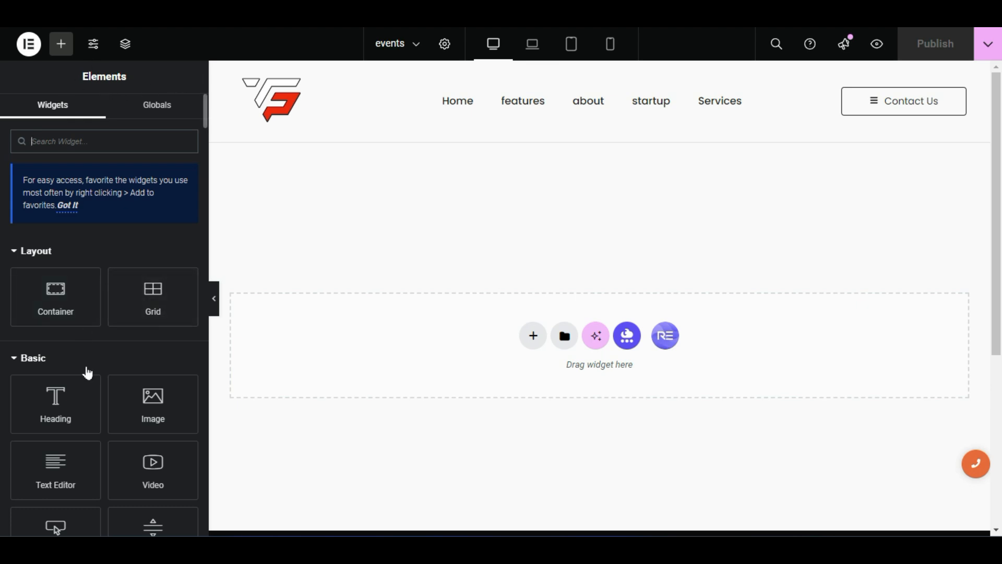
Find the Event Calendar widget by searching for "even" and add it to the empty area of the events page
{"action": "scroll", "coordinate": [86, 372], "scroll_direction": "down", "scroll_amount": 3}
{"action": "scroll", "coordinate": [91, 379], "scroll_direction": "down", "scroll_amount": 15}
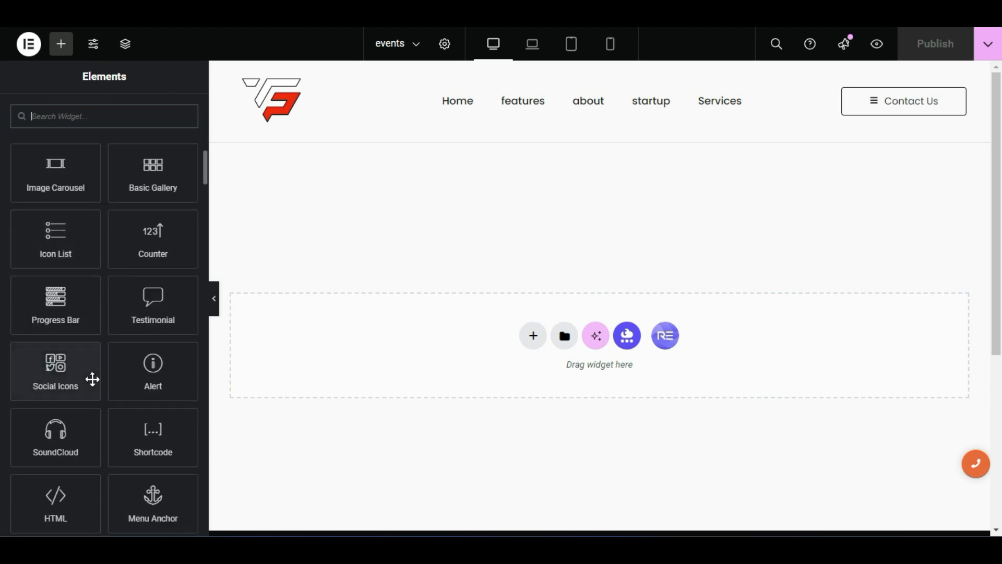
{"action": "scroll", "coordinate": [125, 374], "scroll_direction": "down", "scroll_amount": 3}
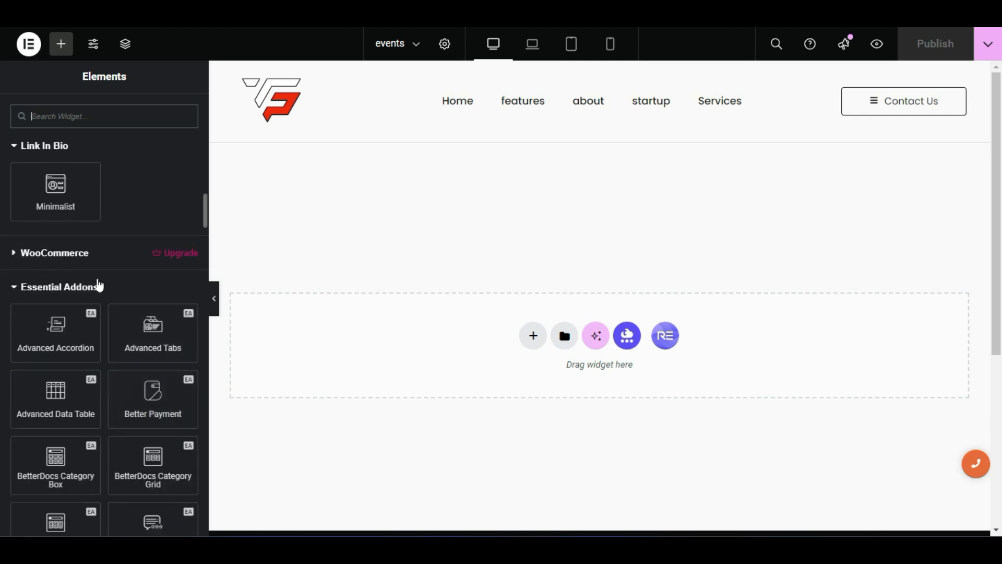
{"action": "left_click", "coordinate": [108, 107]}
{"action": "type", "text": "even"}
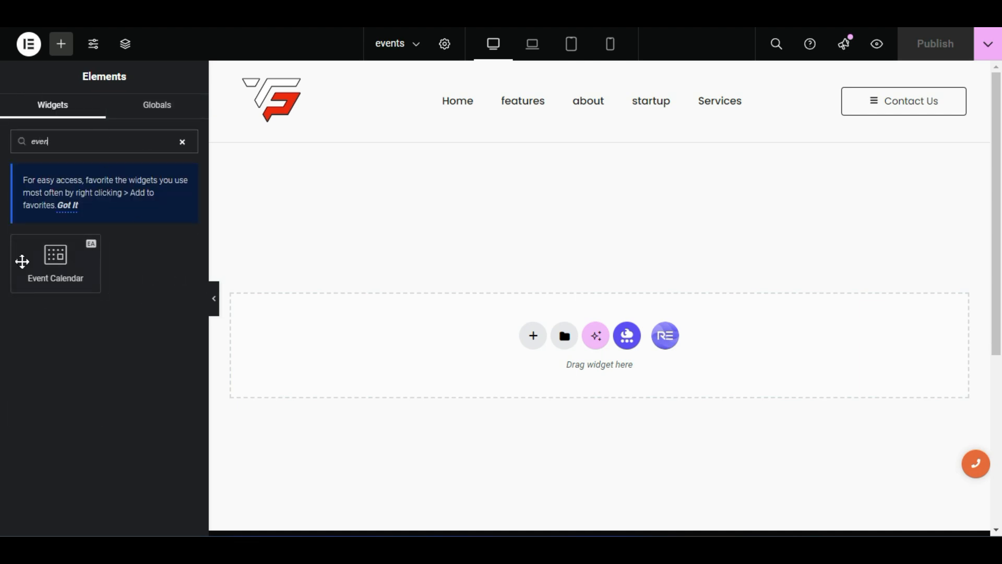
{"action": "left_click_drag", "start_coordinate": [52, 253], "coordinate": [427, 335]}
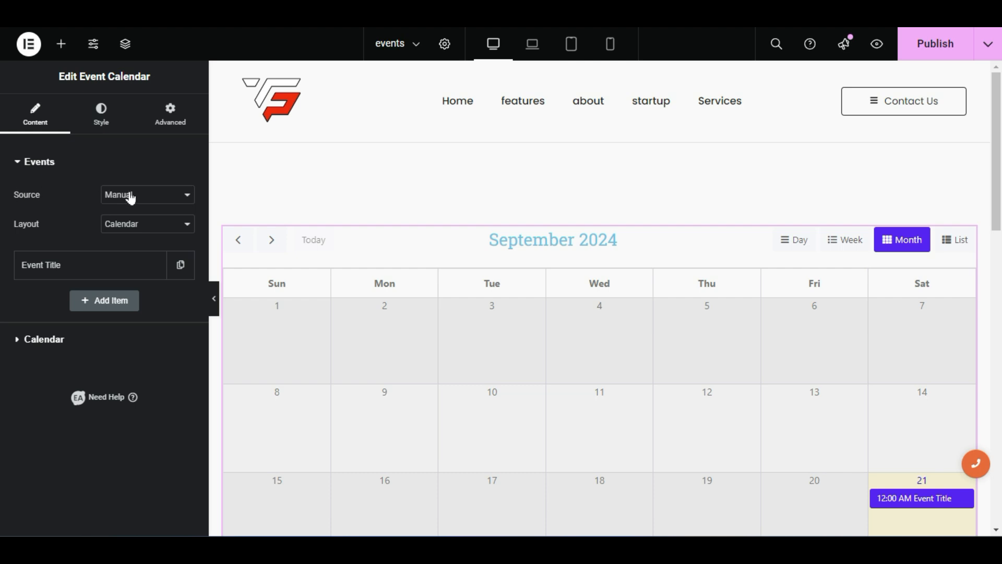
Set the Event Calendar's event source to Google
{"action": "left_click", "coordinate": [150, 200]}
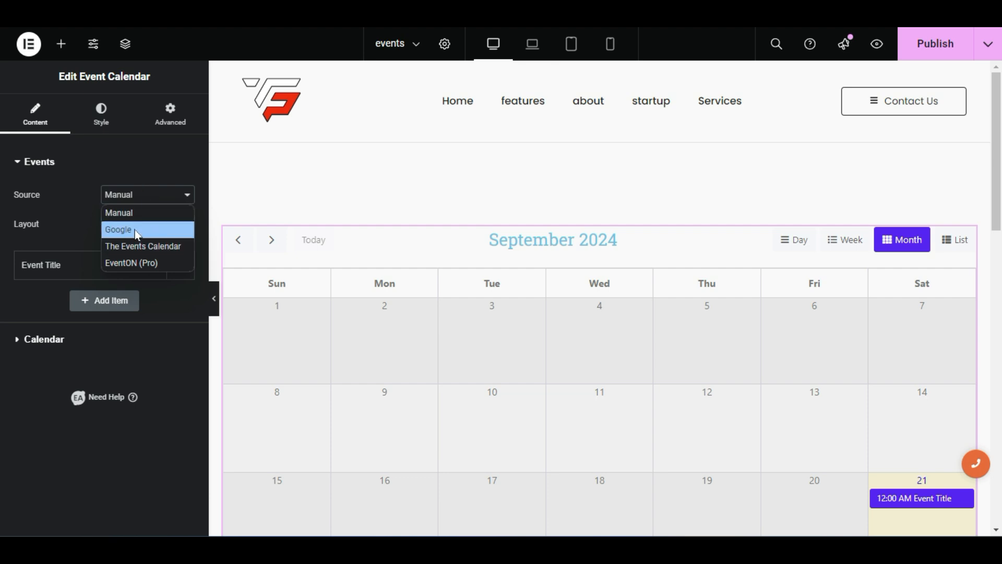
{"action": "left_click", "coordinate": [132, 212]}
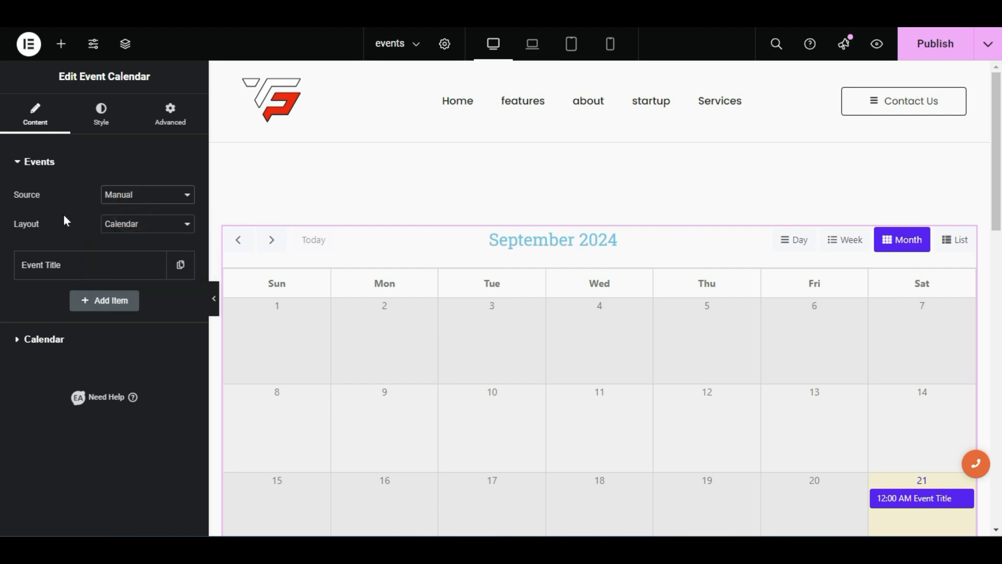
{"action": "left_click", "coordinate": [128, 197]}
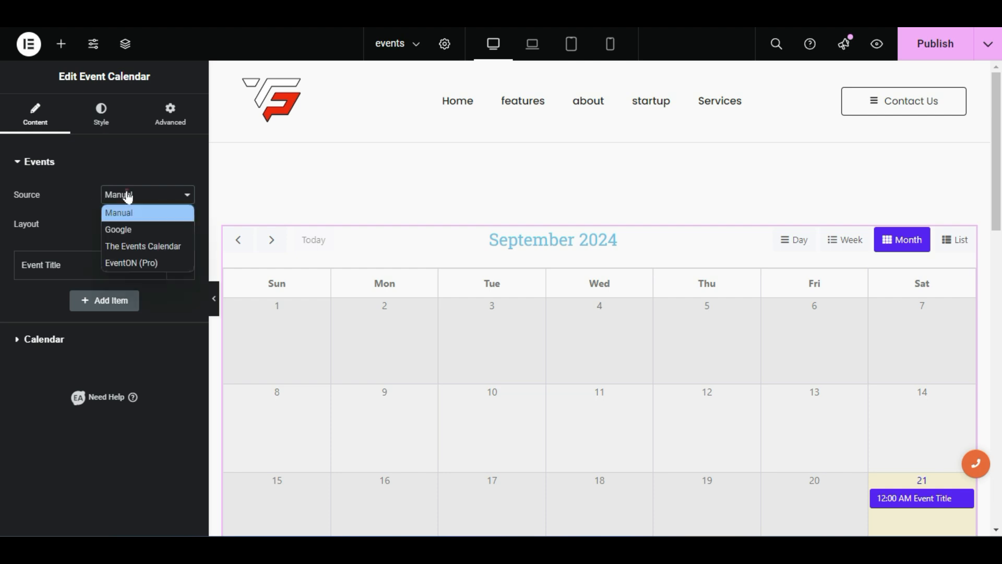
{"action": "left_click", "coordinate": [125, 229]}
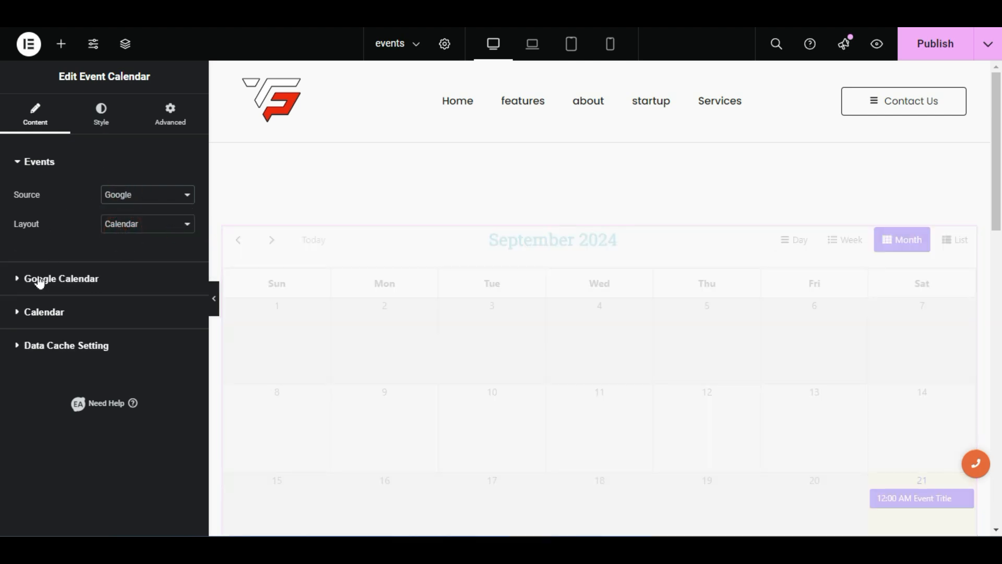
Open the Google Calendar settings, read the linked guide on retrieving an API key, and return to the editor
{"action": "left_click", "coordinate": [70, 280]}
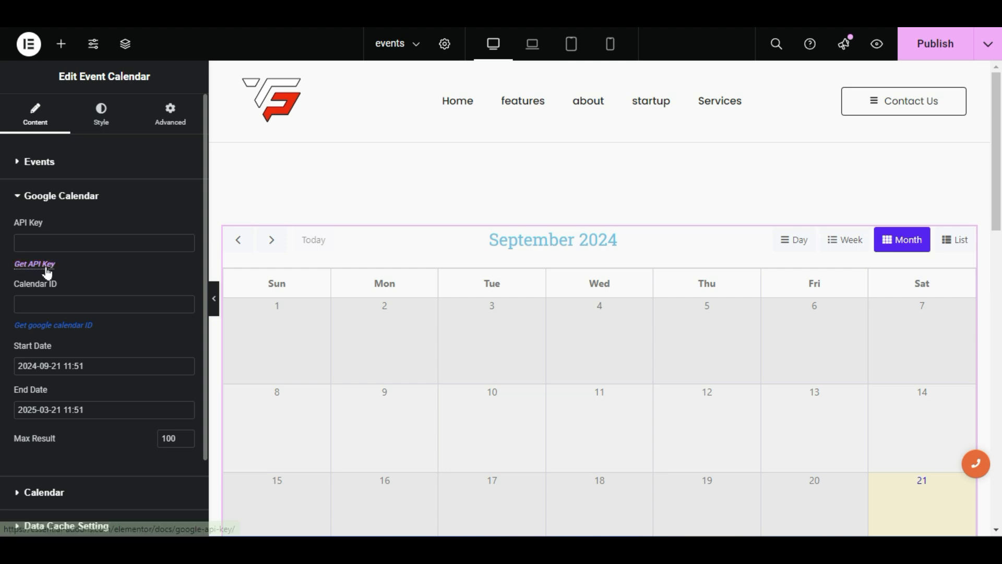
{"action": "left_click", "coordinate": [28, 269]}
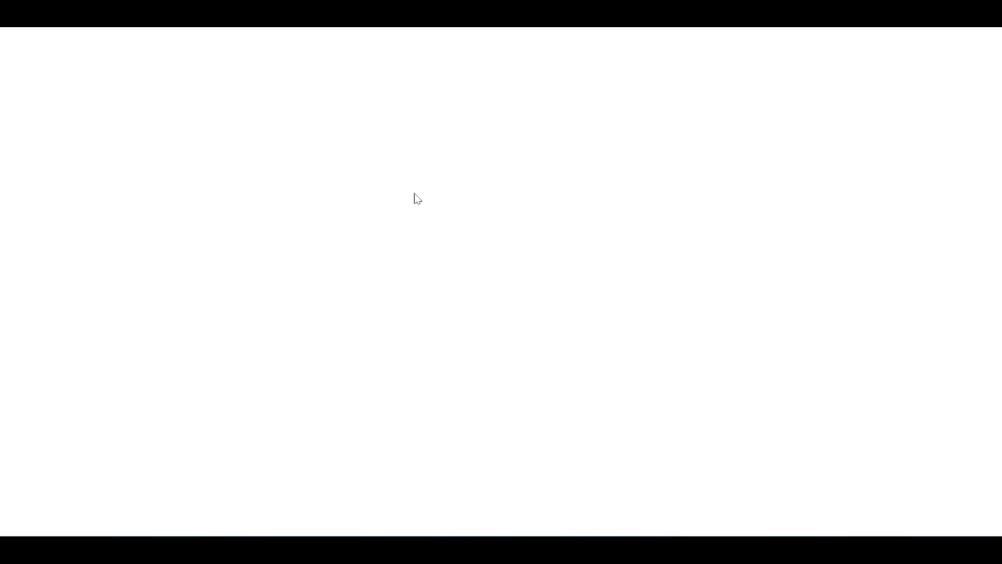
{"action": "scroll", "coordinate": [416, 197], "scroll_direction": "down", "scroll_amount": 10}
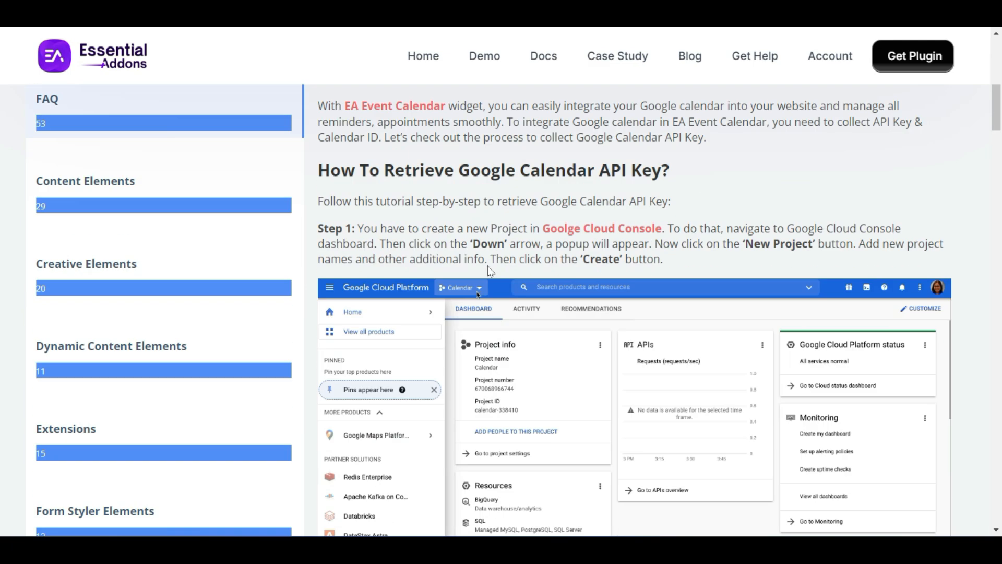
{"action": "scroll", "coordinate": [490, 270], "scroll_direction": "down", "scroll_amount": 2}
{"action": "scroll", "coordinate": [491, 273], "scroll_direction": "down", "scroll_amount": 7}
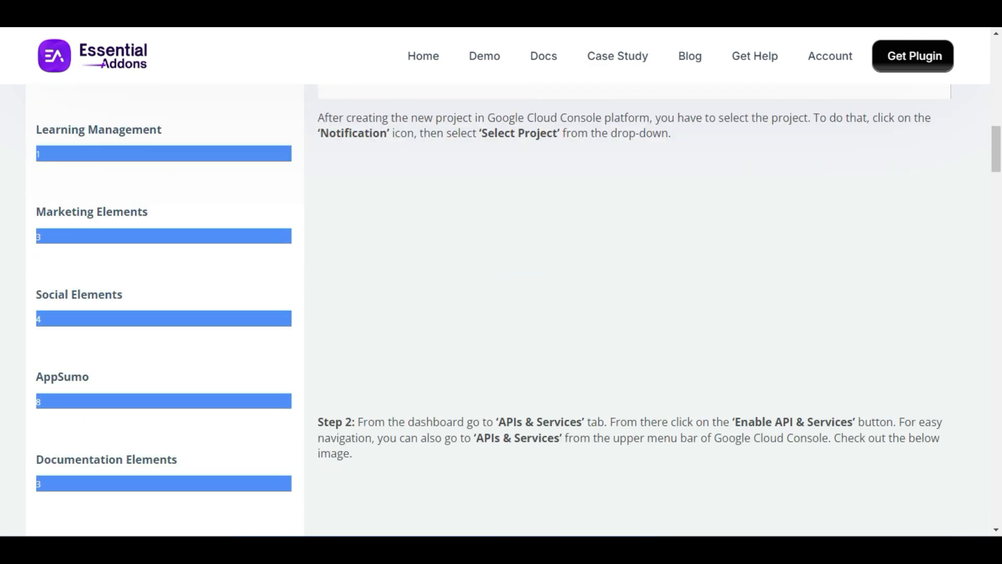
{"action": "left_click", "coordinate": [105, 13]}
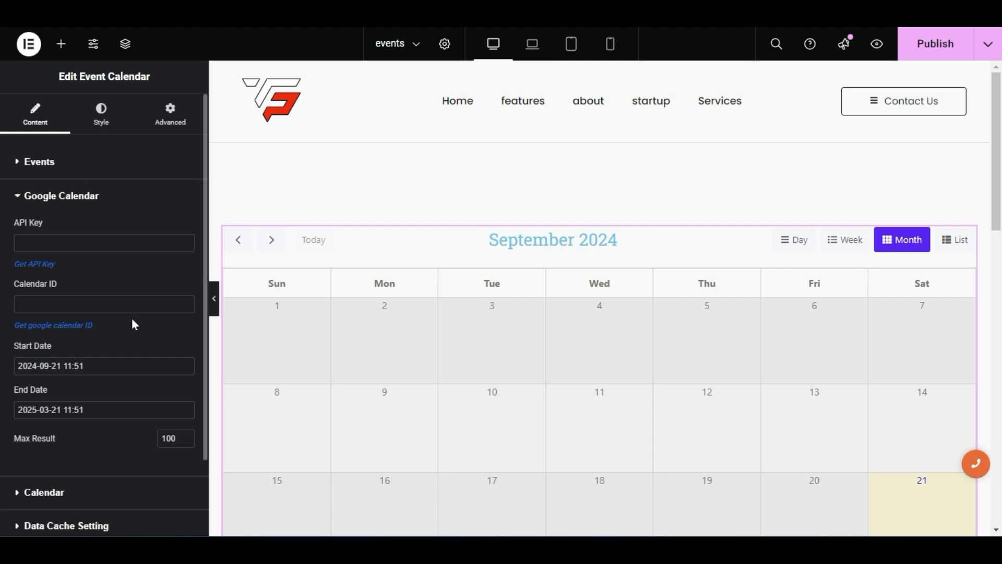
Examine the widget's Calendar settings, including the default view choices, event options, colors and date formats, and look over the calendar on the page
{"action": "scroll", "coordinate": [133, 321], "scroll_direction": "down", "scroll_amount": 1}
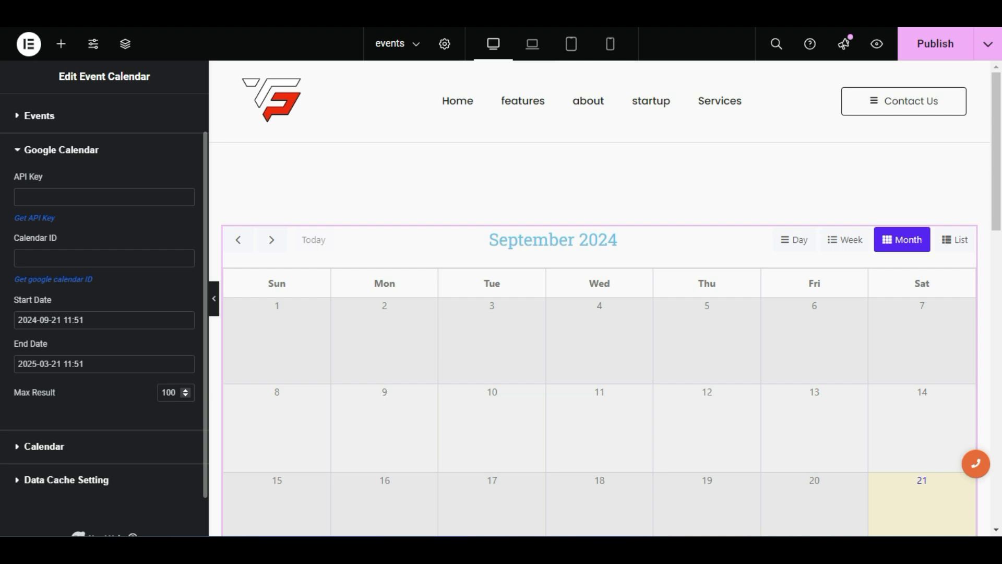
{"action": "scroll", "coordinate": [167, 392], "scroll_direction": "down", "scroll_amount": 1}
{"action": "left_click", "coordinate": [93, 403]}
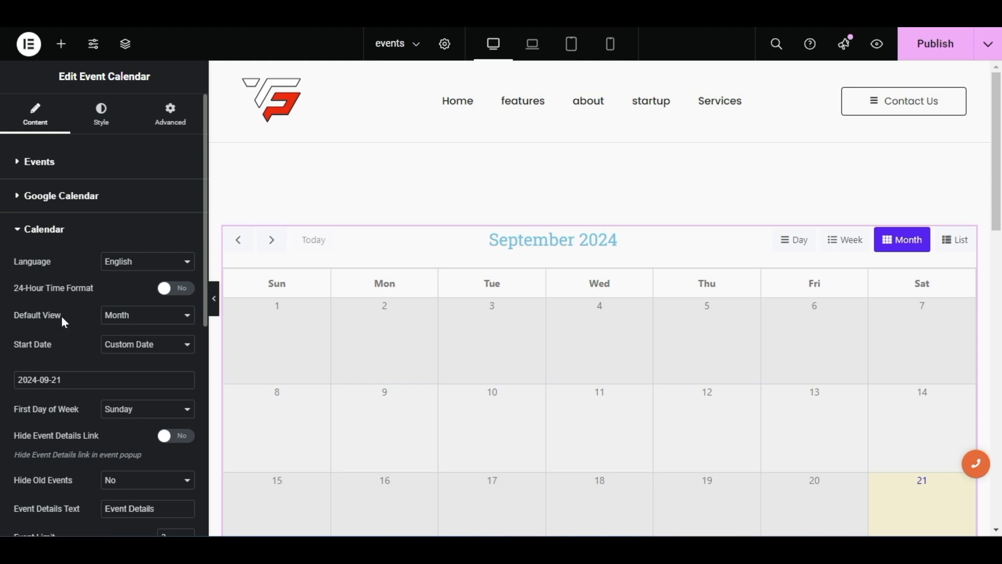
{"action": "left_click", "coordinate": [127, 315]}
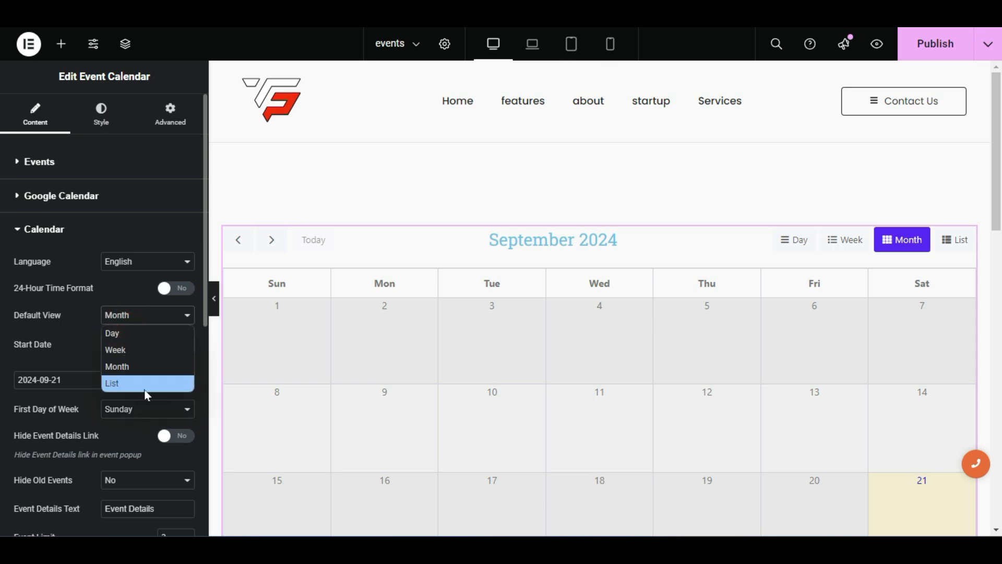
{"action": "left_click", "coordinate": [67, 328]}
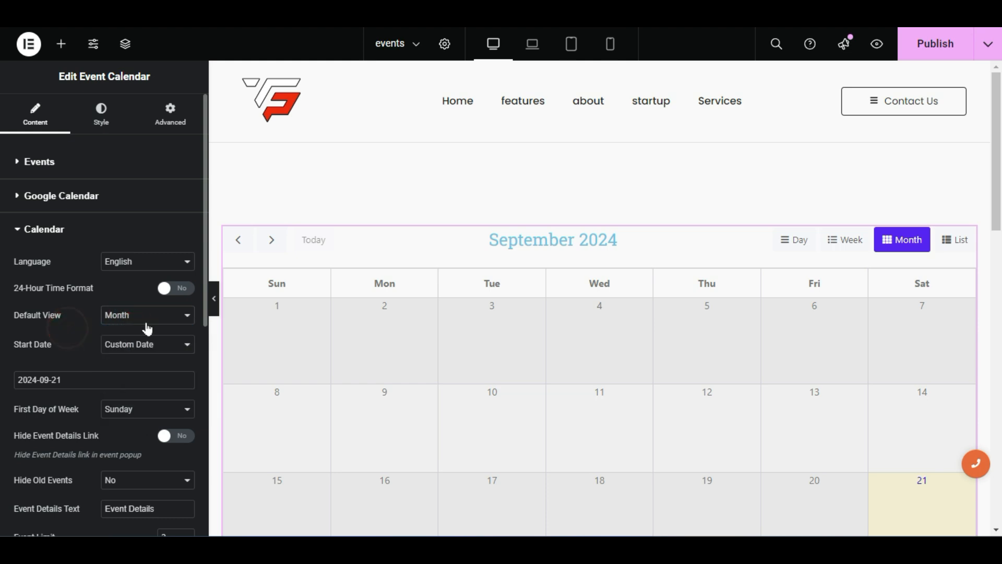
{"action": "scroll", "coordinate": [86, 334], "scroll_direction": "down", "scroll_amount": 2}
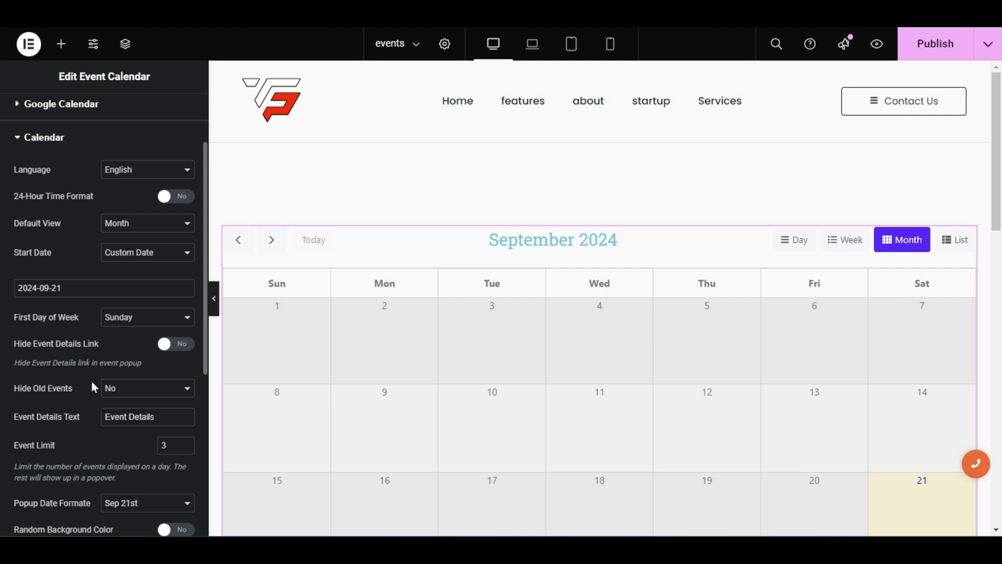
{"action": "scroll", "coordinate": [101, 388], "scroll_direction": "down", "scroll_amount": 2}
{"action": "scroll", "coordinate": [95, 313], "scroll_direction": "down", "scroll_amount": 3}
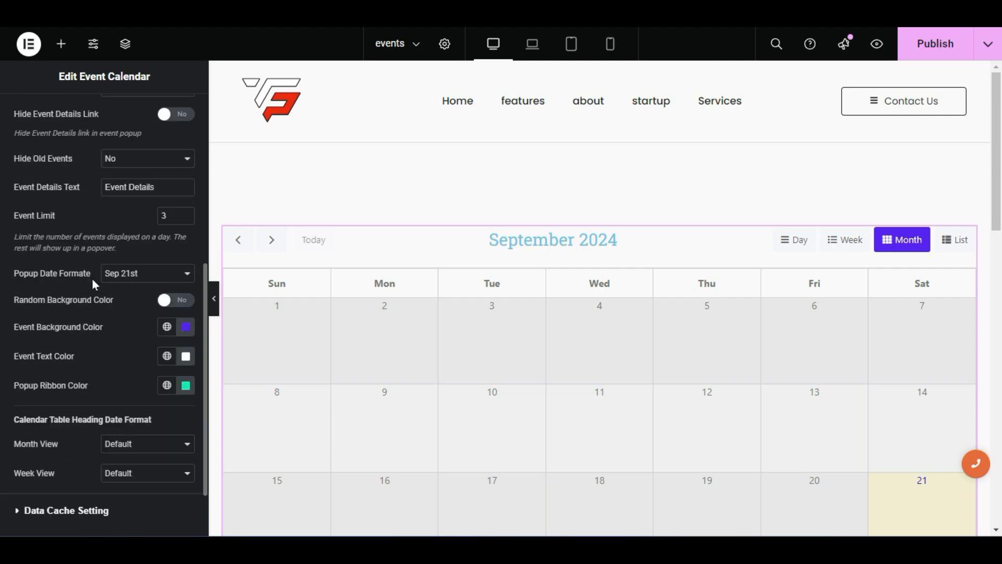
{"action": "scroll", "coordinate": [122, 342], "scroll_direction": "down", "scroll_amount": 2}
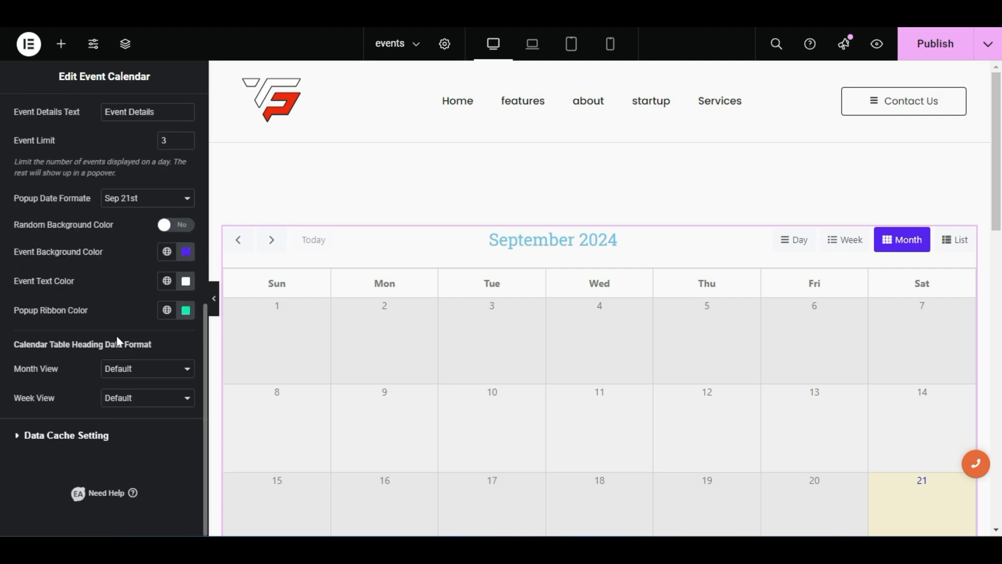
{"action": "scroll", "coordinate": [117, 336], "scroll_direction": "up", "scroll_amount": 9}
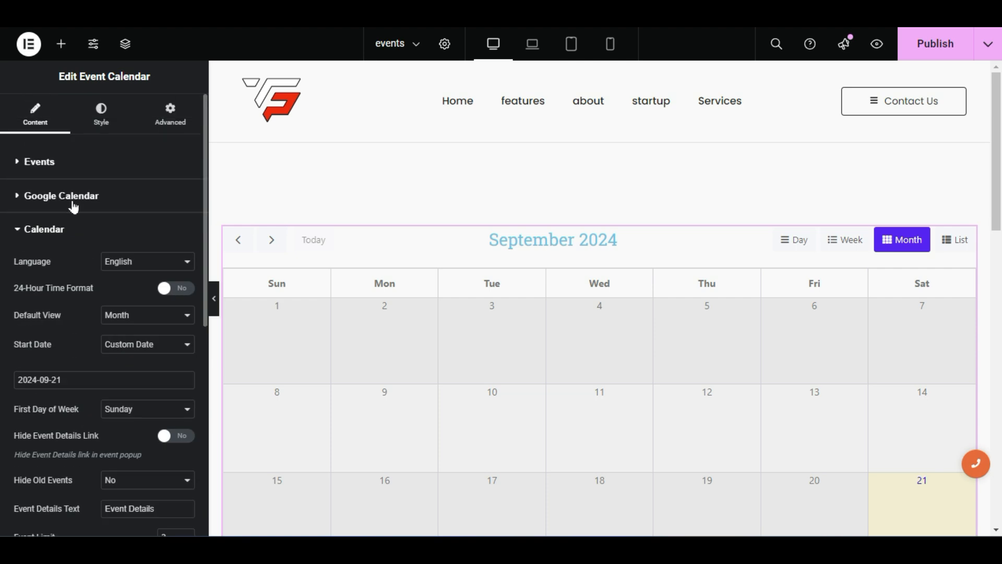
{"action": "scroll", "coordinate": [443, 273], "scroll_direction": "down", "scroll_amount": 2}
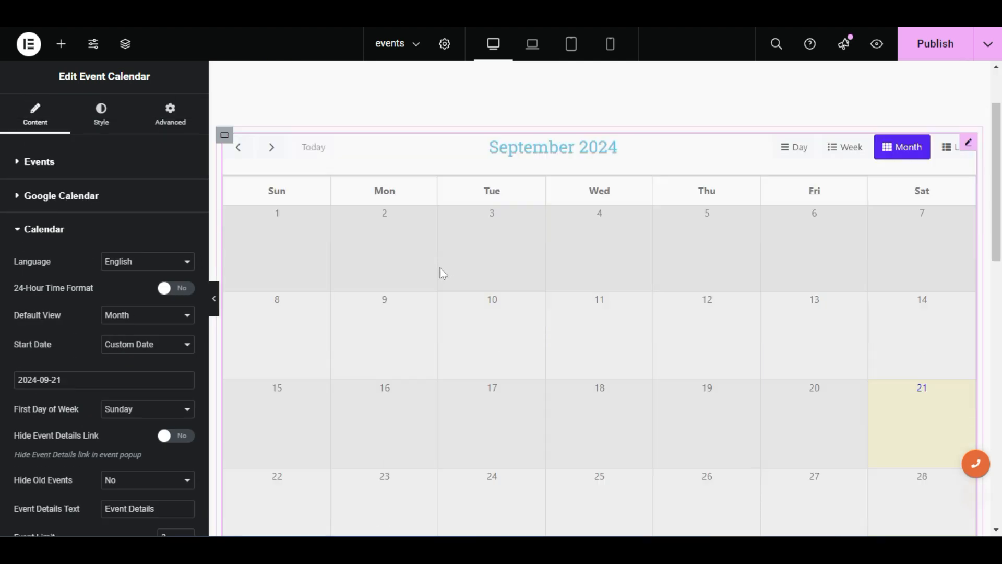
{"action": "scroll", "coordinate": [444, 277], "scroll_direction": "down", "scroll_amount": 3}
{"action": "scroll", "coordinate": [454, 288], "scroll_direction": "up", "scroll_amount": 5}
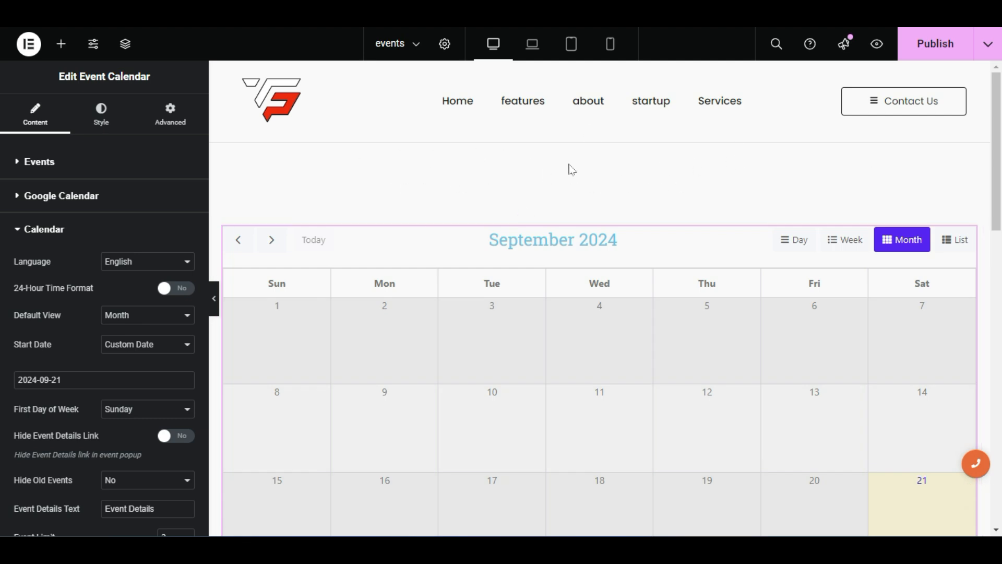
Add a Heading widget above the calendar, center-align it, and preview the page without the editing panel
{"action": "left_click", "coordinate": [58, 49]}
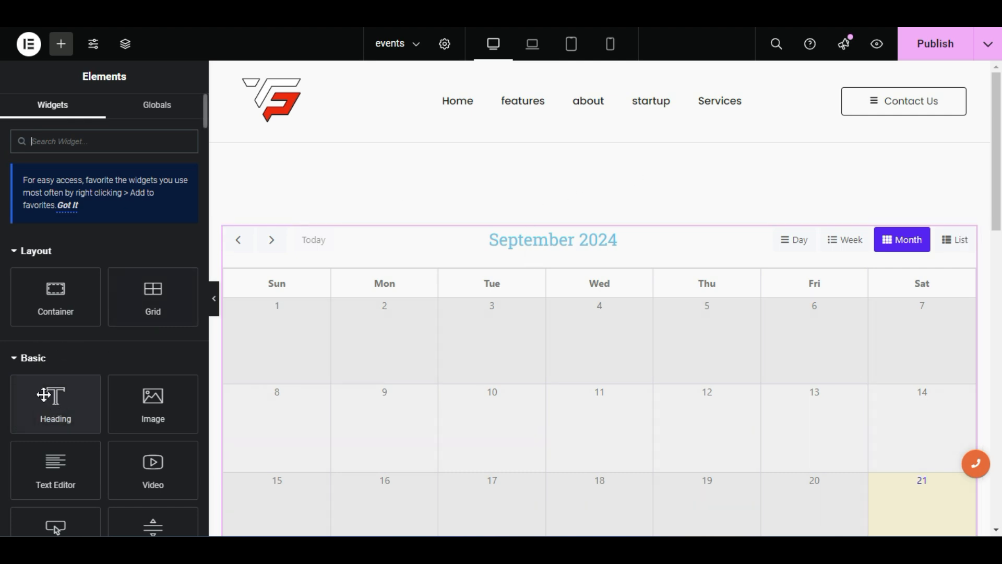
{"action": "left_click_drag", "start_coordinate": [46, 395], "coordinate": [595, 241]}
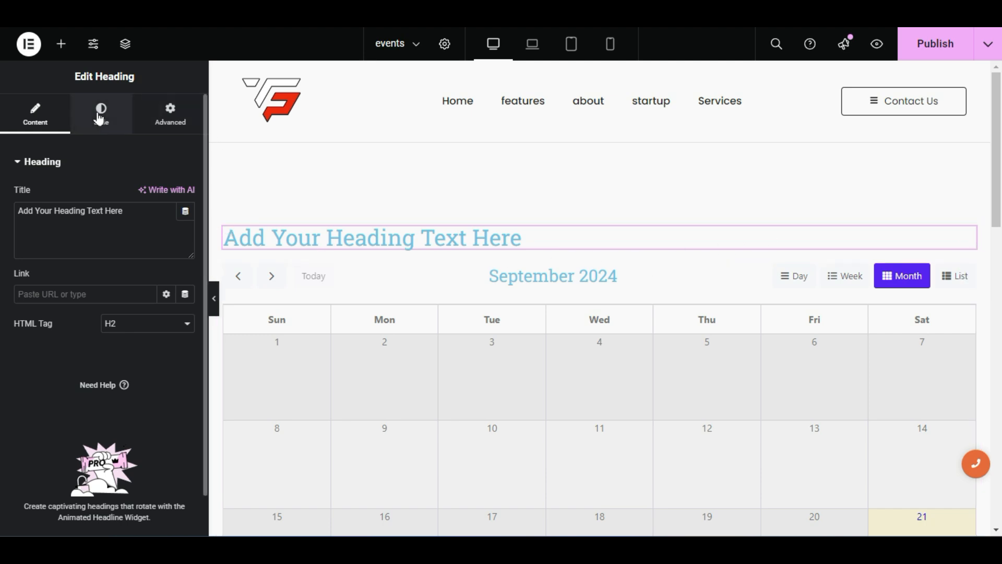
{"action": "left_click", "coordinate": [99, 119]}
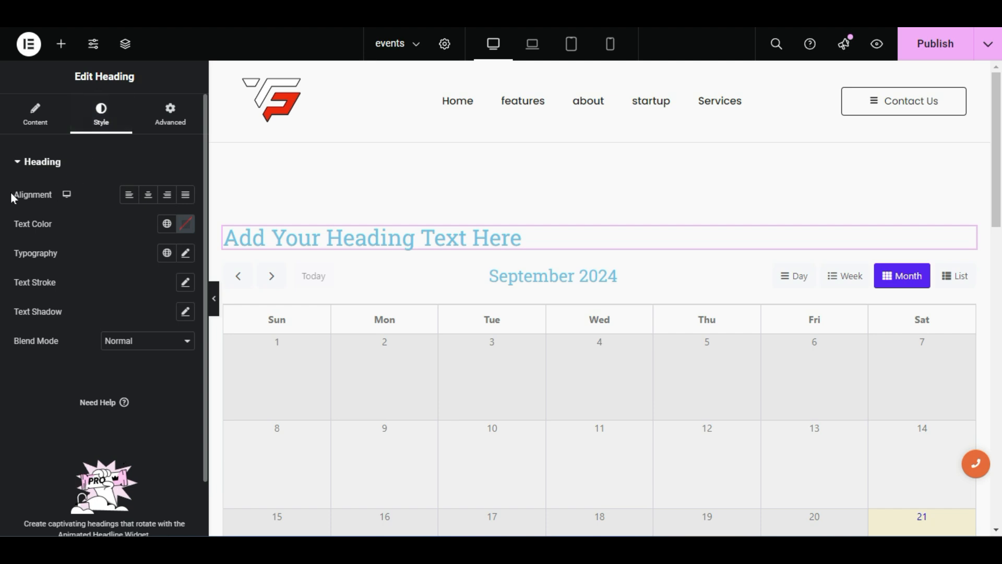
{"action": "left_click", "coordinate": [149, 196]}
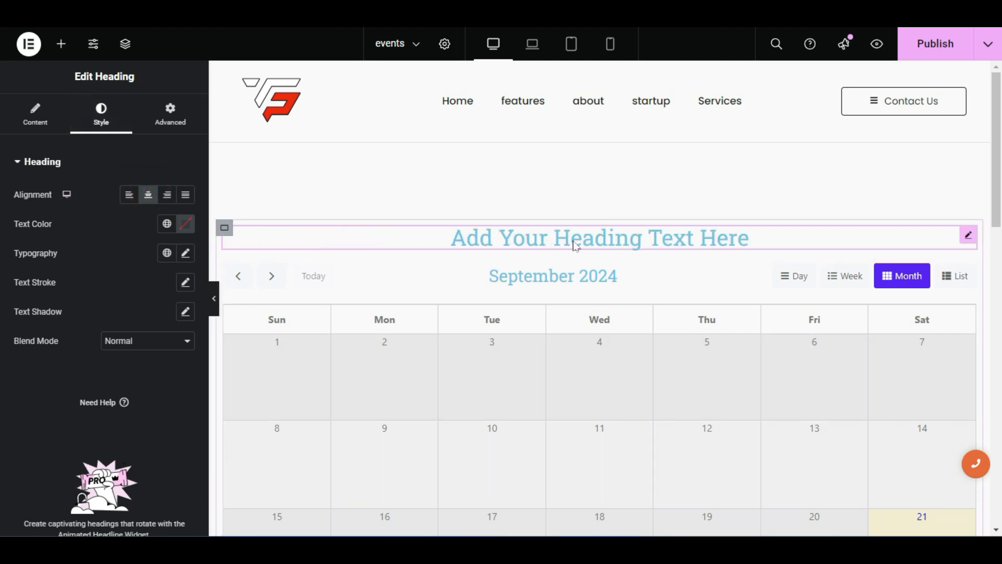
{"action": "scroll", "coordinate": [574, 281], "scroll_direction": "down", "scroll_amount": 5}
{"action": "left_click", "coordinate": [218, 299]}
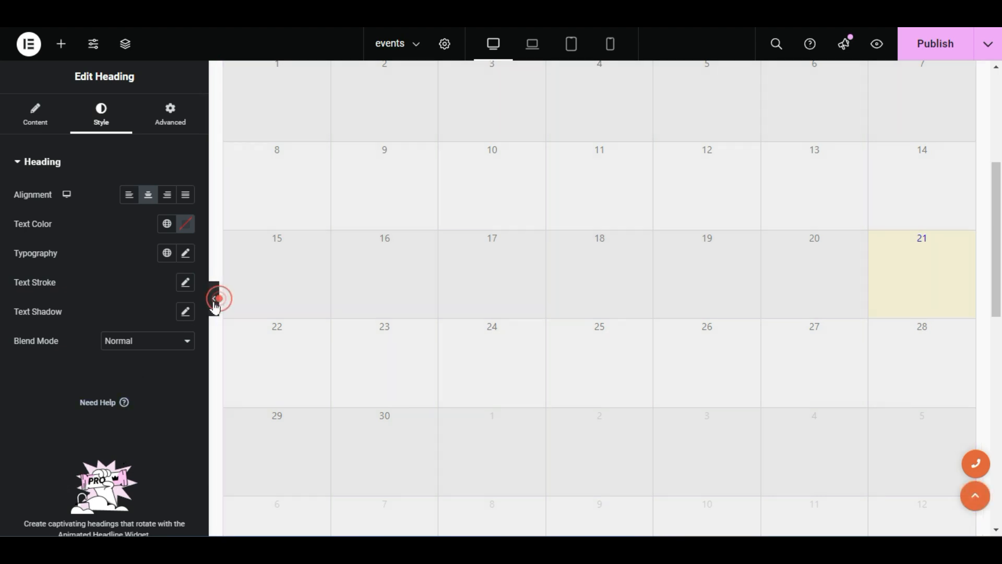
{"action": "scroll", "coordinate": [391, 360], "scroll_direction": "up", "scroll_amount": 5}
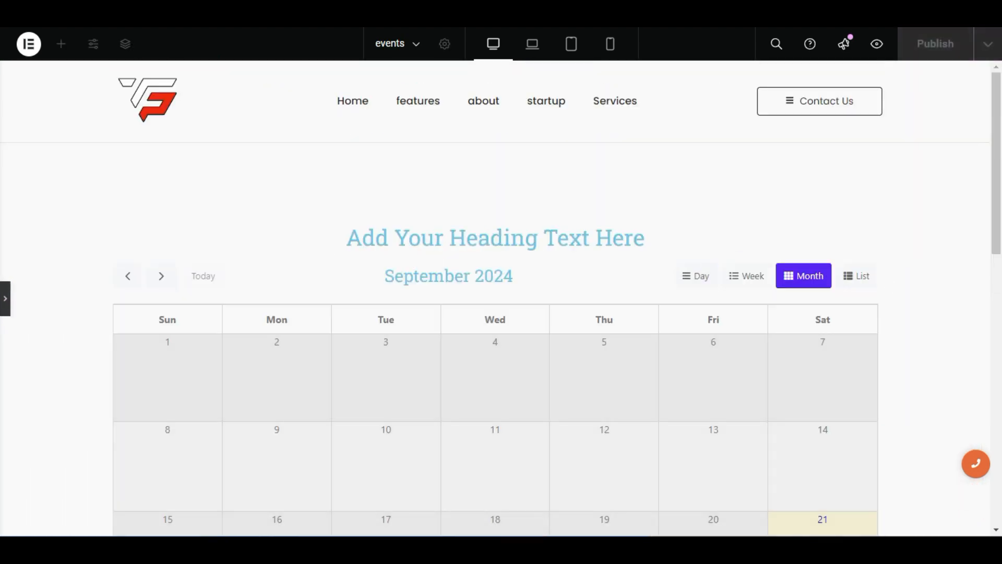
{"action": "left_click", "coordinate": [496, 237]}
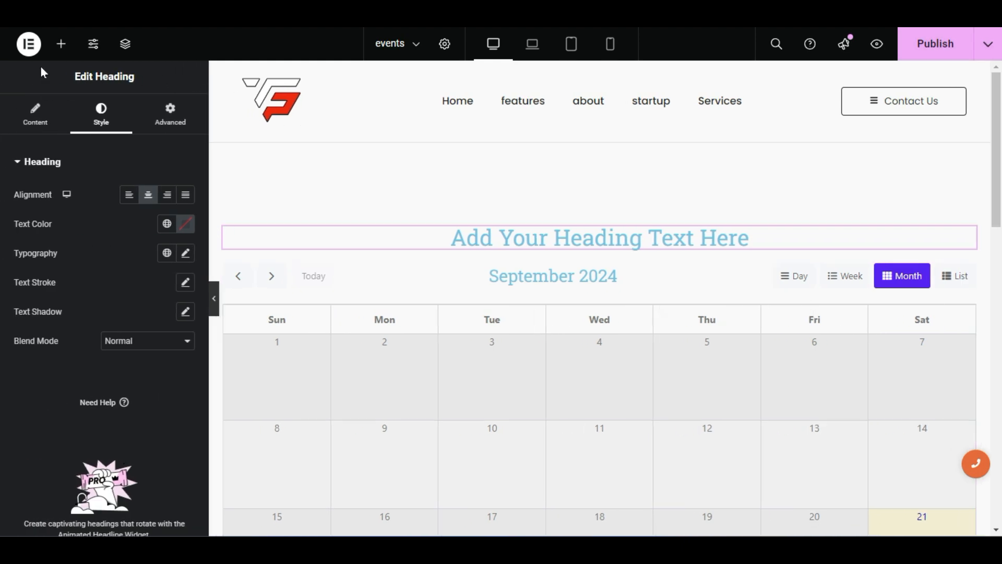
Insert a Spacer between the heading and the calendar, set its space to 41 px, and preview the page without the editing panel
{"action": "left_click", "coordinate": [62, 43]}
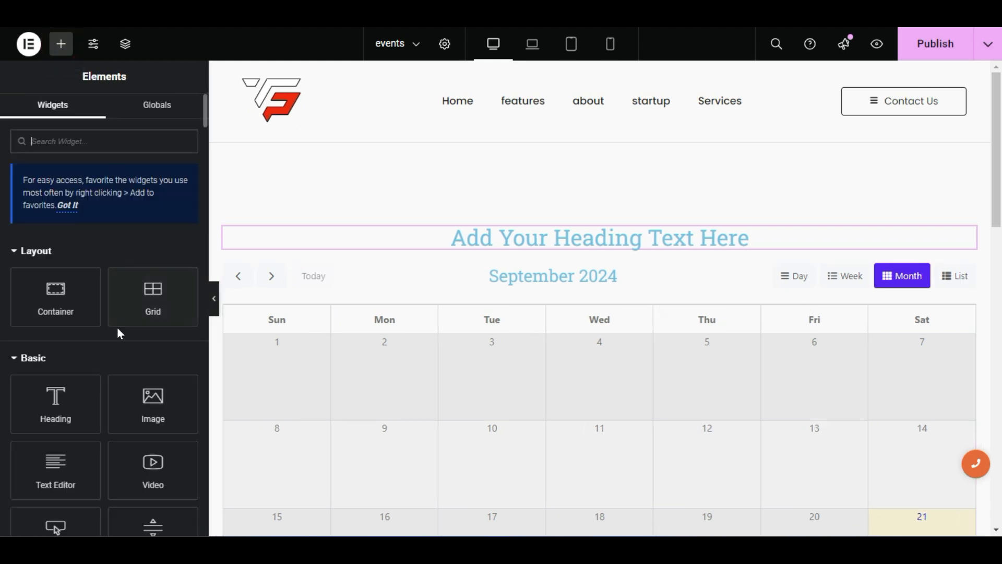
{"action": "scroll", "coordinate": [119, 331], "scroll_direction": "down", "scroll_amount": 4}
{"action": "scroll", "coordinate": [99, 280], "scroll_direction": "down", "scroll_amount": 2}
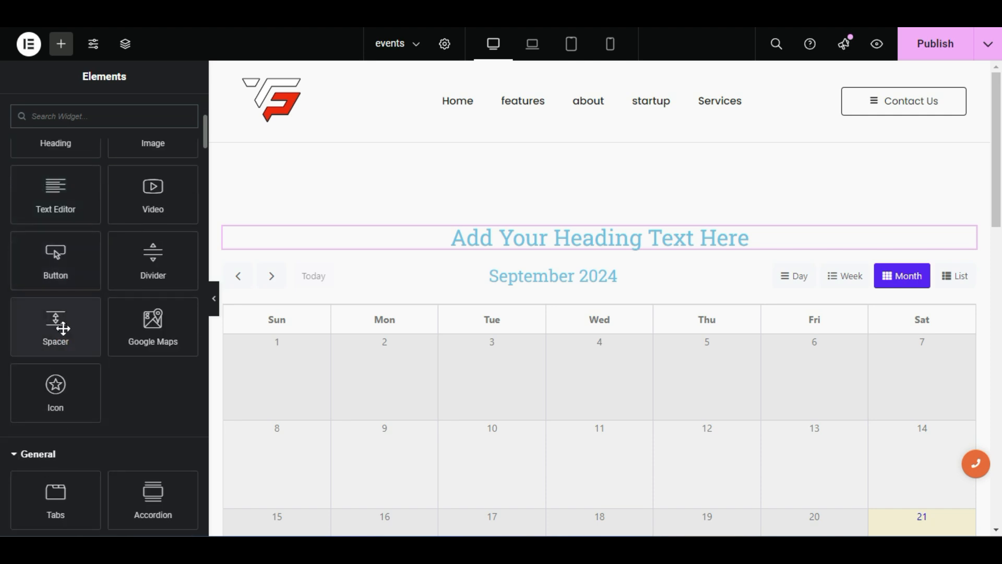
{"action": "left_click_drag", "start_coordinate": [59, 328], "coordinate": [580, 258]}
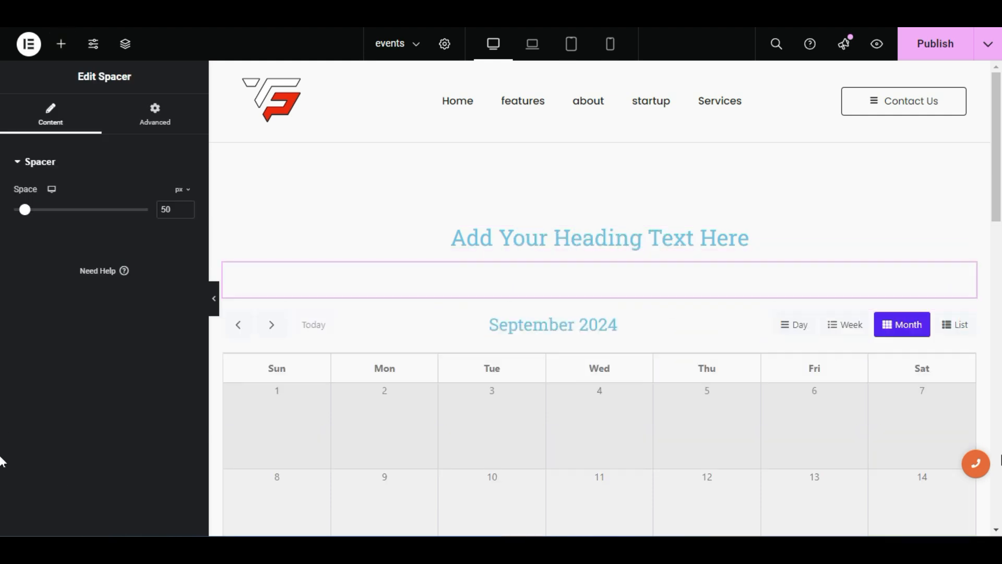
{"action": "mouse_move", "coordinate": [25, 217]}
{"action": "left_mouse_down"}
{"action": "mouse_move", "coordinate": [36, 216]}
{"action": "mouse_move", "coordinate": [23, 217]}
{"action": "left_mouse_up"}
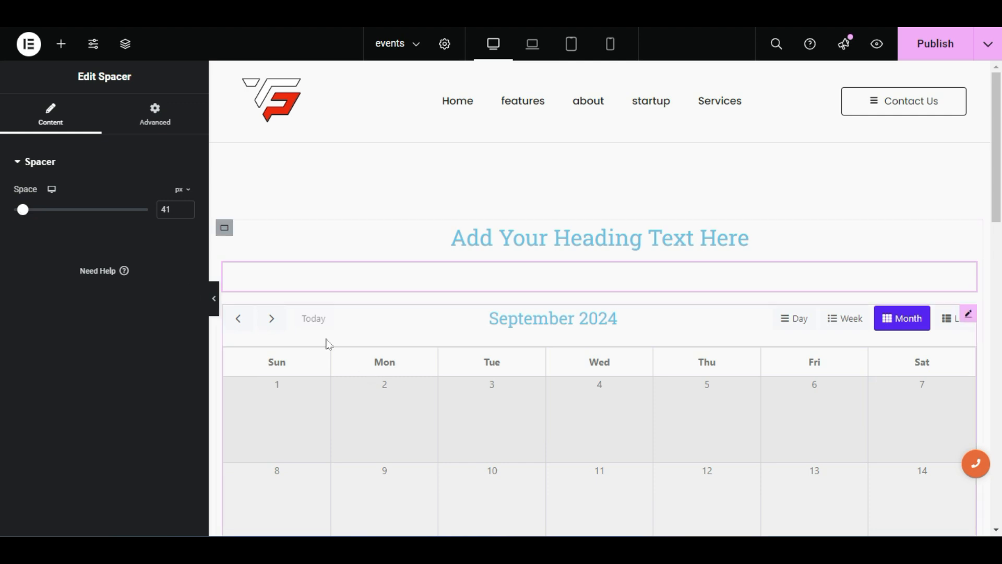
{"action": "left_click", "coordinate": [214, 293]}
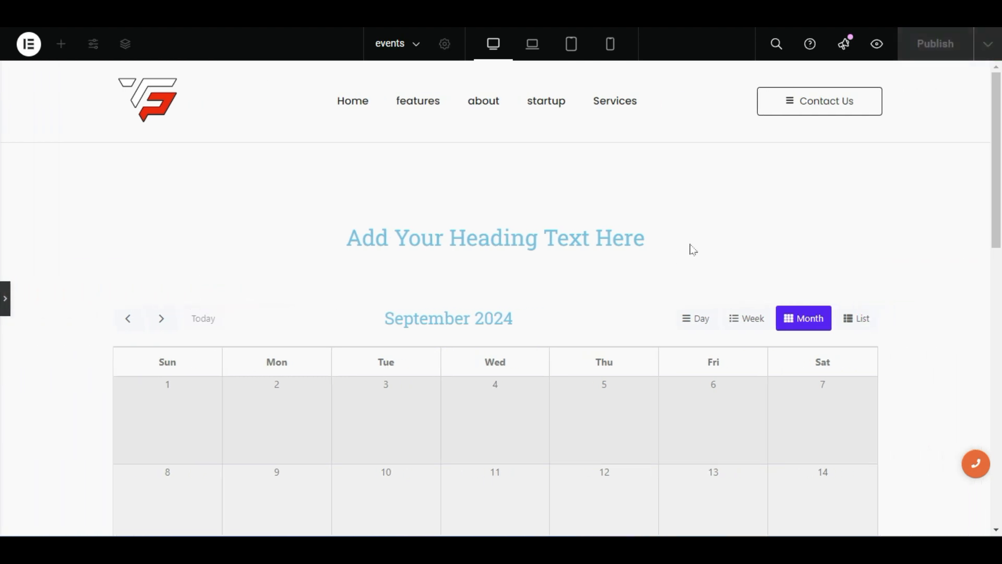
Change the title of the heading above the calendar to "Events" and publish the page
{"action": "left_click", "coordinate": [5, 298]}
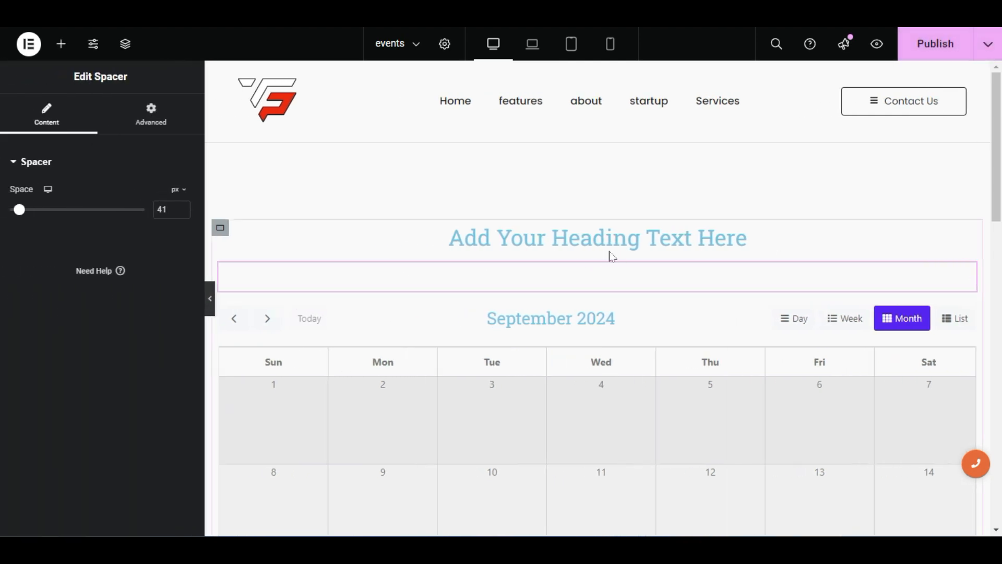
{"action": "left_click", "coordinate": [653, 240]}
{"action": "left_click", "coordinate": [33, 117]}
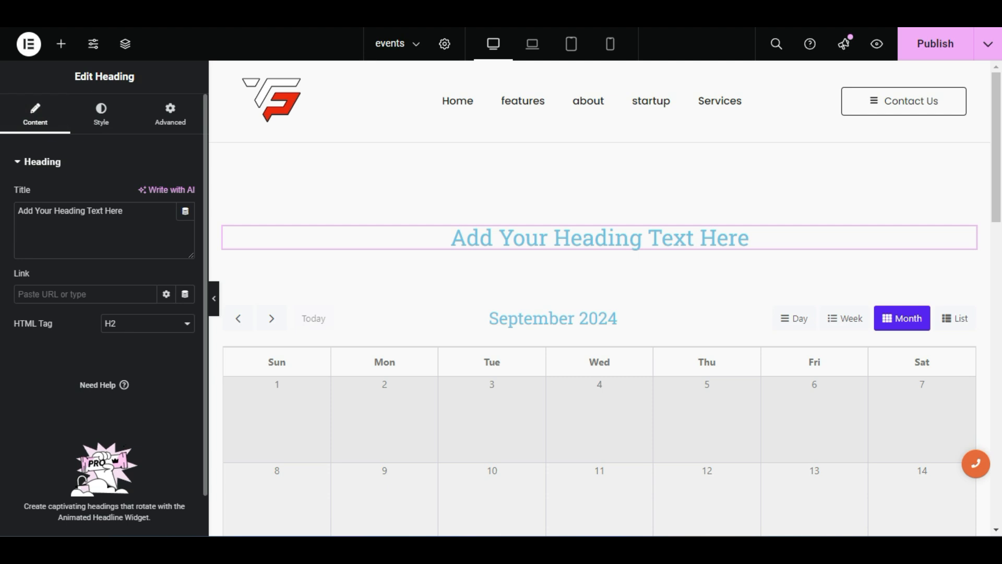
{"action": "triple_click", "coordinate": [92, 213]}
{"action": "type", "text": "Events"}
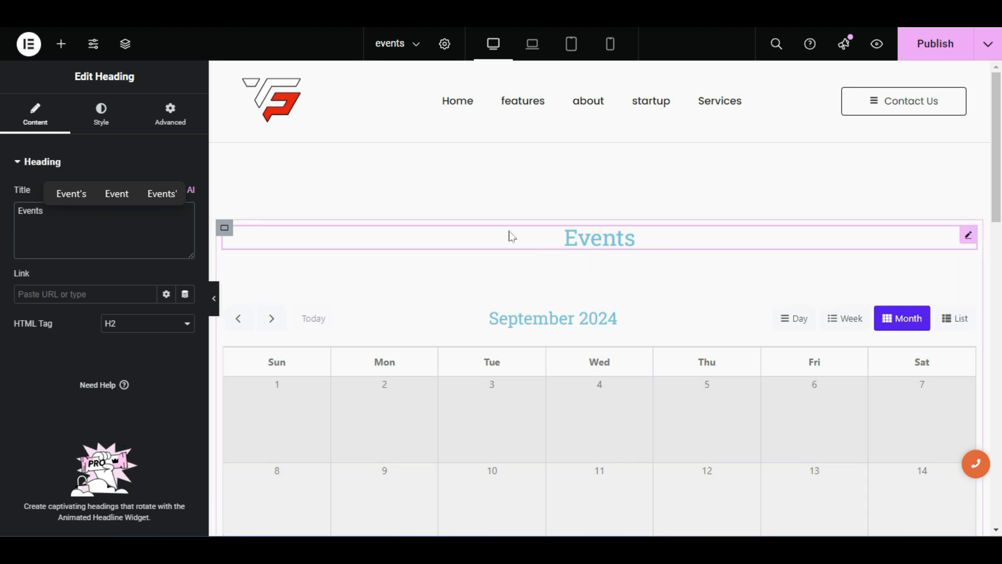
{"action": "left_click", "coordinate": [14, 365]}
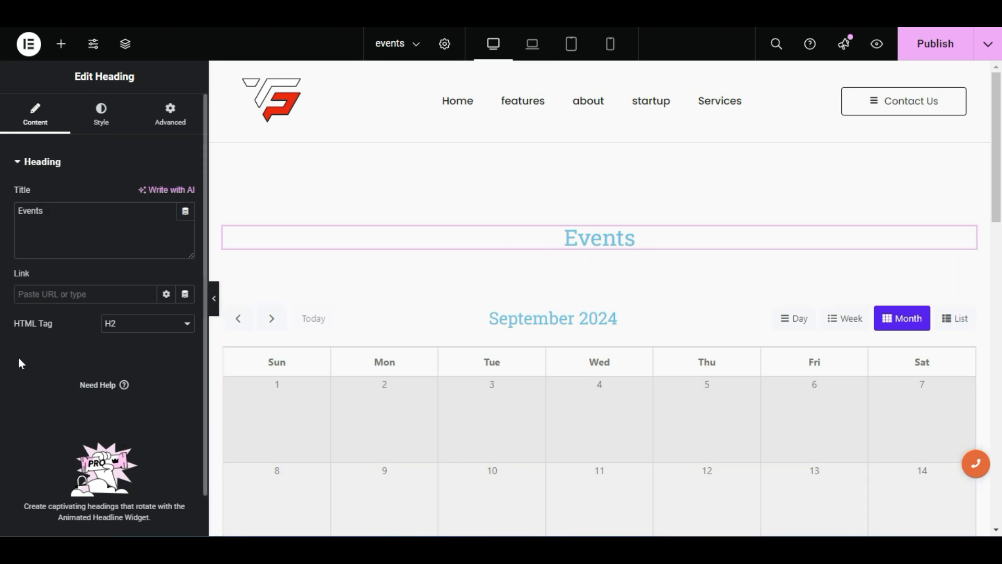
{"action": "left_click", "coordinate": [931, 46]}
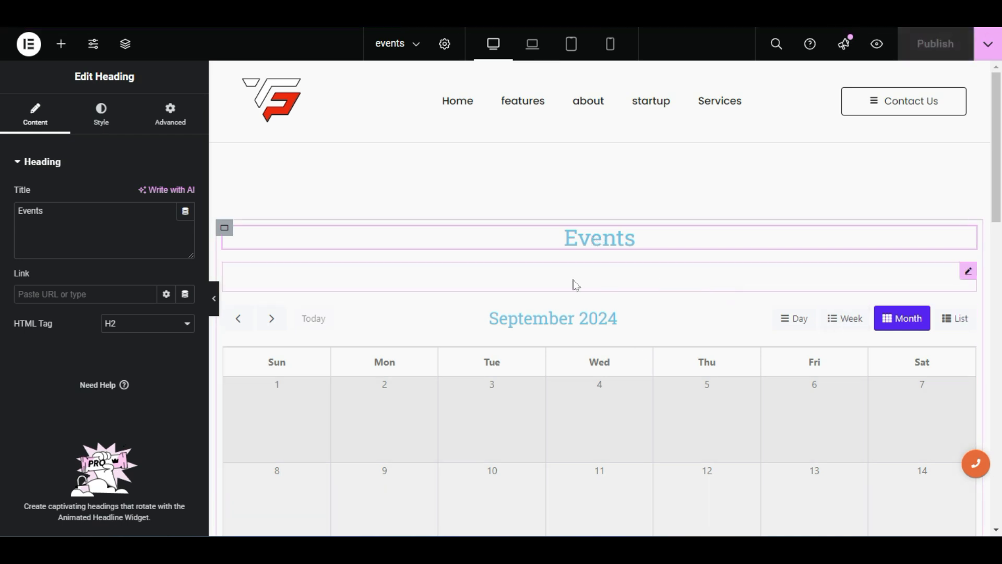
Open the Event Calendar widget for editing, try The Events Calendar as its event source, and set the source to Manual
{"action": "scroll", "coordinate": [576, 285], "scroll_direction": "down", "scroll_amount": 2}
{"action": "scroll", "coordinate": [671, 347], "scroll_direction": "down", "scroll_amount": 1}
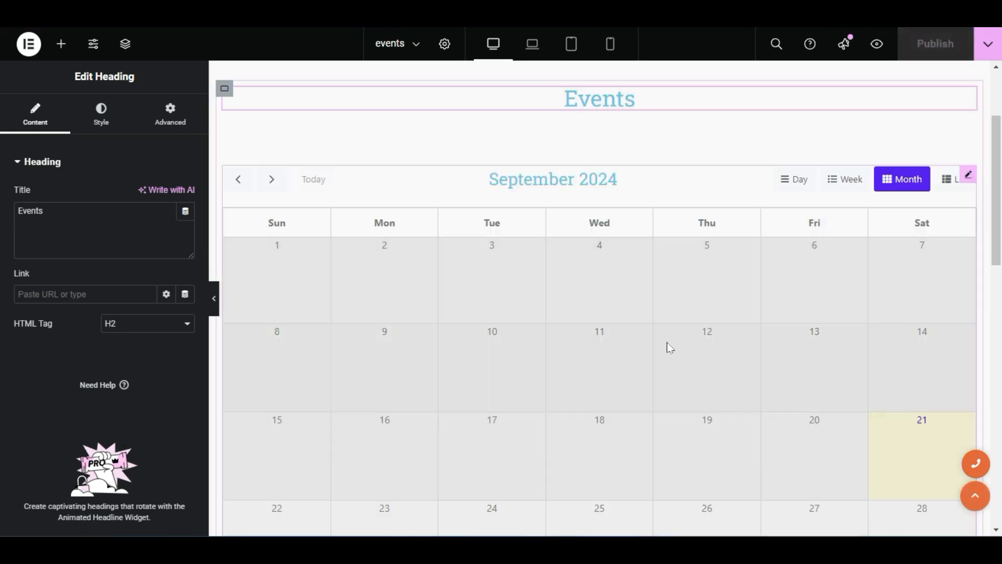
{"action": "scroll", "coordinate": [670, 347], "scroll_direction": "down", "scroll_amount": 1}
{"action": "right_click", "coordinate": [766, 295]}
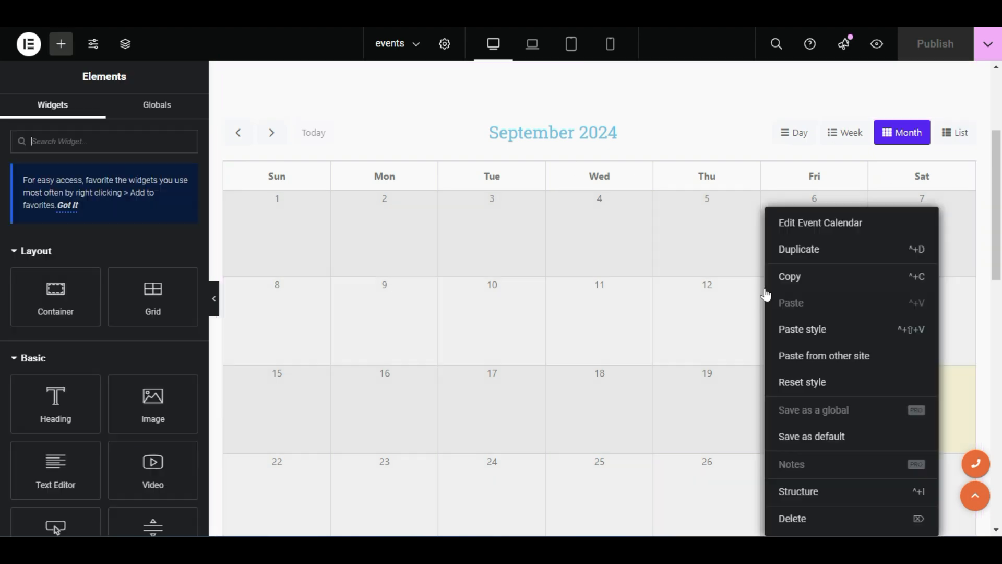
{"action": "left_click", "coordinate": [869, 233]}
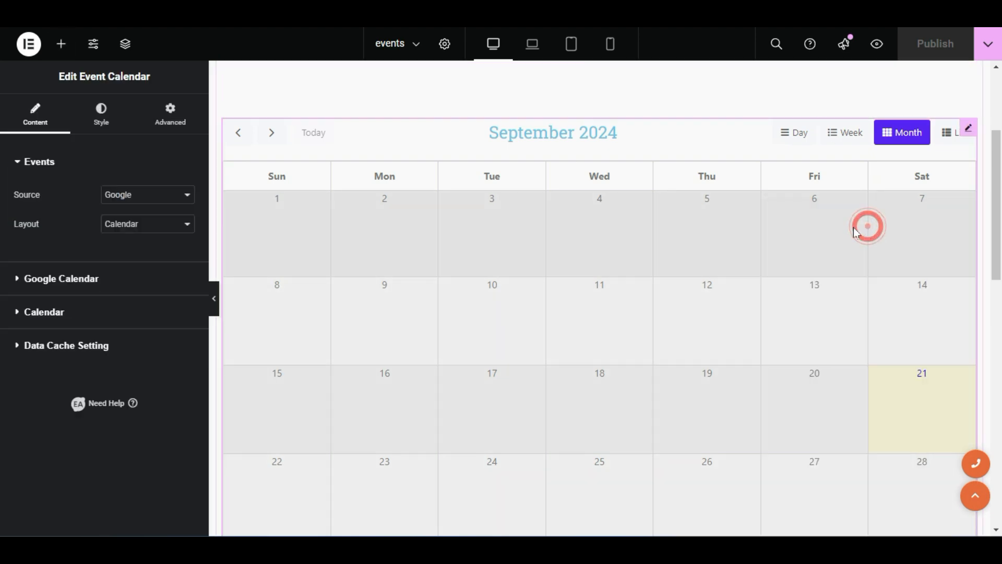
{"action": "left_click", "coordinate": [149, 196]}
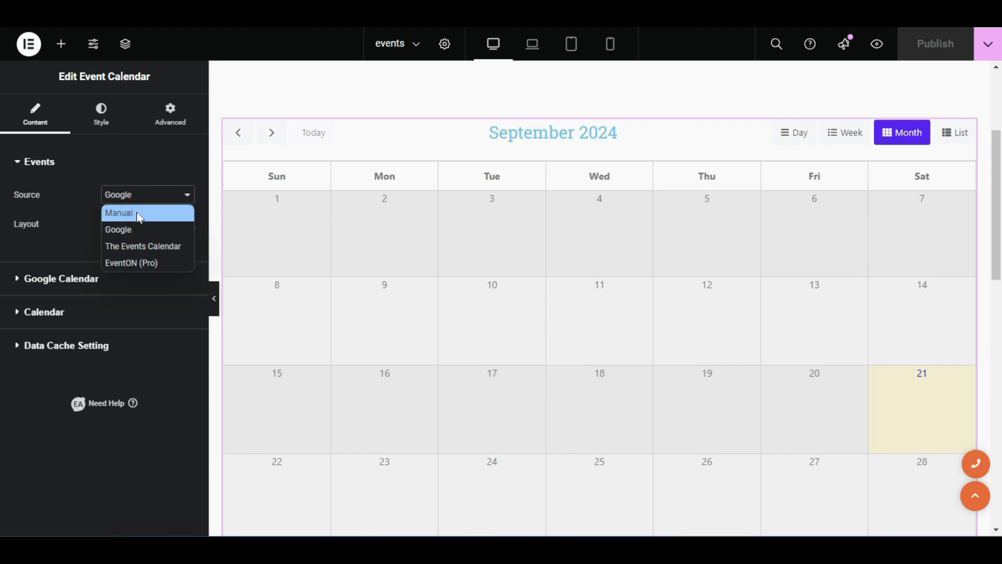
{"action": "left_click", "coordinate": [152, 247]}
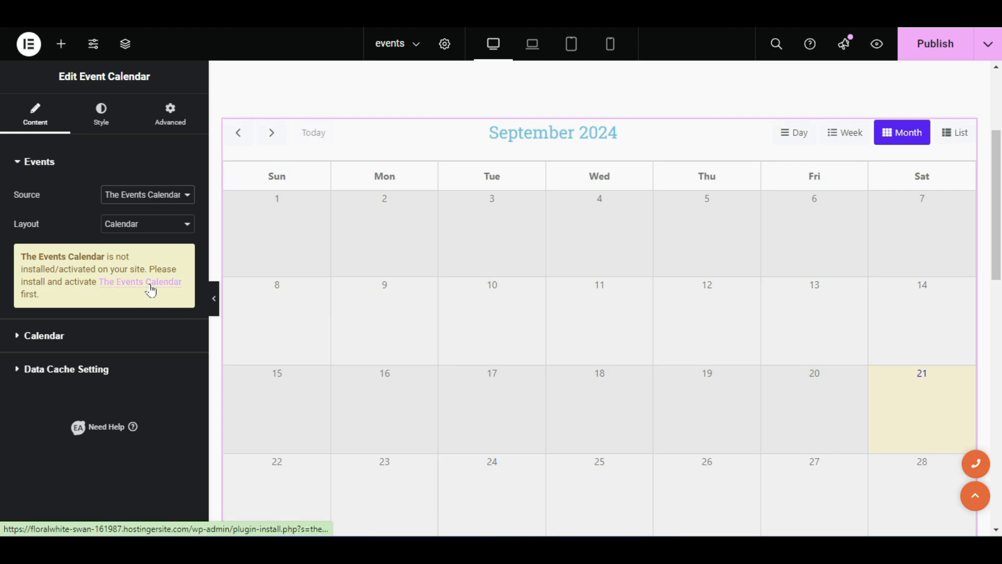
{"action": "left_click", "coordinate": [143, 196]}
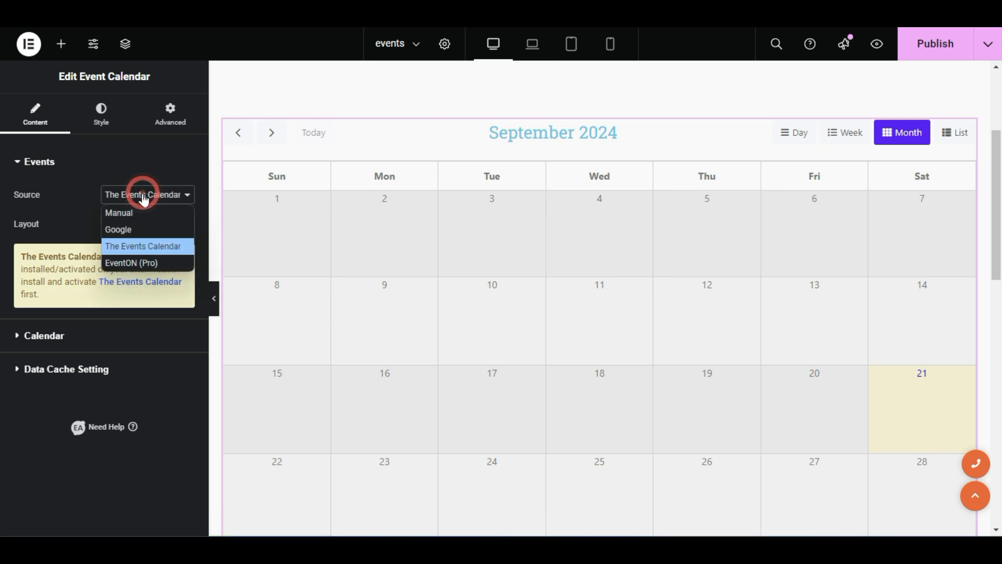
{"action": "left_click", "coordinate": [135, 213]}
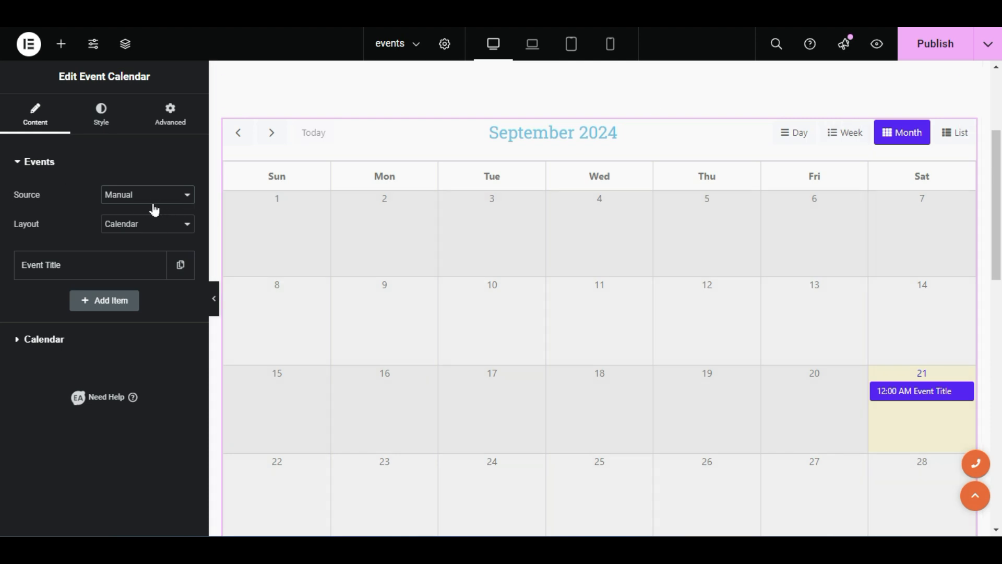
Set the Event Calendar widget's layout to Table
{"action": "left_click", "coordinate": [128, 223]}
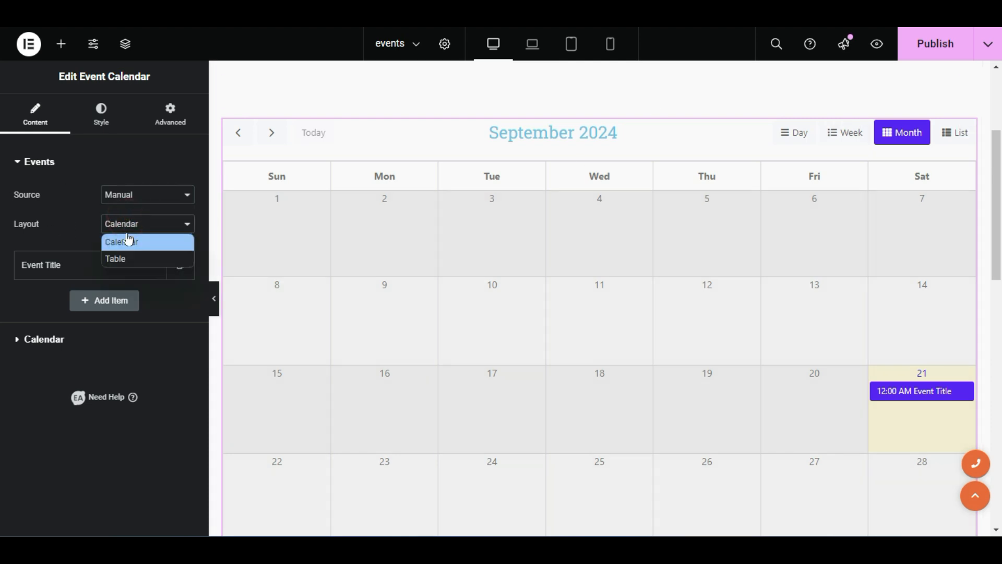
{"action": "left_click", "coordinate": [134, 255]}
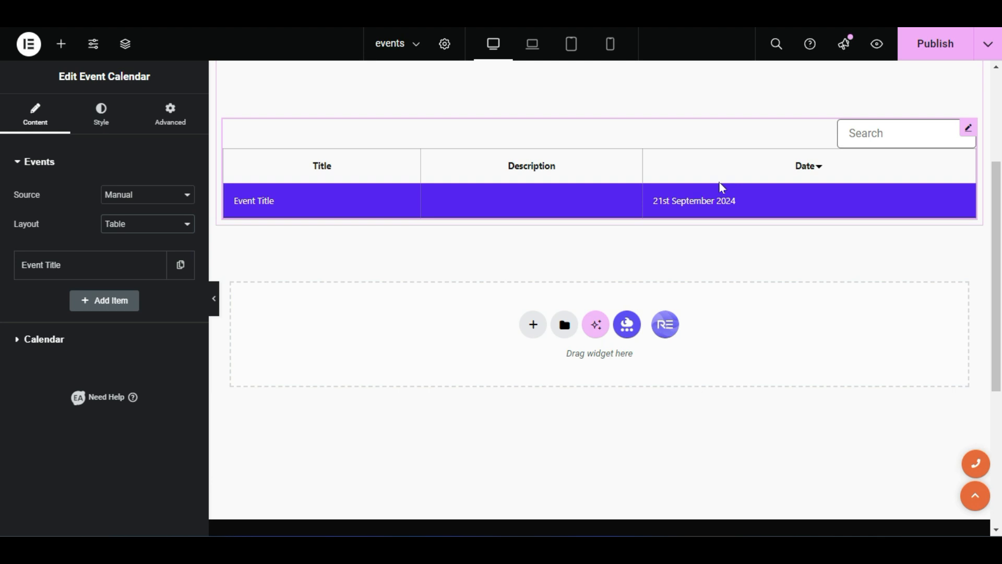
{"action": "scroll", "coordinate": [641, 297], "scroll_direction": "up", "scroll_amount": 1}
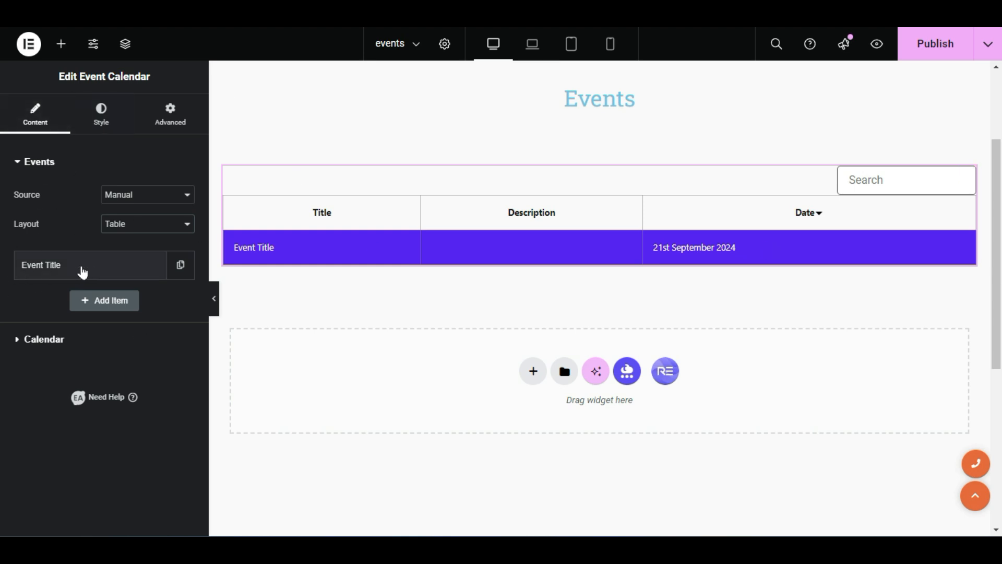
Open the existing manual event item and set its title to "Digital Marketing"
{"action": "left_click", "coordinate": [67, 269]}
{"action": "scroll", "coordinate": [67, 268], "scroll_direction": "down", "scroll_amount": 1}
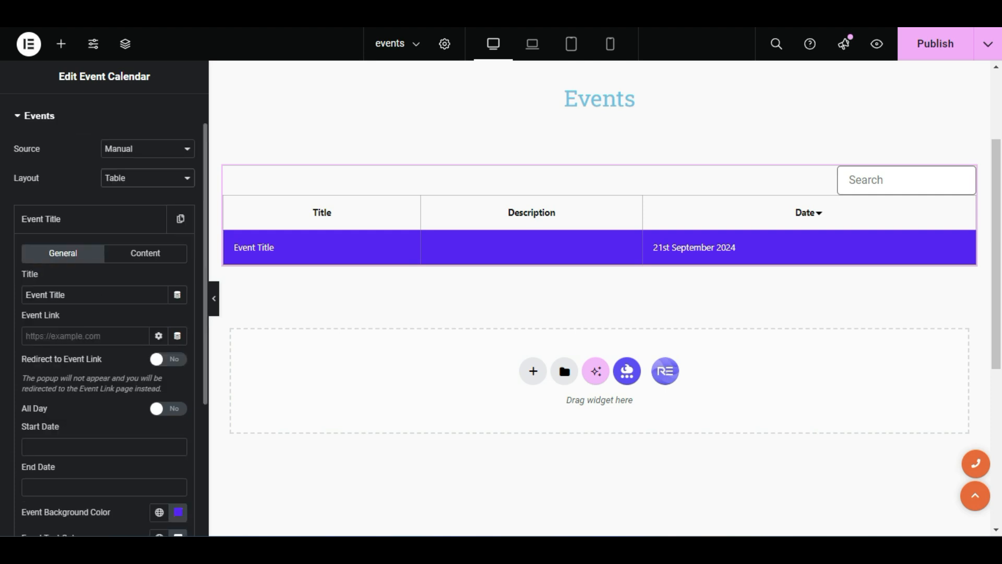
{"action": "triple_click", "coordinate": [86, 295]}
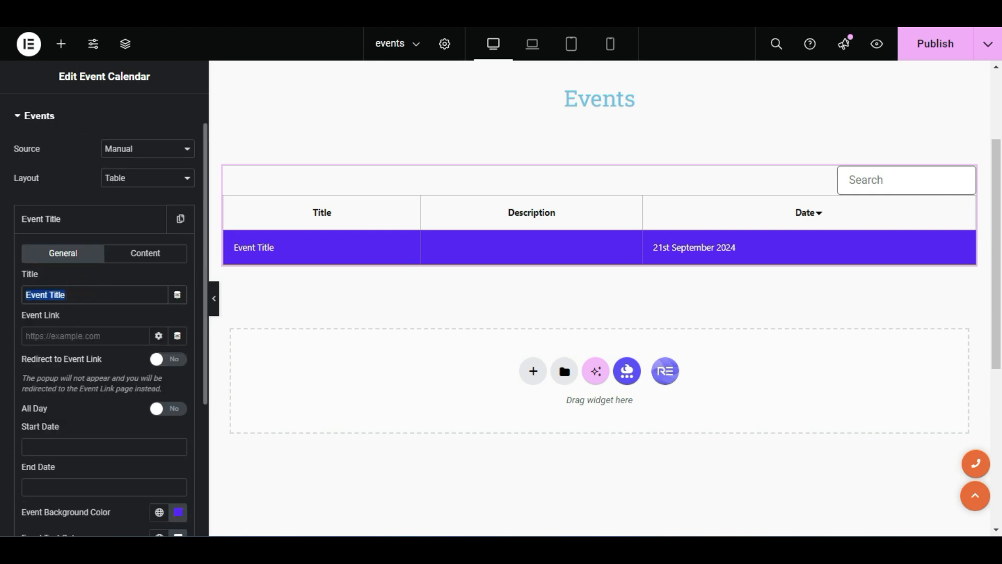
{"action": "type", "text": "Digit"}
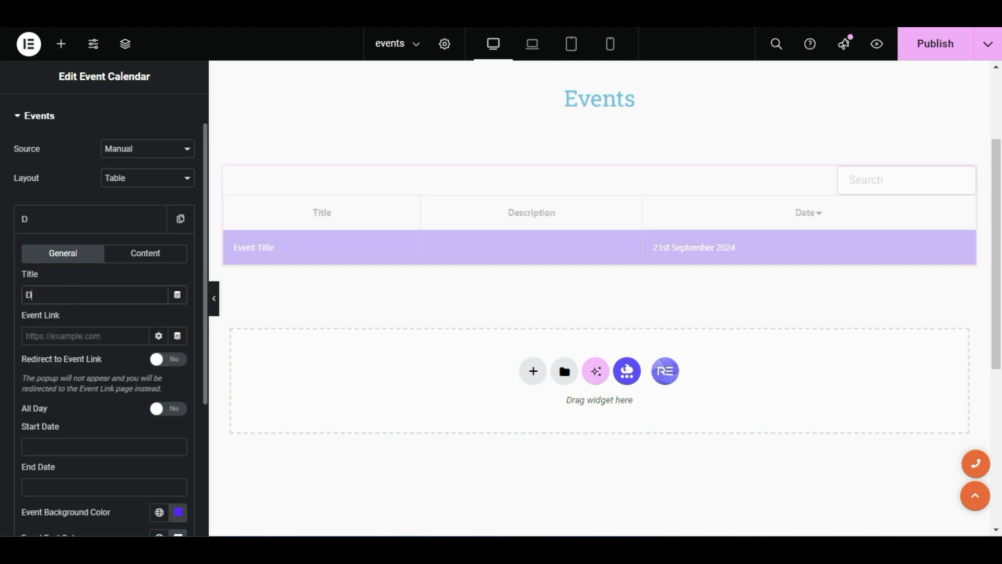
{"action": "type", "text": "M"}
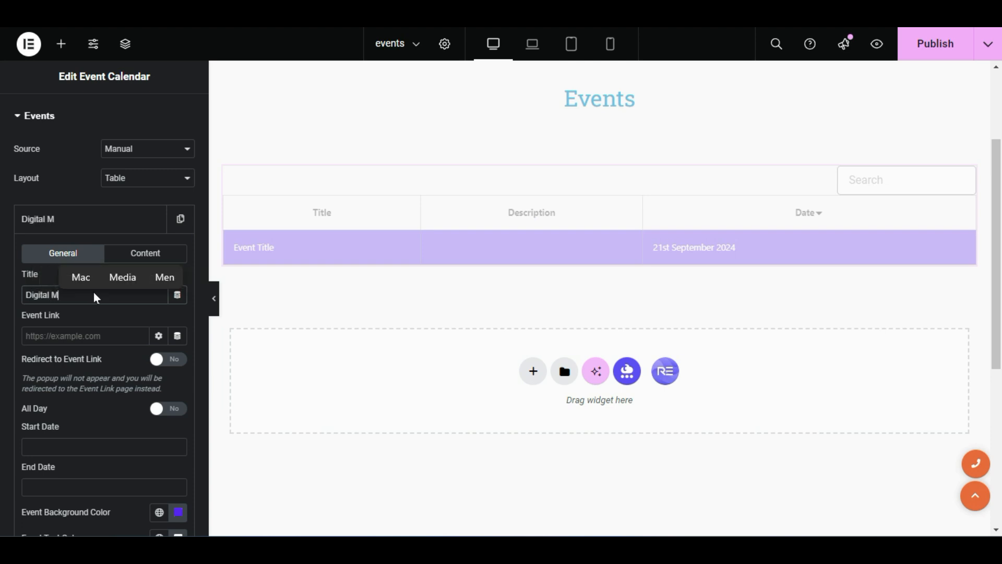
{"action": "type", "text": "arketing"}
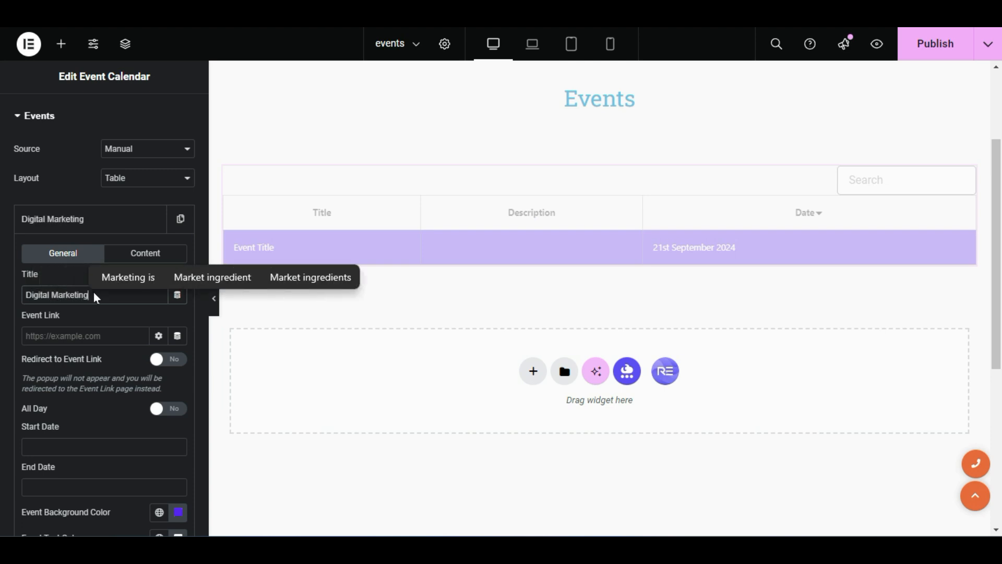
{"action": "left_click", "coordinate": [135, 319]}
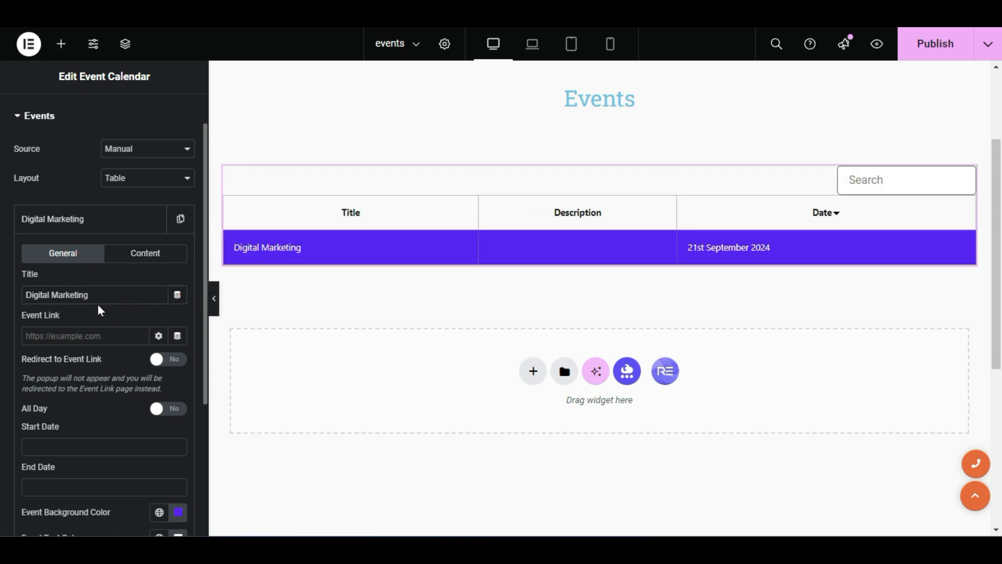
Try the Redirect to Event Link option and turn on All Day for the Digital Marketing event
{"action": "left_click", "coordinate": [88, 330]}
{"action": "left_click", "coordinate": [170, 363]}
{"action": "left_click", "coordinate": [170, 364]}
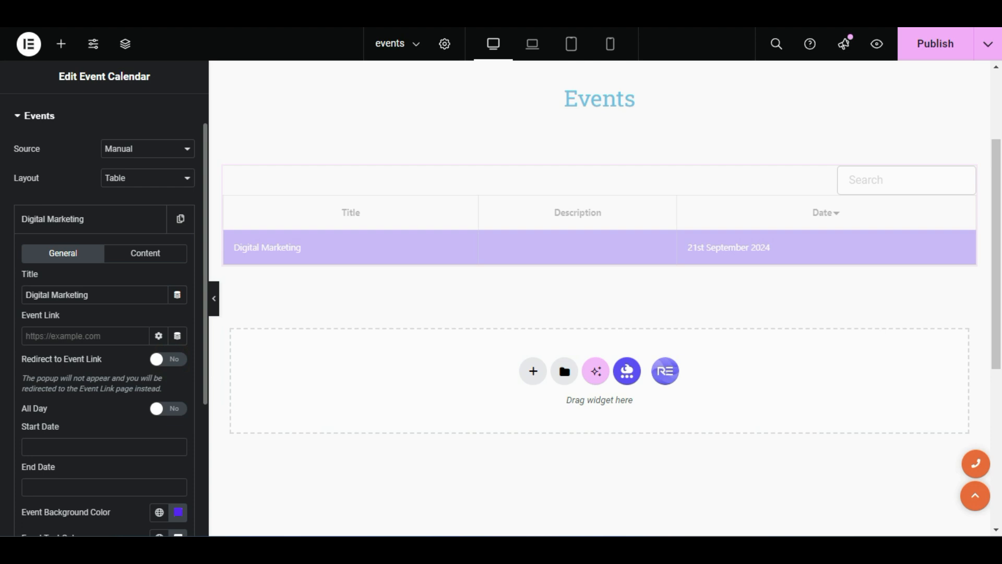
{"action": "scroll", "coordinate": [104, 313], "scroll_direction": "down", "scroll_amount": 1}
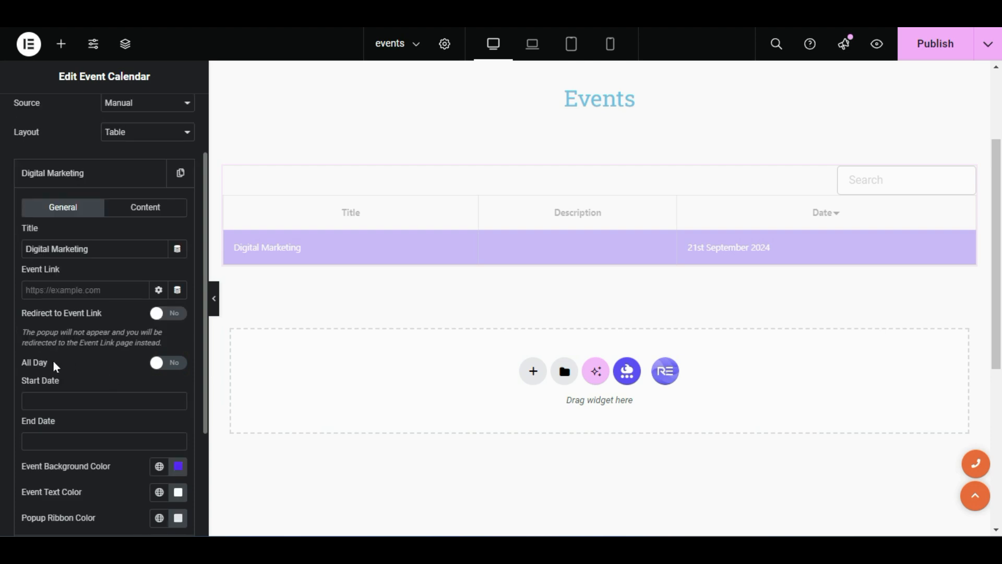
{"action": "left_click", "coordinate": [162, 365]}
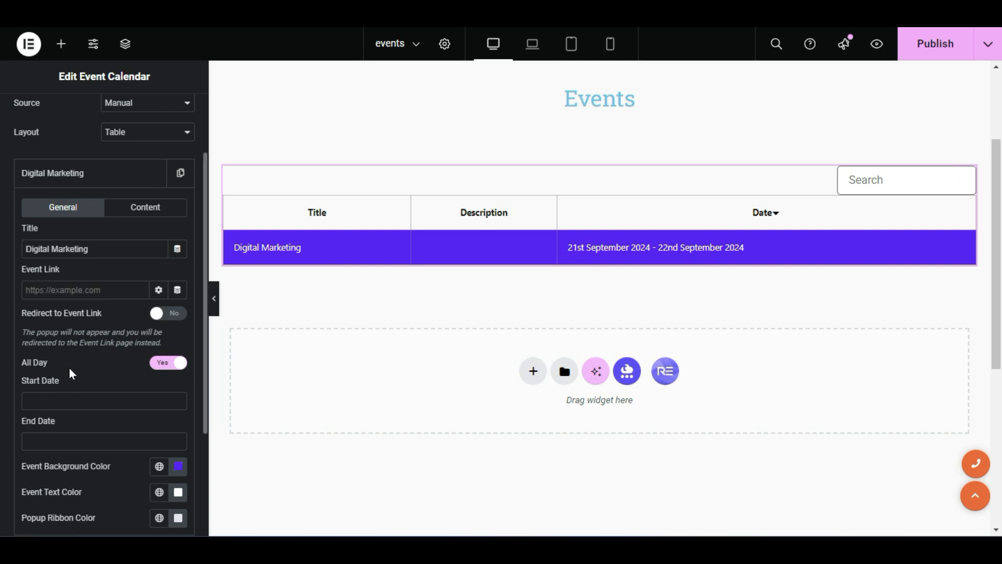
Set the Digital Marketing event's start date to 2024-09-19 and its end date to 2024-09-21
{"action": "scroll", "coordinate": [117, 368], "scroll_direction": "down", "scroll_amount": 2}
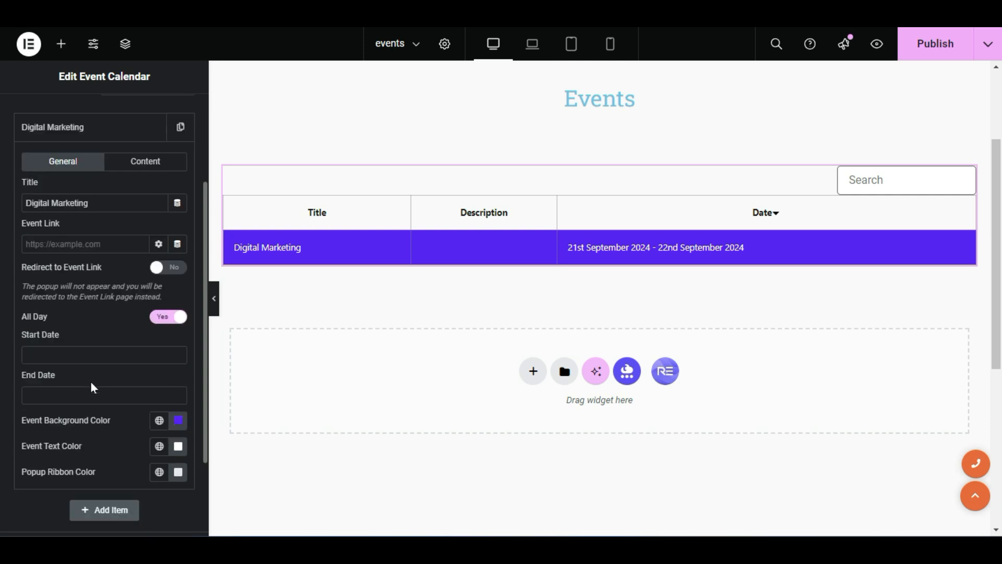
{"action": "left_click", "coordinate": [55, 311]}
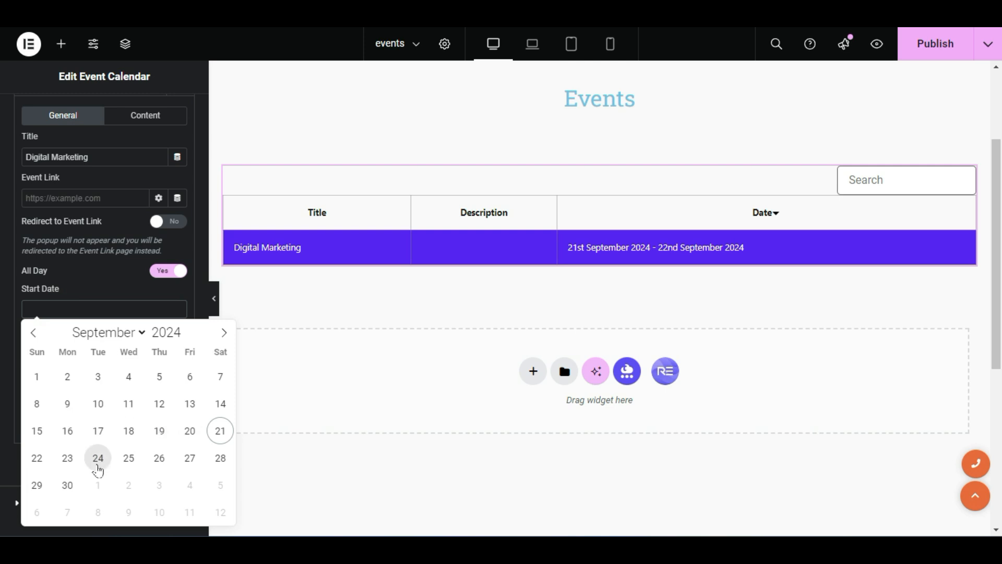
{"action": "left_click", "coordinate": [159, 434]}
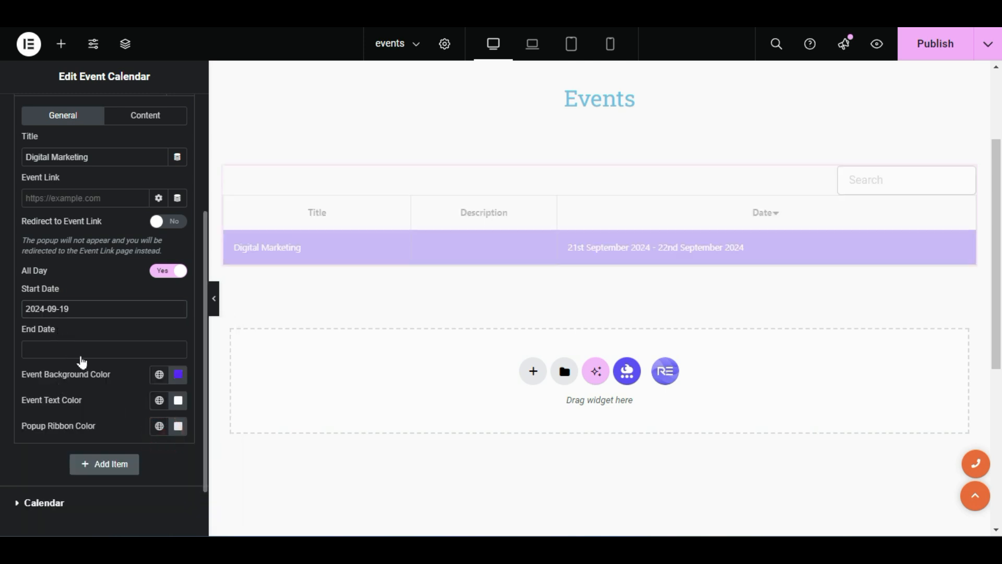
{"action": "left_click", "coordinate": [81, 355]}
{"action": "left_click", "coordinate": [219, 246]}
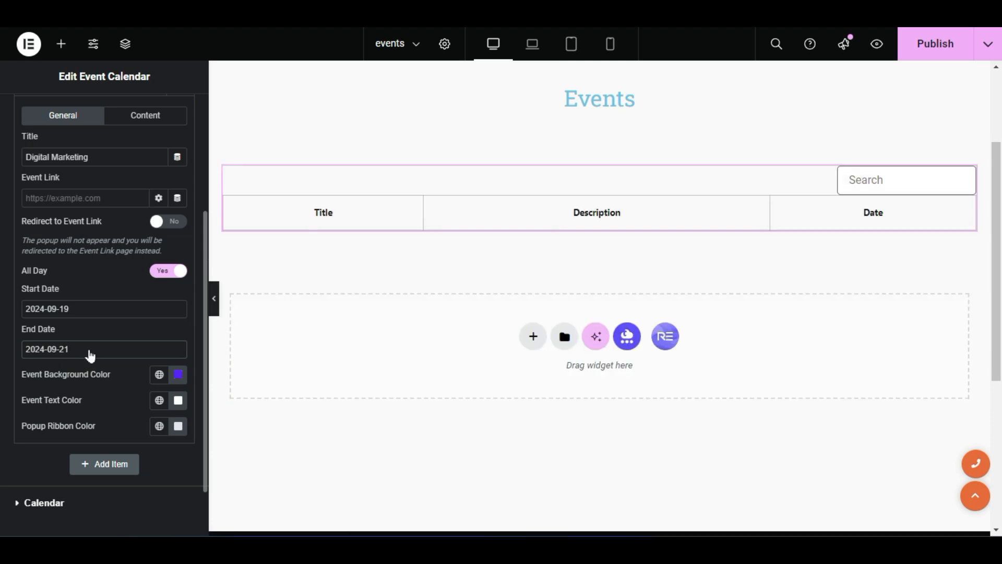
Set the Digital Marketing event's start date to 2024-09-26 and its end date to 2024-09-30
{"action": "left_click", "coordinate": [86, 309]}
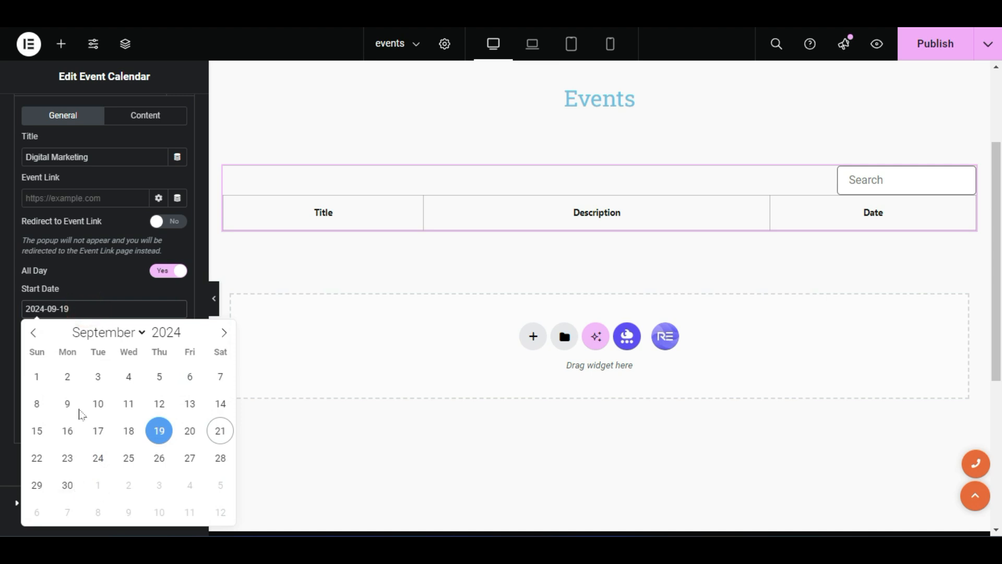
{"action": "left_click", "coordinate": [159, 458]}
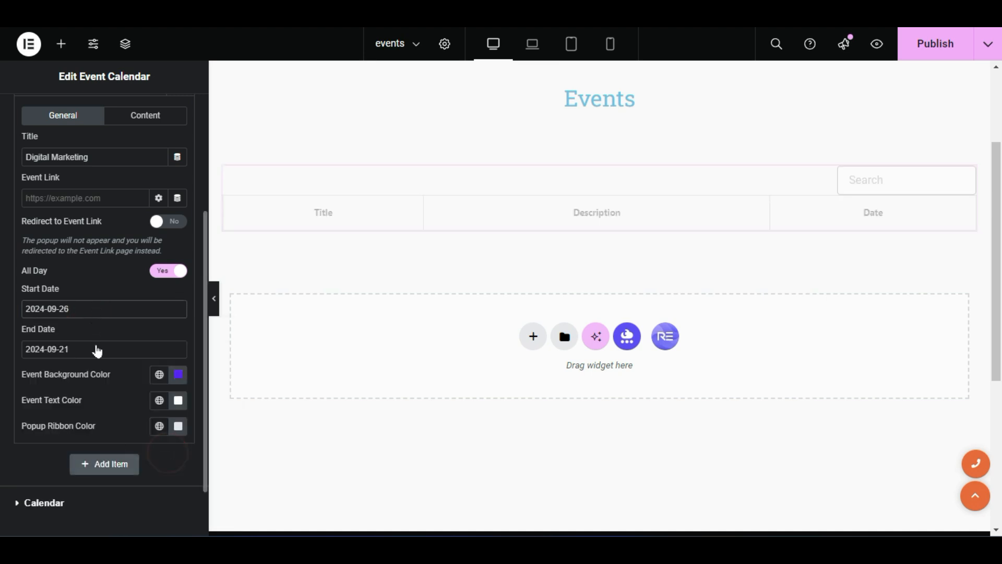
{"action": "left_click", "coordinate": [97, 351]}
{"action": "left_click", "coordinate": [74, 308]}
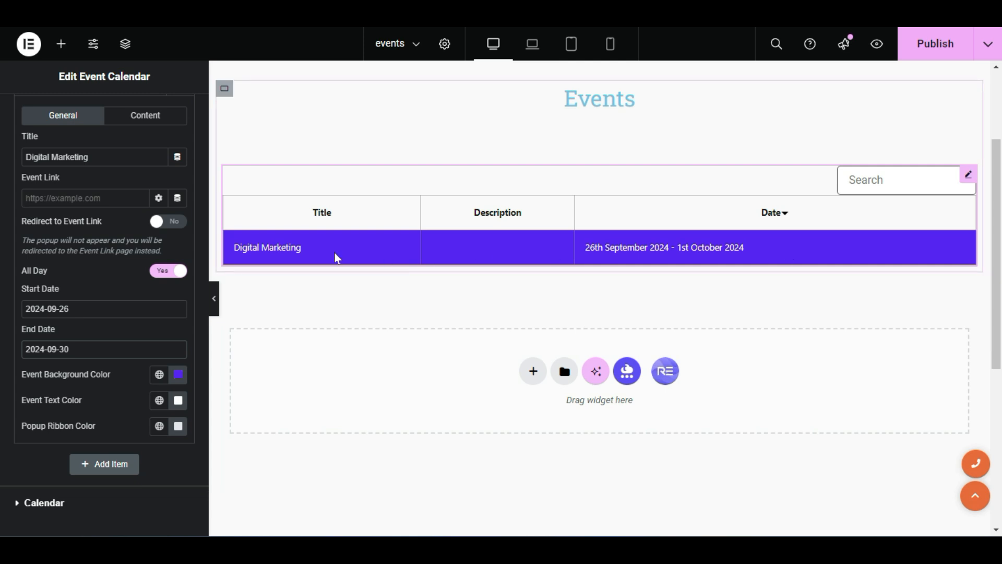
Set the event's background color to red (#FF0906) and check the event table on the page
{"action": "left_click", "coordinate": [178, 376]}
{"action": "left_click", "coordinate": [112, 314]}
{"action": "left_click_drag", "start_coordinate": [239, 219], "coordinate": [253, 193]}
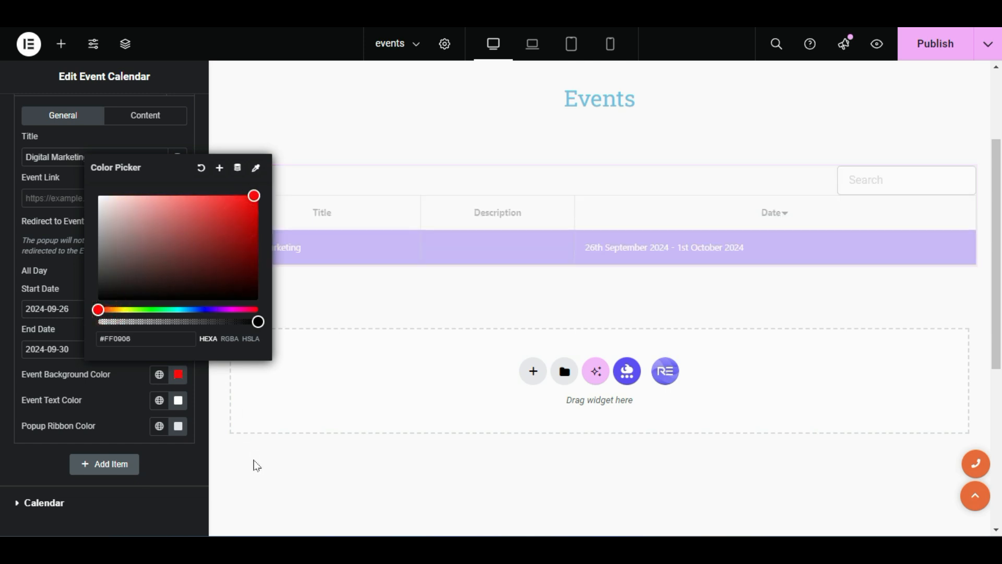
{"action": "left_click", "coordinate": [106, 403]}
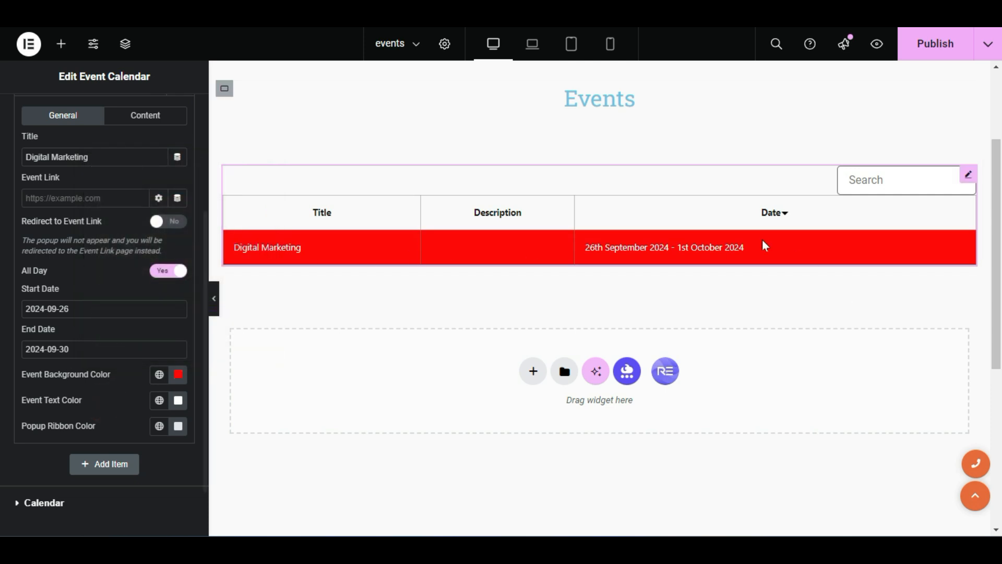
{"action": "scroll", "coordinate": [763, 244], "scroll_direction": "up", "scroll_amount": 2}
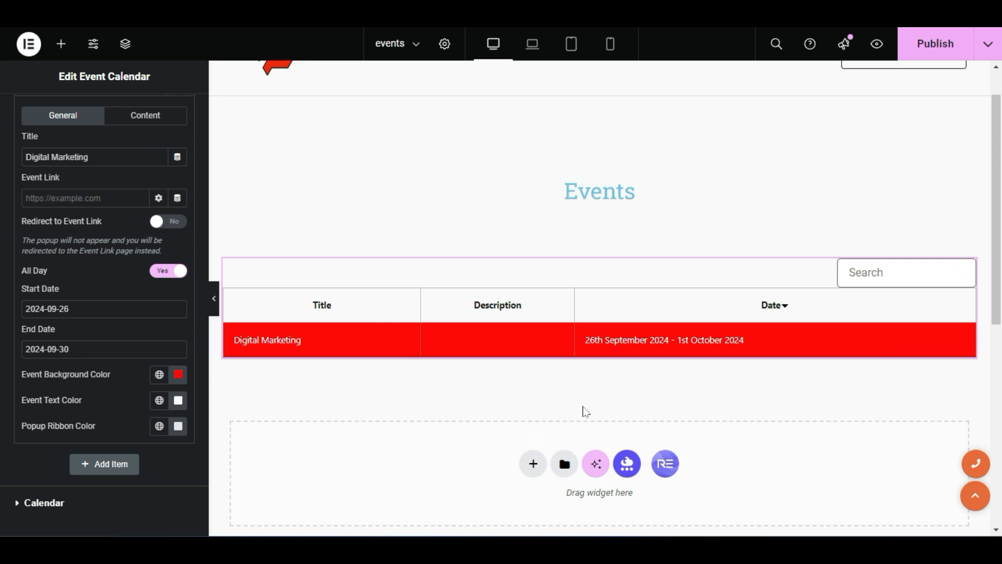
{"action": "scroll", "coordinate": [365, 350], "scroll_direction": "down", "scroll_amount": 2}
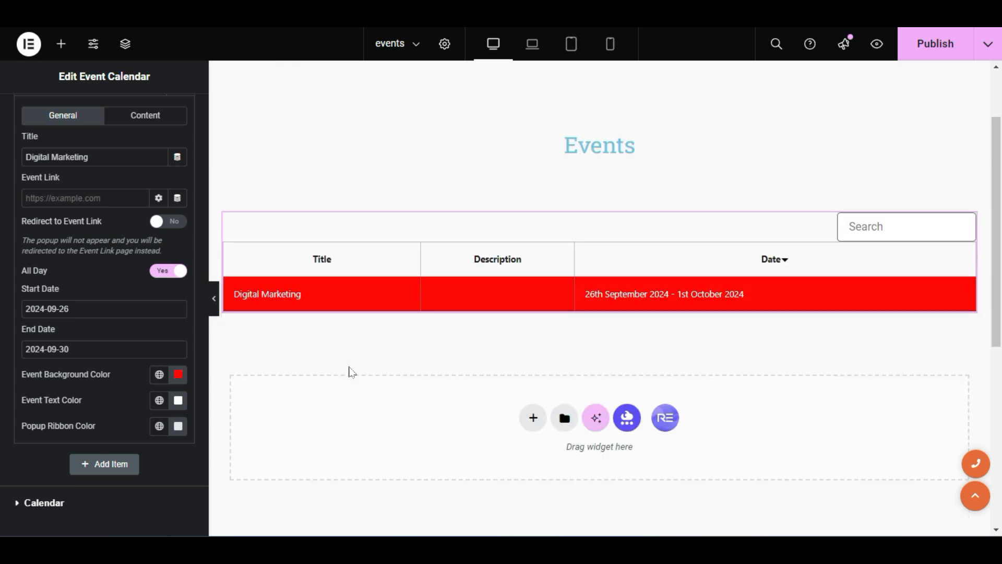
Enter "asdadadadadadadada" as the Digital Marketing event's description
{"action": "scroll", "coordinate": [91, 367], "scroll_direction": "down", "scroll_amount": 1}
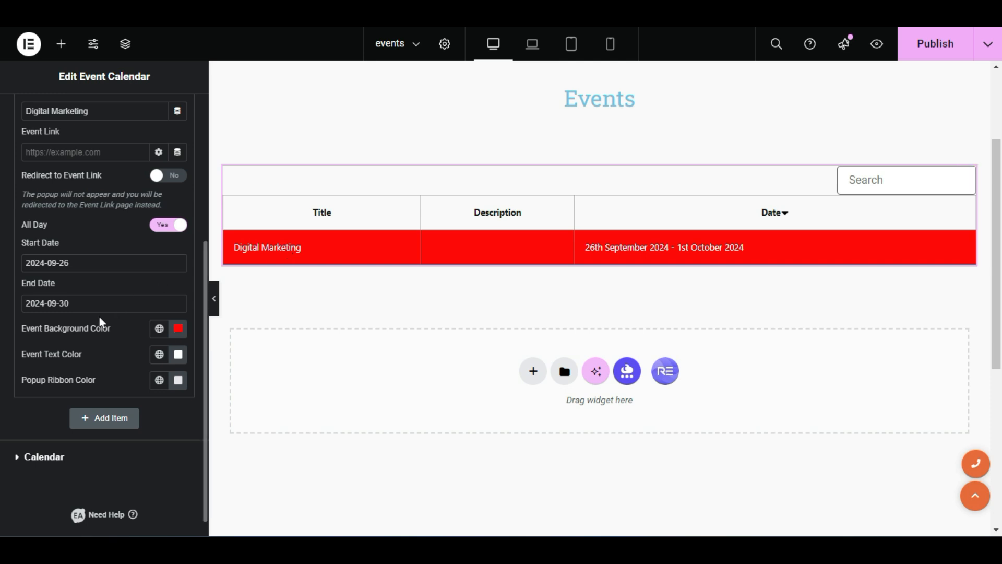
{"action": "scroll", "coordinate": [102, 322], "scroll_direction": "up", "scroll_amount": 4}
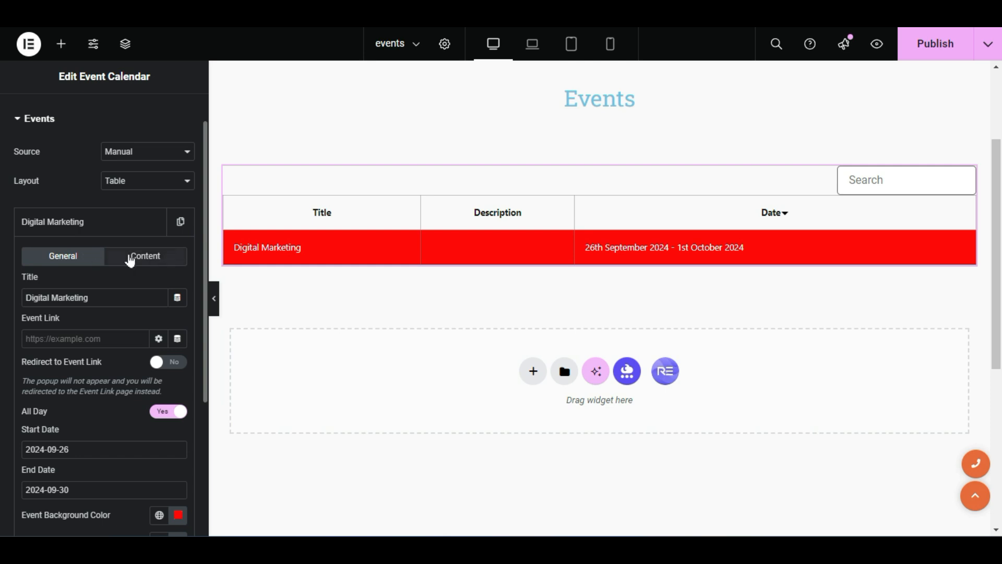
{"action": "left_click", "coordinate": [149, 258]}
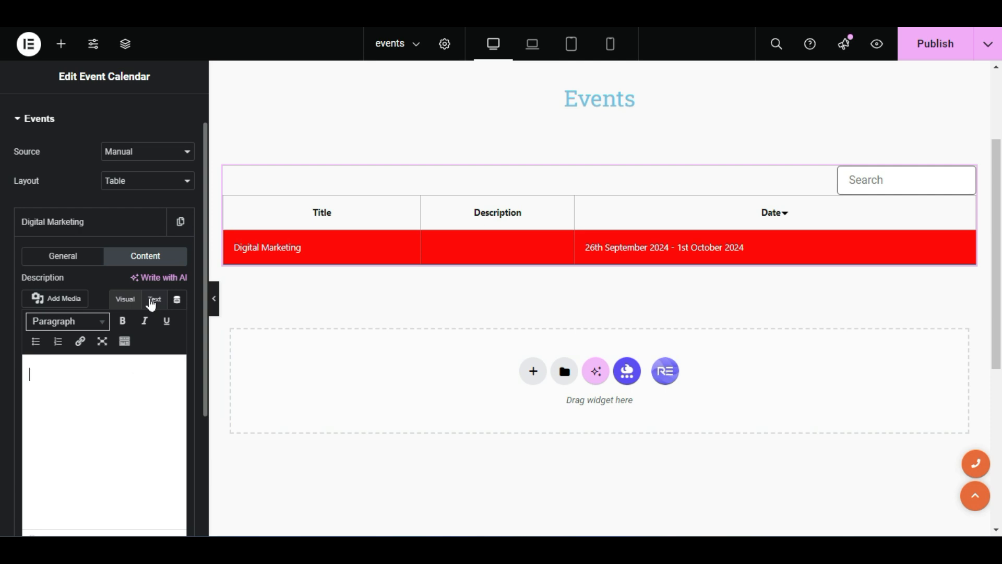
{"action": "type", "text": "asdadadadadadadada"}
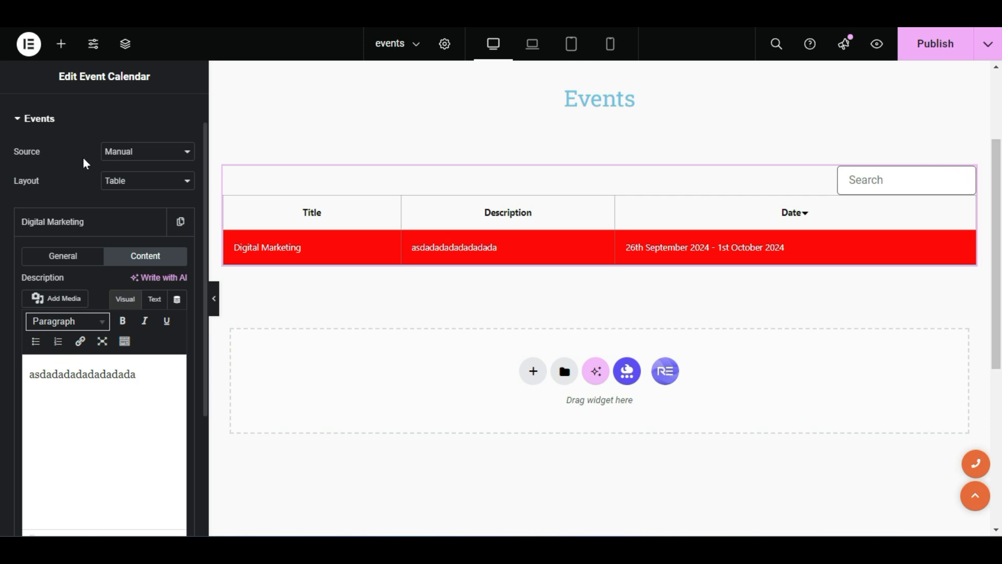
Try the Calendar layout, look over the event's days in the month view, and return the layout to Table
{"action": "left_click", "coordinate": [149, 188]}
{"action": "left_click", "coordinate": [149, 196]}
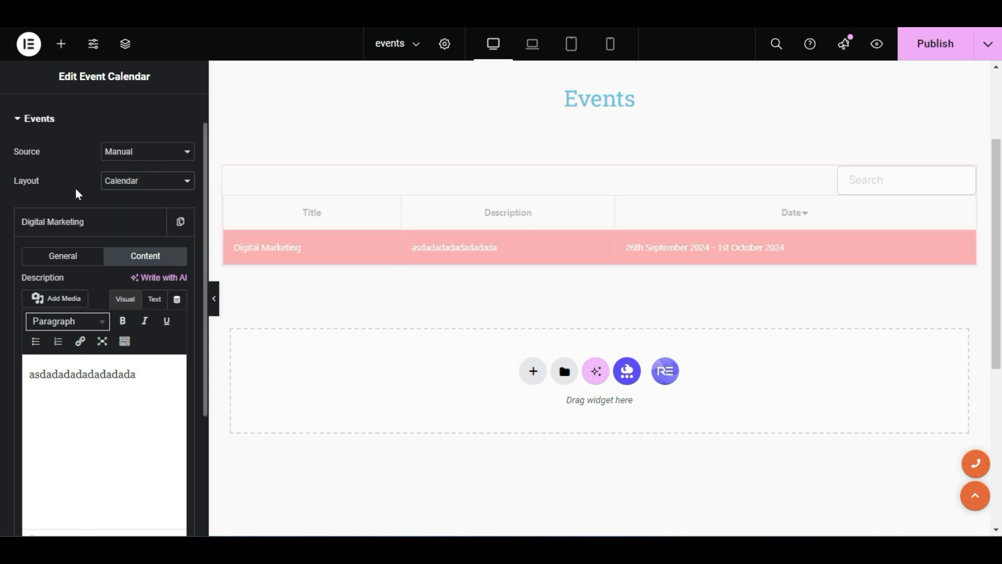
{"action": "scroll", "coordinate": [414, 278], "scroll_direction": "down", "scroll_amount": 3}
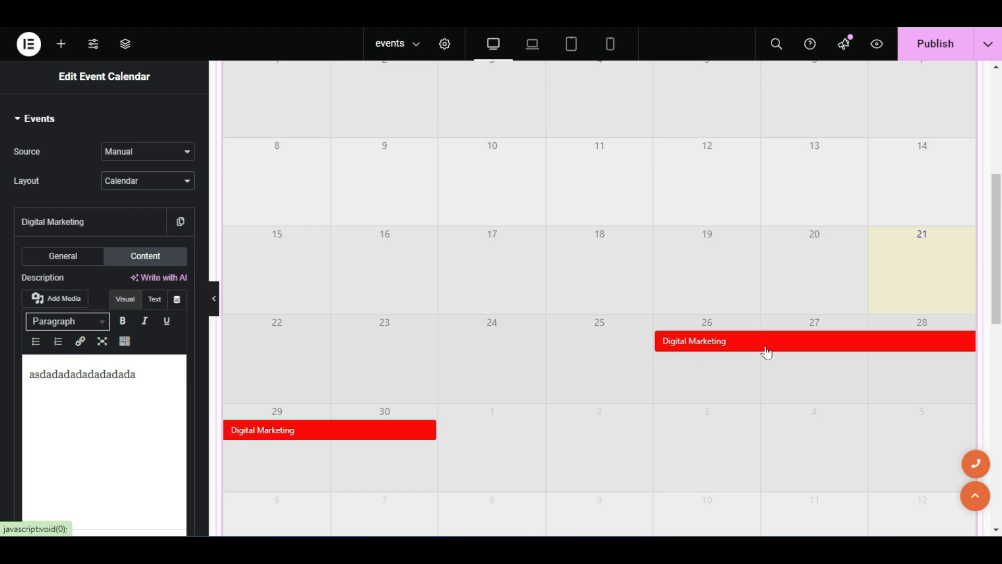
{"action": "scroll", "coordinate": [654, 322], "scroll_direction": "down", "scroll_amount": 3}
{"action": "scroll", "coordinate": [653, 321], "scroll_direction": "up", "scroll_amount": 4}
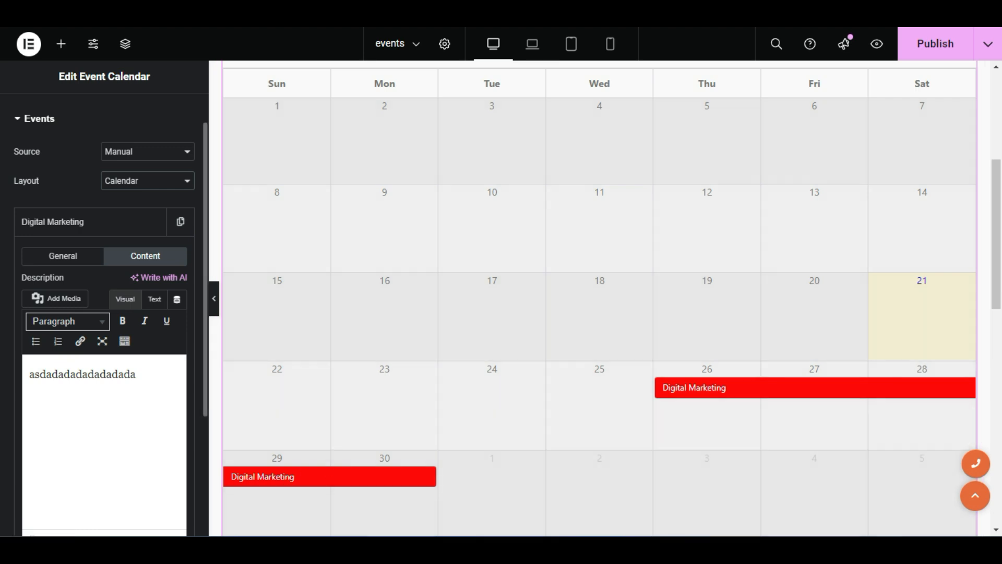
{"action": "left_click", "coordinate": [144, 182]}
{"action": "left_click", "coordinate": [133, 214]}
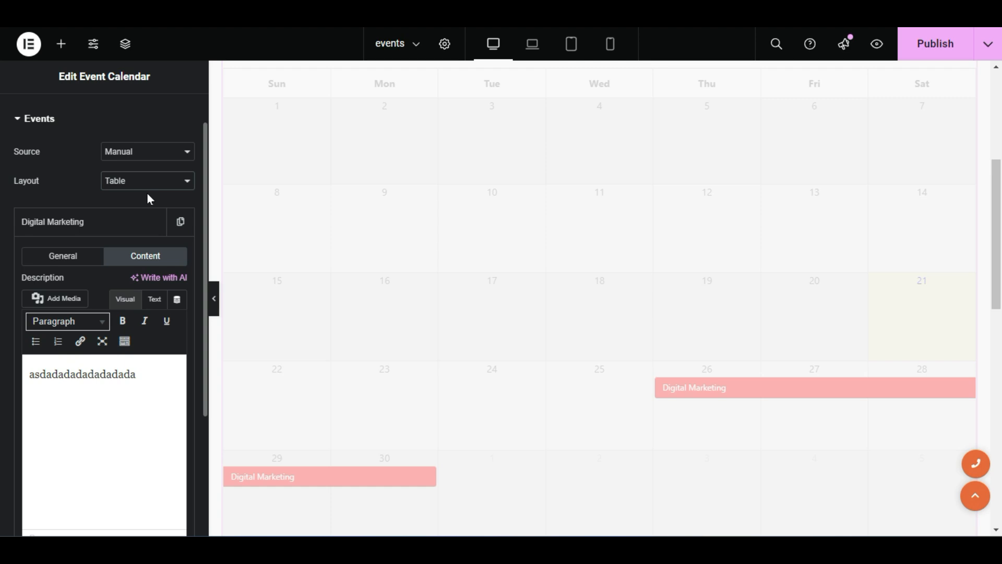
Add a second event item with the title "seo event"
{"action": "left_click", "coordinate": [108, 222]}
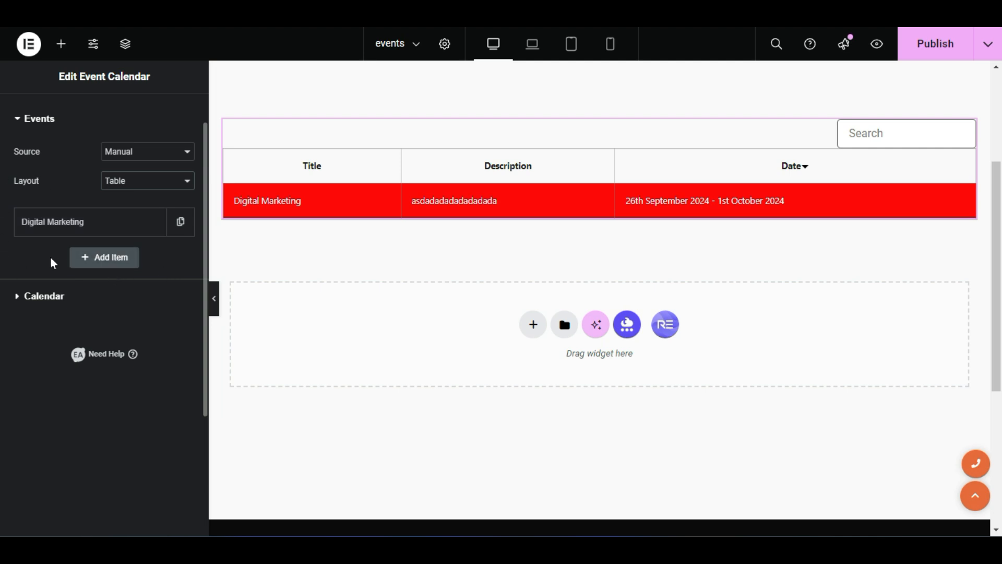
{"action": "left_click", "coordinate": [129, 265]}
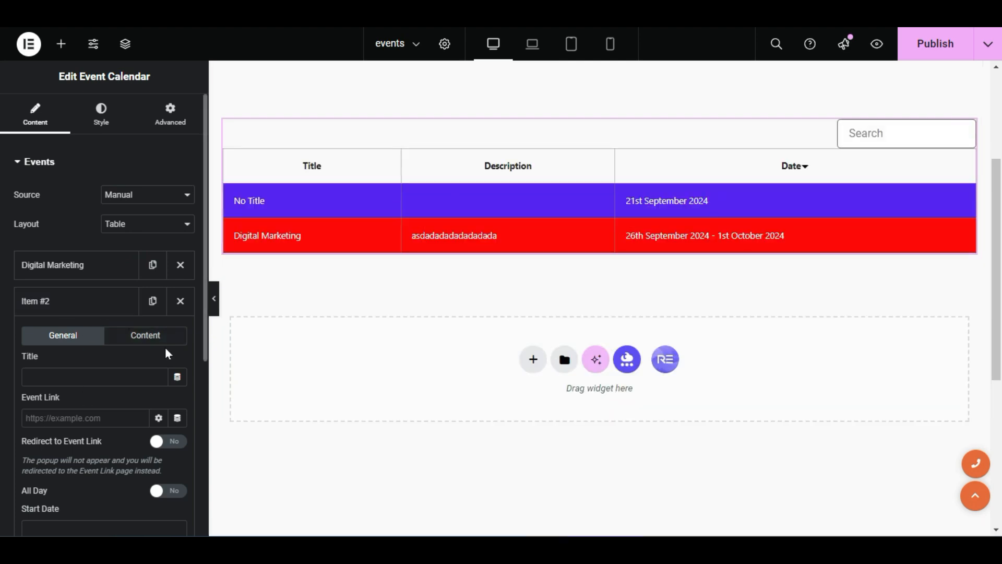
{"action": "scroll", "coordinate": [165, 347], "scroll_direction": "down", "scroll_amount": 4}
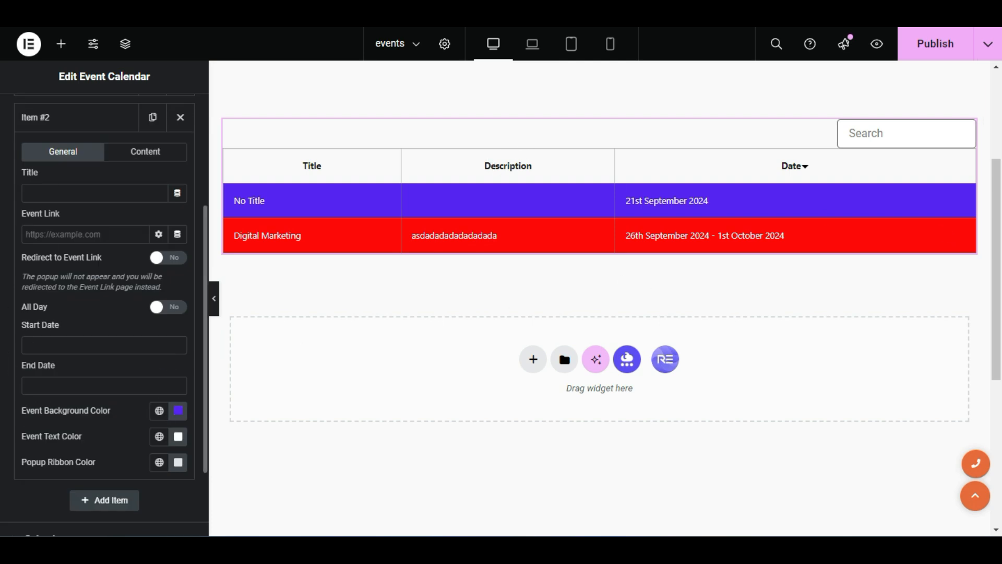
{"action": "left_click", "coordinate": [59, 199]}
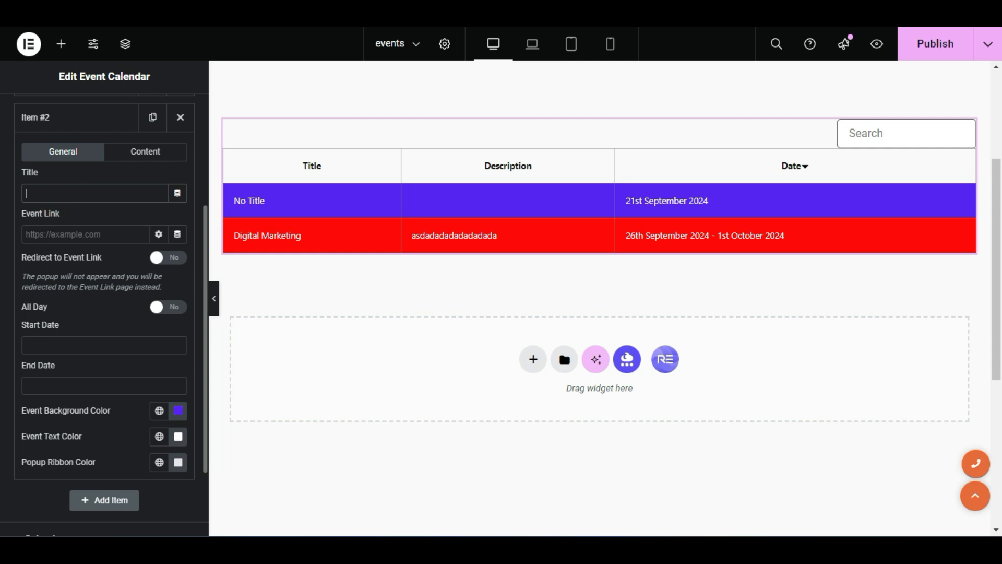
{"action": "type", "text": "seo"}
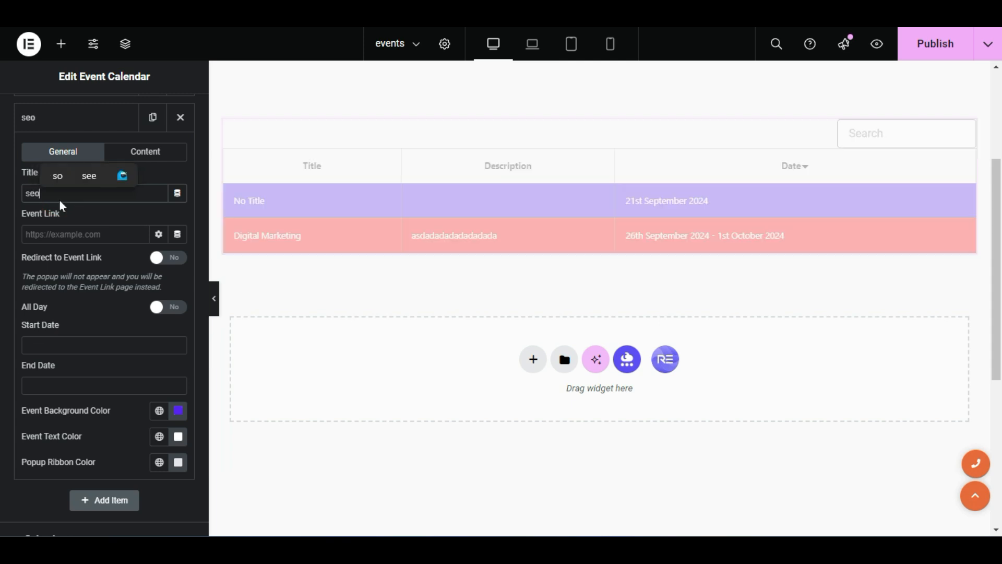
{"action": "type", "text": " event"}
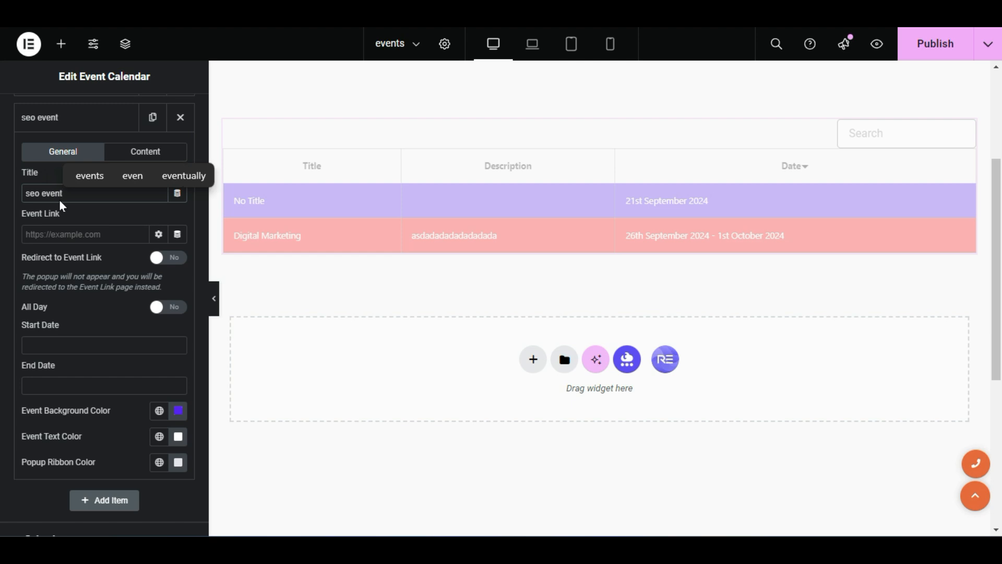
{"action": "left_click", "coordinate": [117, 218]}
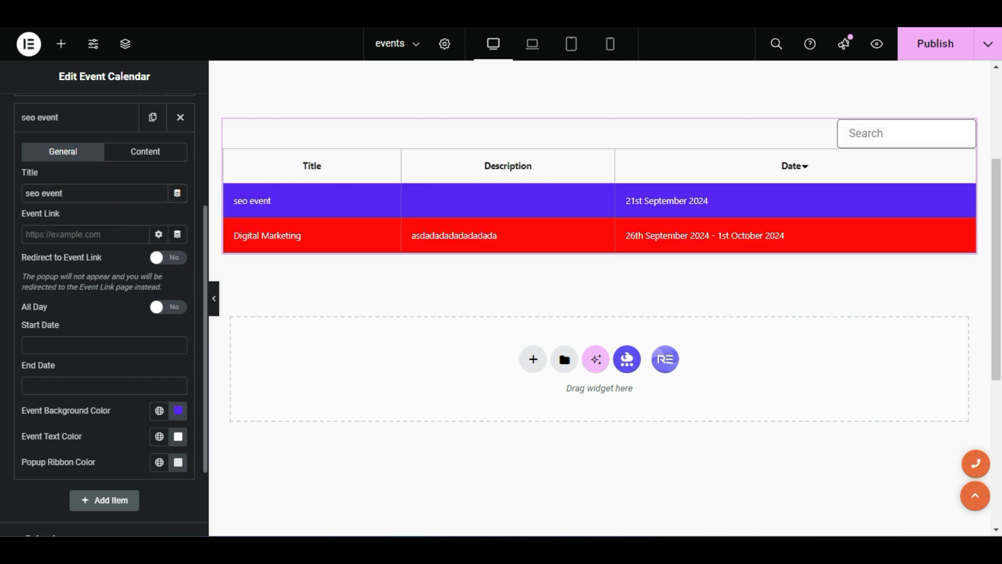
{"action": "scroll", "coordinate": [115, 236], "scroll_direction": "down", "scroll_amount": 3}
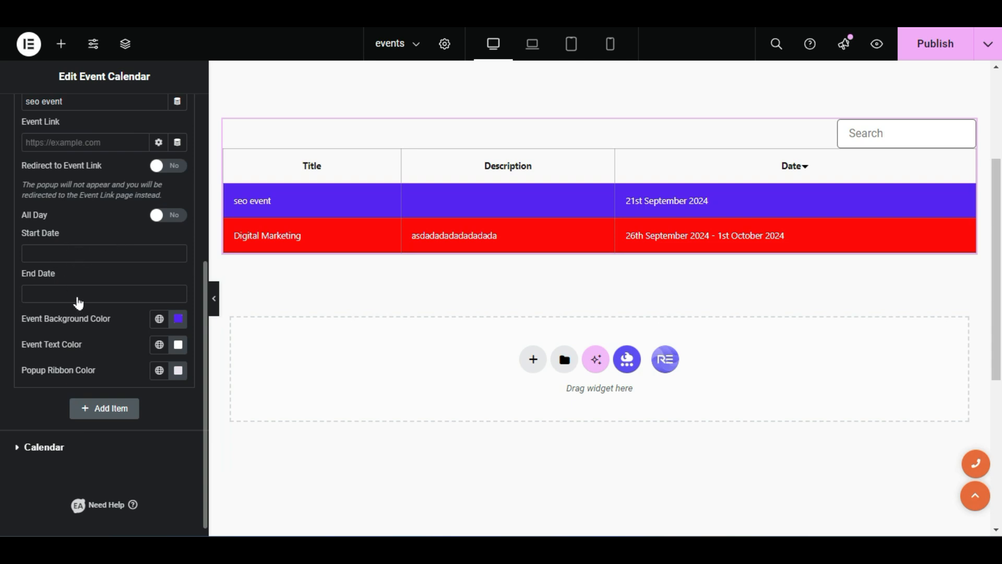
{"action": "scroll", "coordinate": [80, 288], "scroll_direction": "down", "scroll_amount": 1}
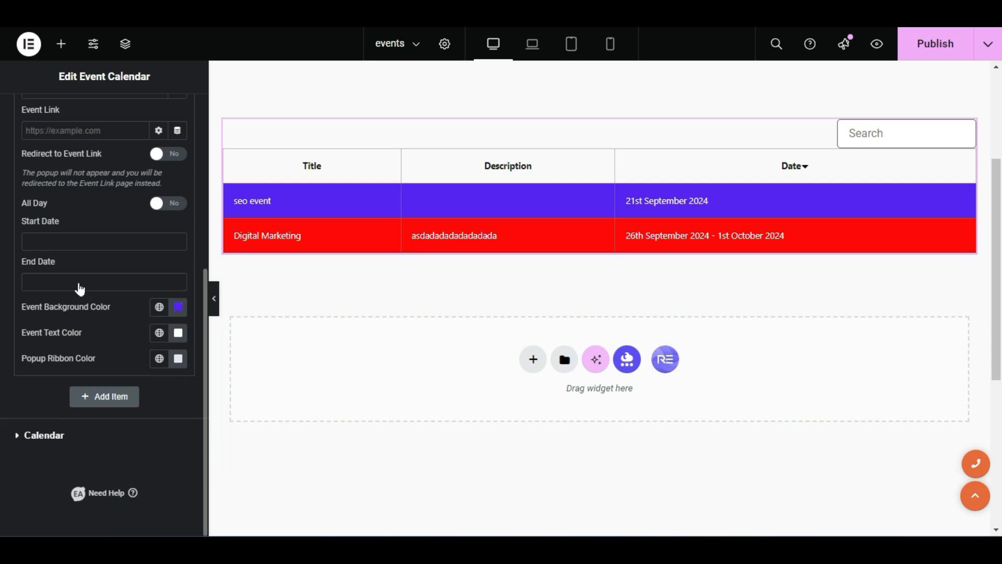
{"action": "left_click", "coordinate": [61, 436]}
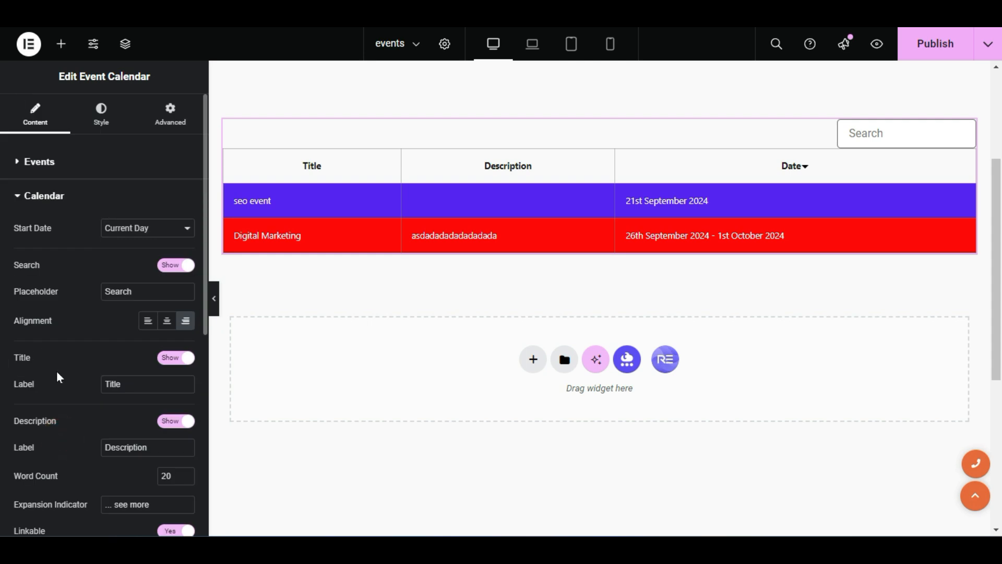
Set the events layout to Calendar and check both events in the month view
{"action": "left_click", "coordinate": [46, 162]}
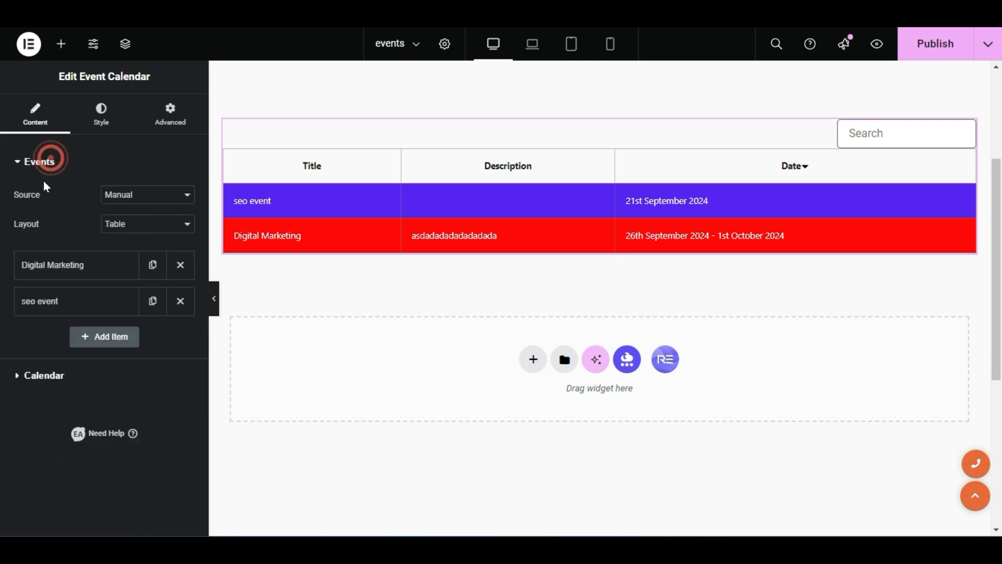
{"action": "left_click", "coordinate": [139, 197]}
{"action": "left_click", "coordinate": [134, 194]}
{"action": "left_click", "coordinate": [125, 225]}
{"action": "left_click", "coordinate": [124, 239]}
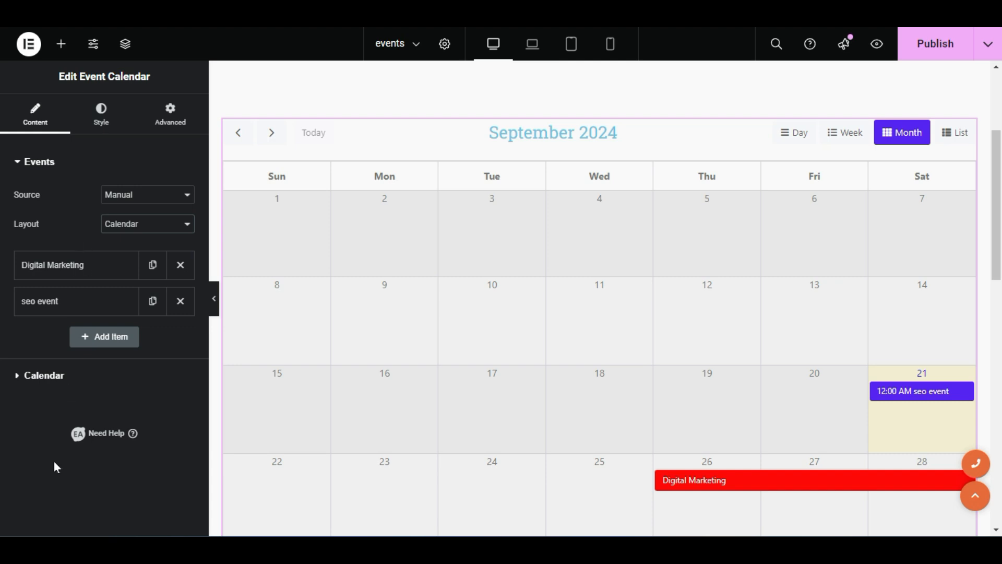
{"action": "scroll", "coordinate": [599, 311], "scroll_direction": "down", "scroll_amount": 2}
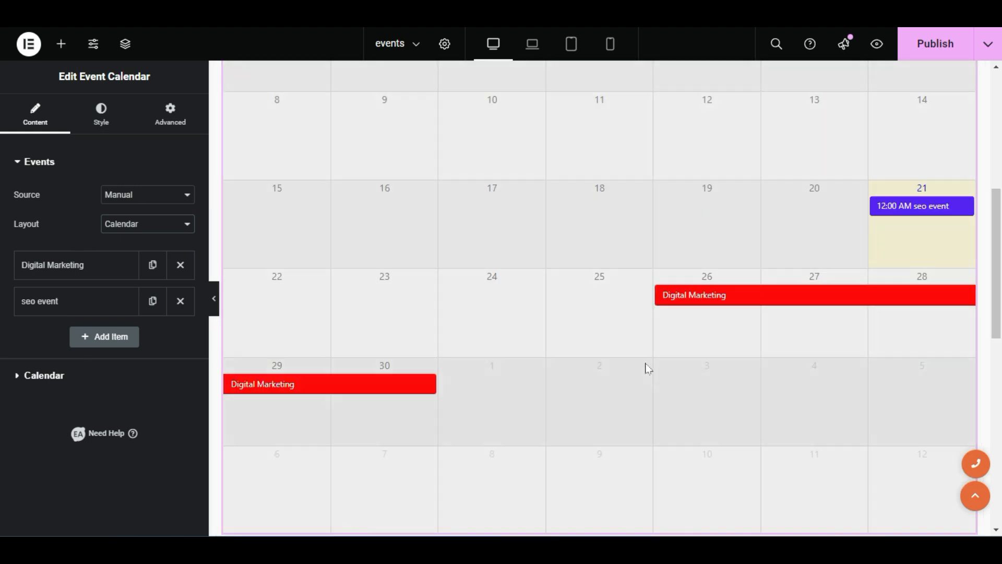
{"action": "scroll", "coordinate": [555, 348], "scroll_direction": "up", "scroll_amount": 1}
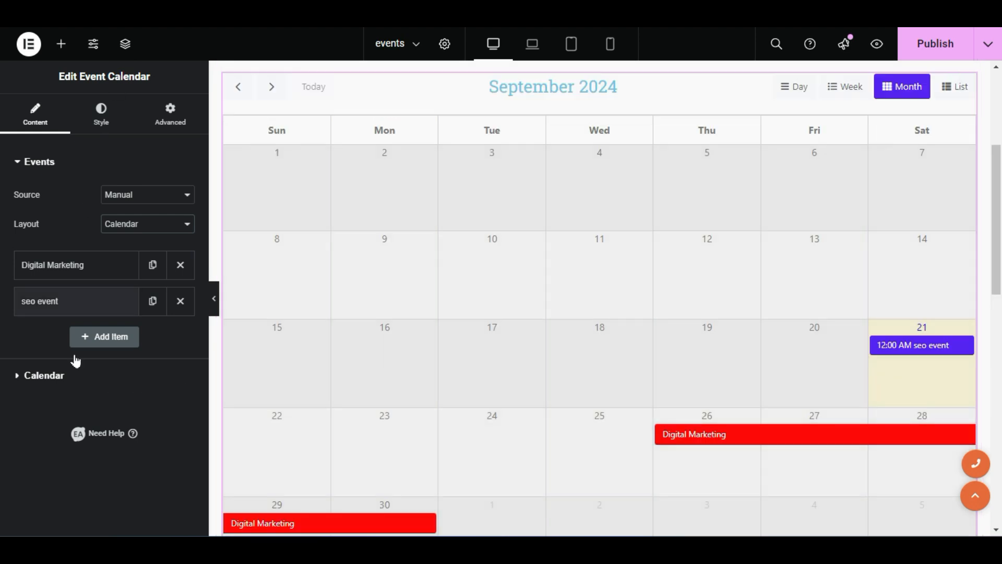
Try "Moldovan, Moldavian, Romanian" as the calendar language and return it to English
{"action": "left_click", "coordinate": [33, 381]}
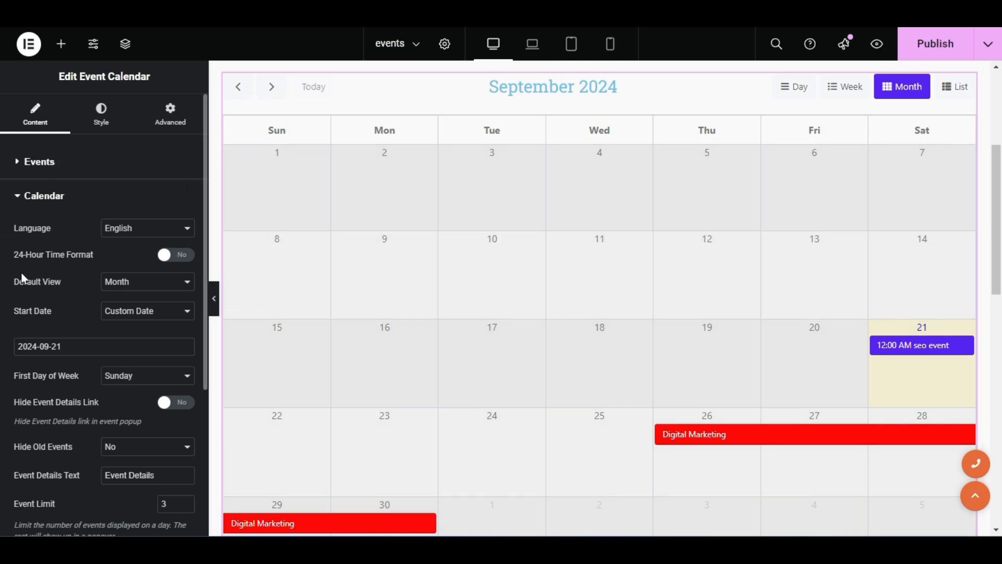
{"action": "left_click", "coordinate": [125, 234]}
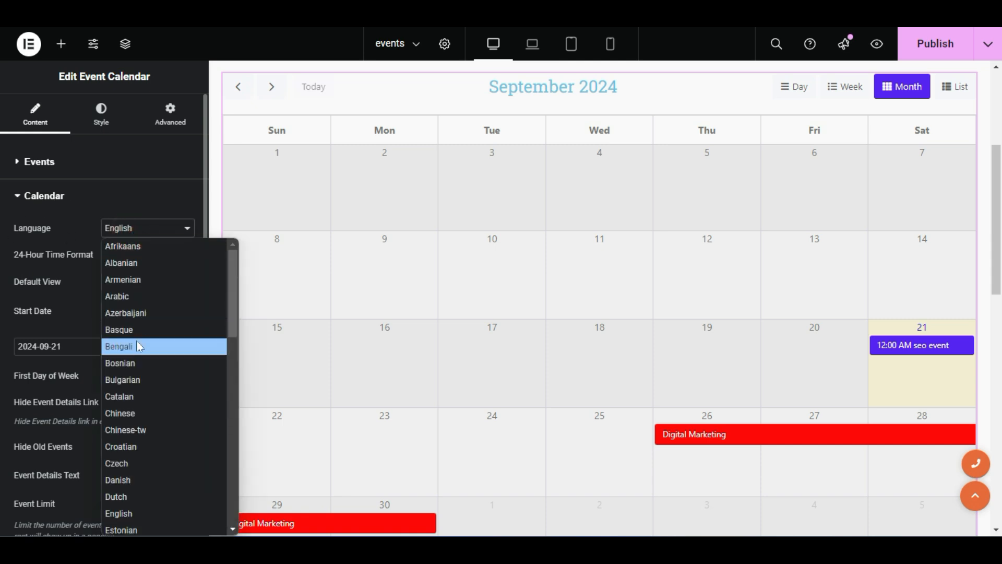
{"action": "scroll", "coordinate": [137, 345], "scroll_direction": "down", "scroll_amount": 12}
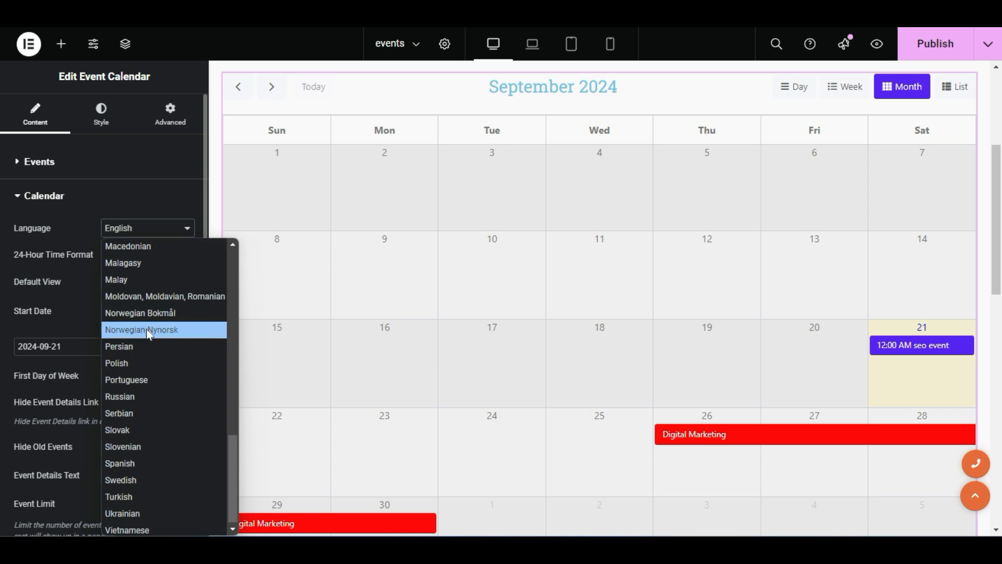
{"action": "left_click", "coordinate": [125, 296]}
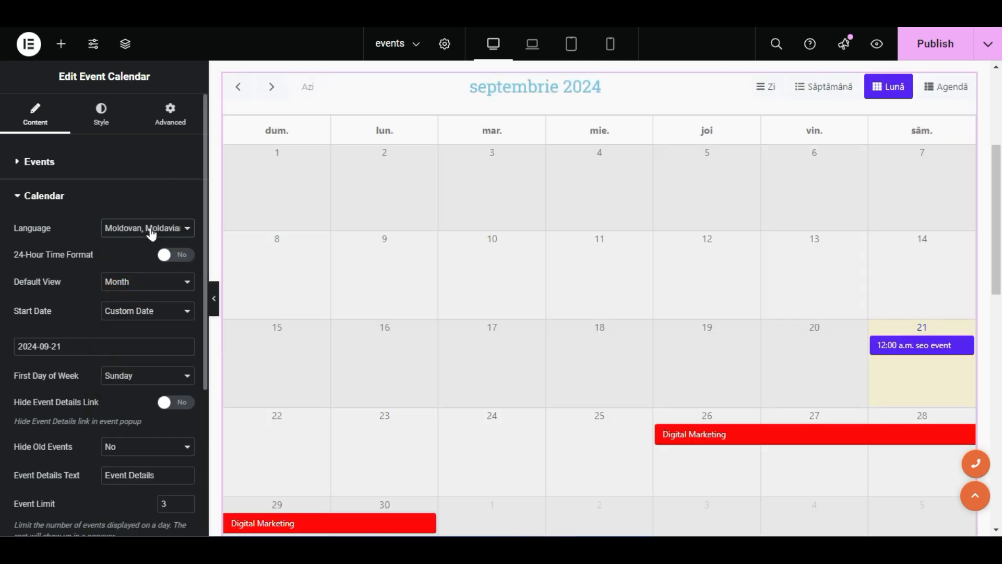
{"action": "left_click", "coordinate": [150, 227]}
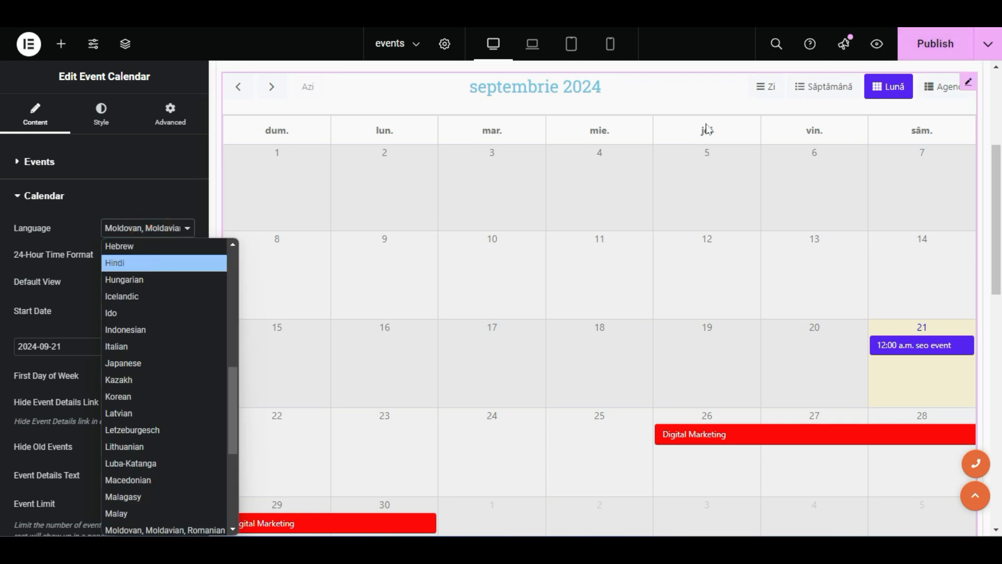
{"action": "scroll", "coordinate": [149, 306], "scroll_direction": "up", "scroll_amount": 9}
{"action": "scroll", "coordinate": [128, 324], "scroll_direction": "down", "scroll_amount": 2}
{"action": "scroll", "coordinate": [128, 324], "scroll_direction": "up", "scroll_amount": 2}
{"action": "scroll", "coordinate": [180, 409], "scroll_direction": "down", "scroll_amount": 4}
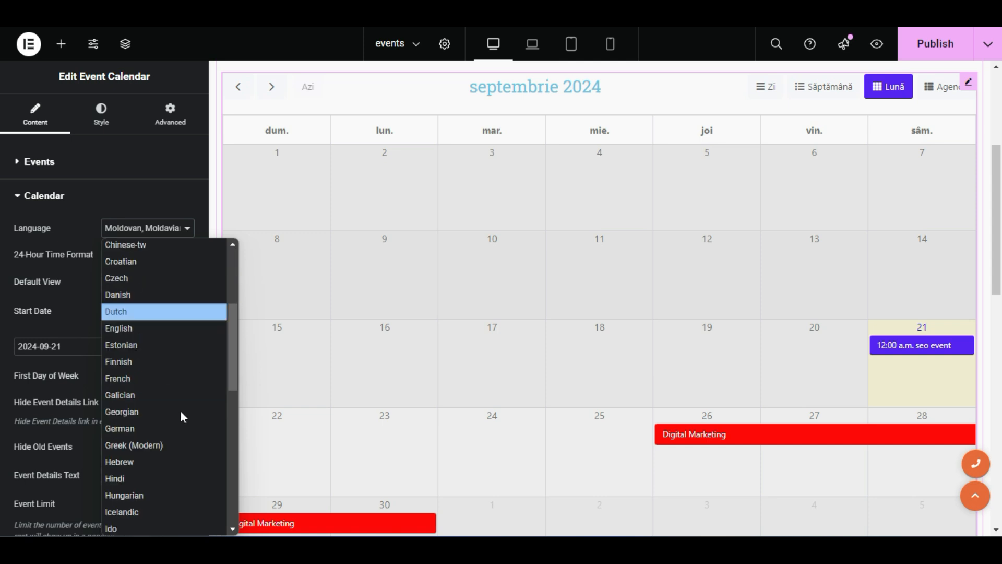
{"action": "left_click", "coordinate": [144, 334]}
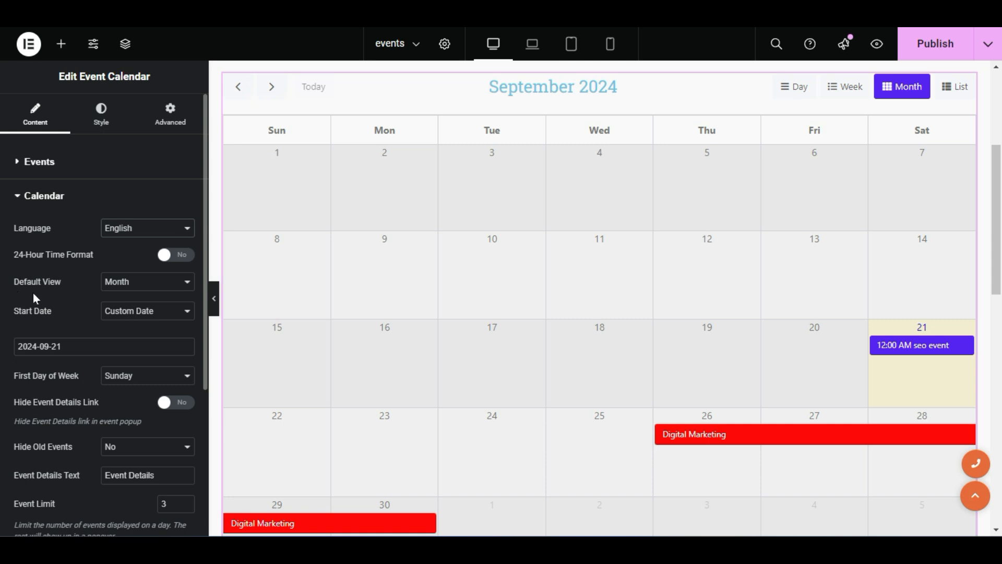
Try Week, Day, Month and List as the calendar's default view, then return it to Month
{"action": "left_click", "coordinate": [134, 283]}
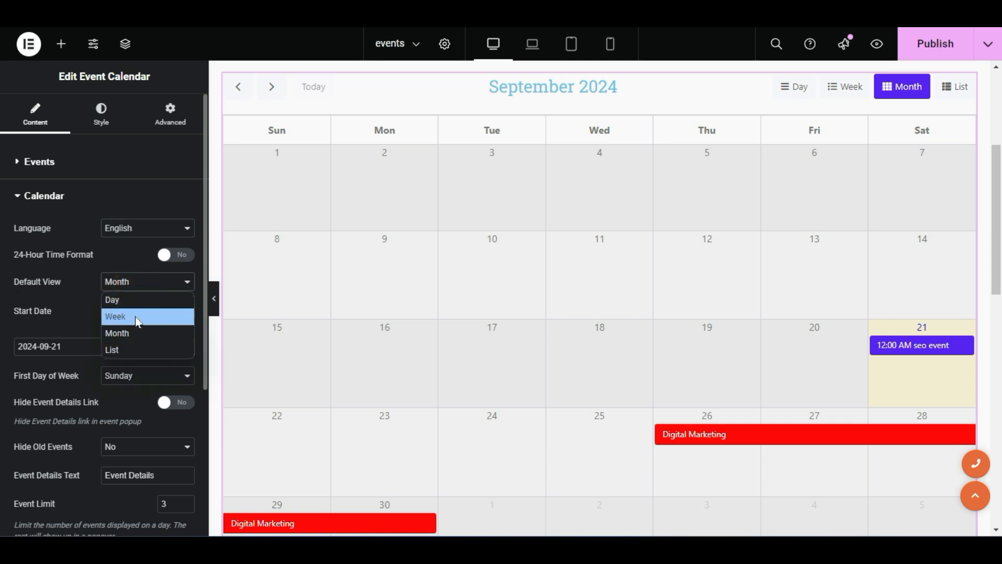
{"action": "left_click", "coordinate": [136, 316]}
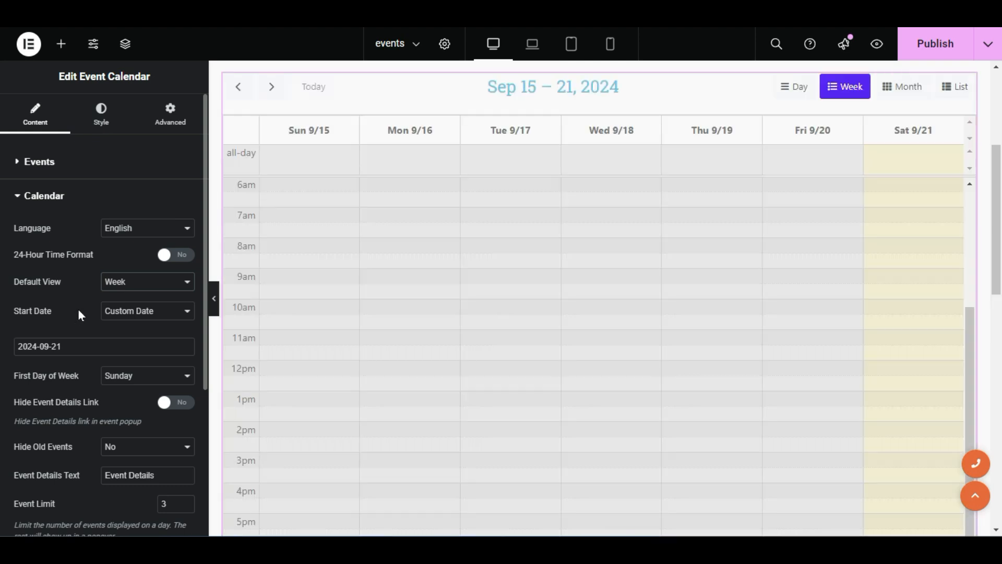
{"action": "left_click", "coordinate": [116, 280]}
{"action": "left_click", "coordinate": [133, 299]}
{"action": "left_click", "coordinate": [119, 281]}
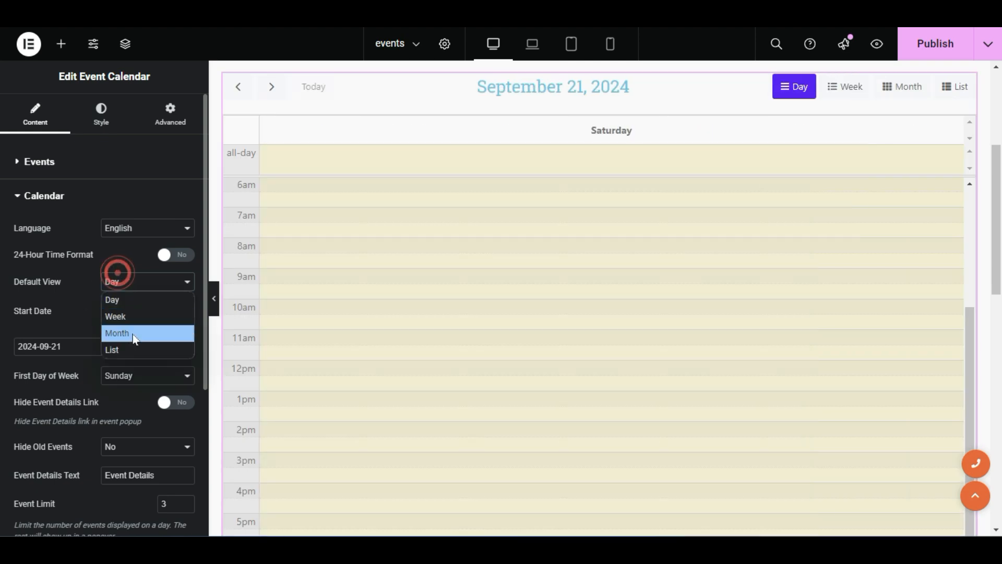
{"action": "left_click", "coordinate": [132, 334]}
{"action": "left_click", "coordinate": [118, 282]}
{"action": "left_click", "coordinate": [124, 348]}
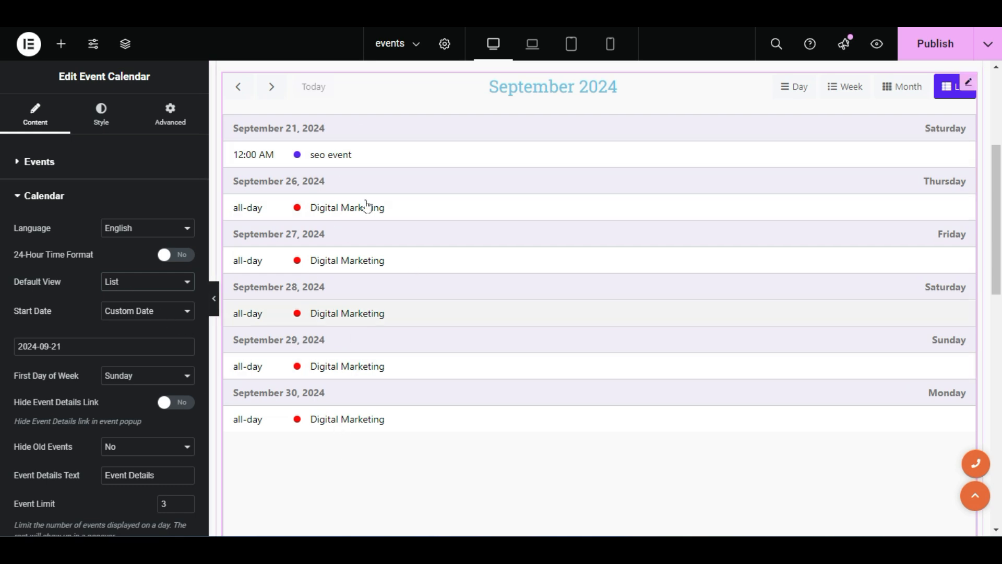
{"action": "left_click", "coordinate": [111, 281]}
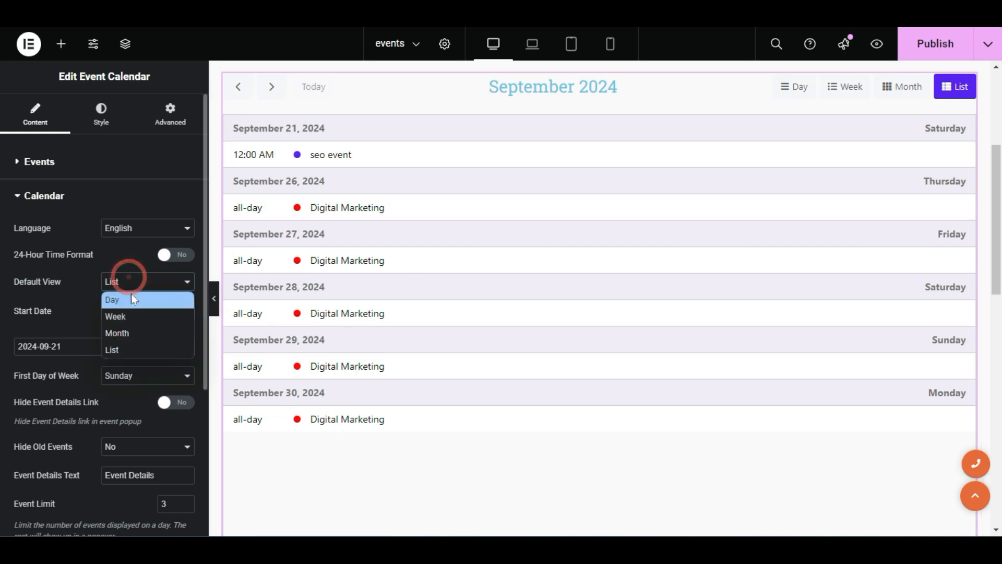
{"action": "left_click", "coordinate": [138, 334]}
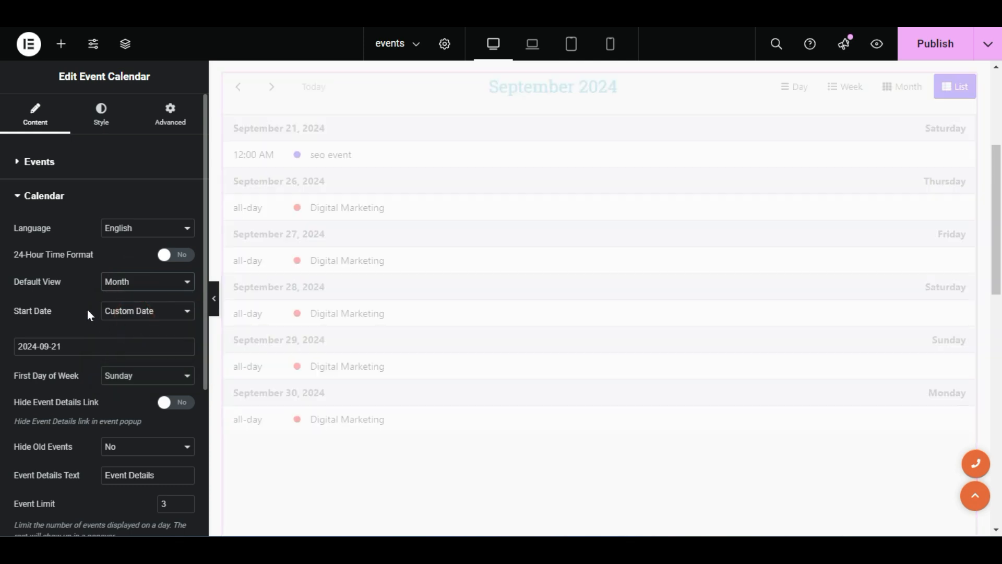
Review the calendar's Start Date and First Day of Week options, keeping Custom Date and Sunday
{"action": "scroll", "coordinate": [70, 302], "scroll_direction": "down", "scroll_amount": 1}
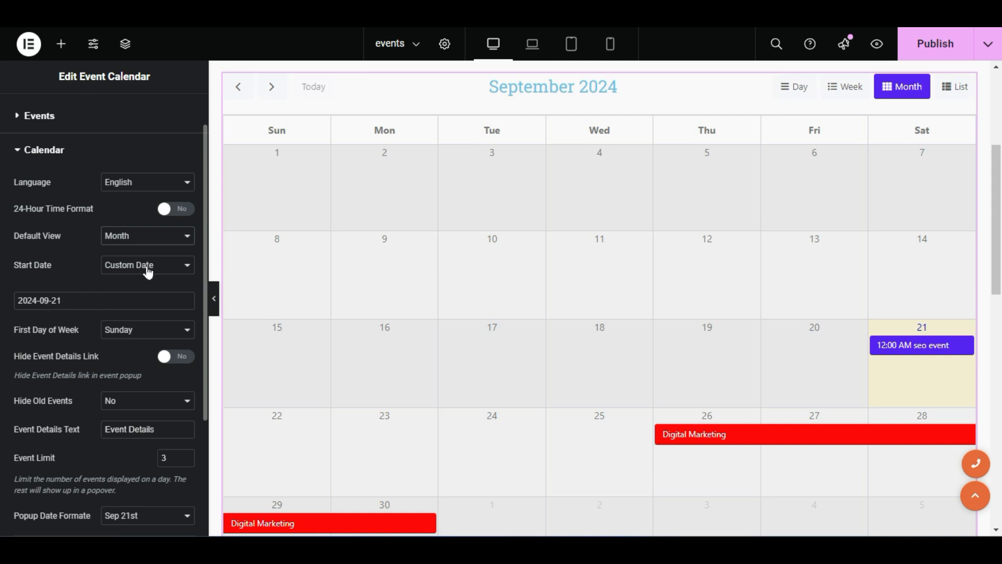
{"action": "left_click", "coordinate": [149, 272]}
{"action": "left_click", "coordinate": [162, 269]}
{"action": "scroll", "coordinate": [36, 342], "scroll_direction": "down", "scroll_amount": 1}
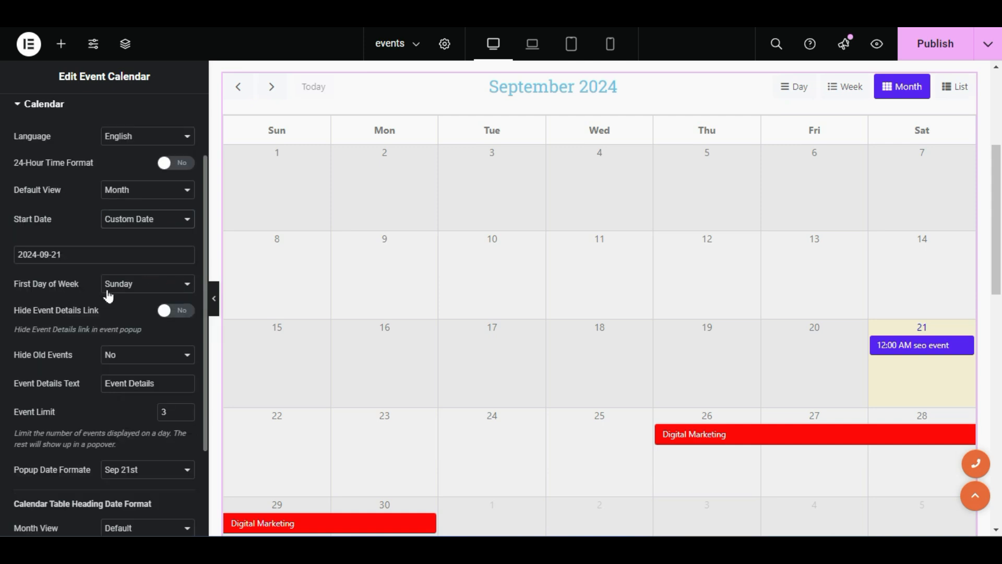
{"action": "left_click", "coordinate": [142, 288]}
{"action": "left_click", "coordinate": [144, 285]}
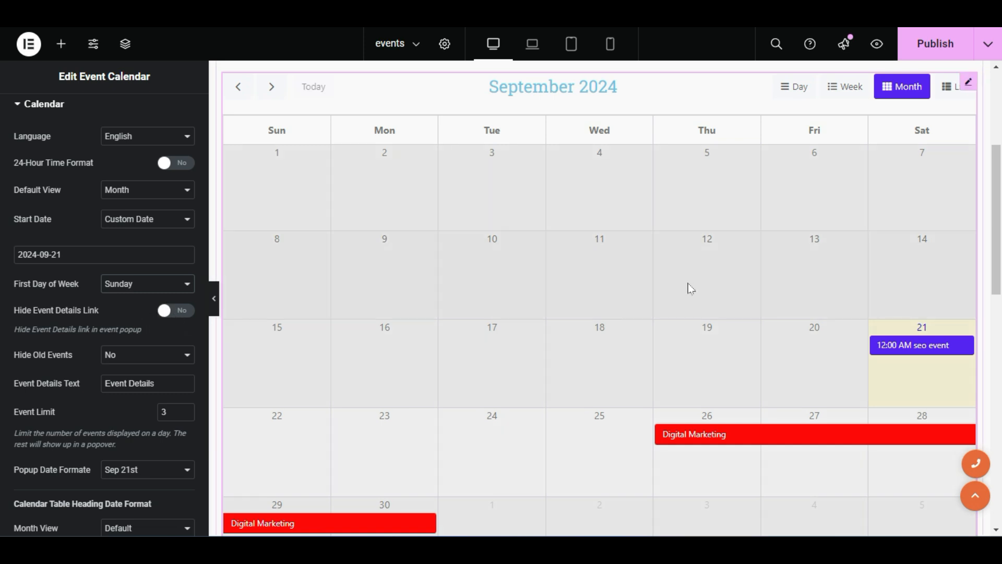
Open the Digital Marketing event's popup from the calendar, examine its dates, description and Event Details link, and close it
{"action": "scroll", "coordinate": [679, 303], "scroll_direction": "down", "scroll_amount": 2}
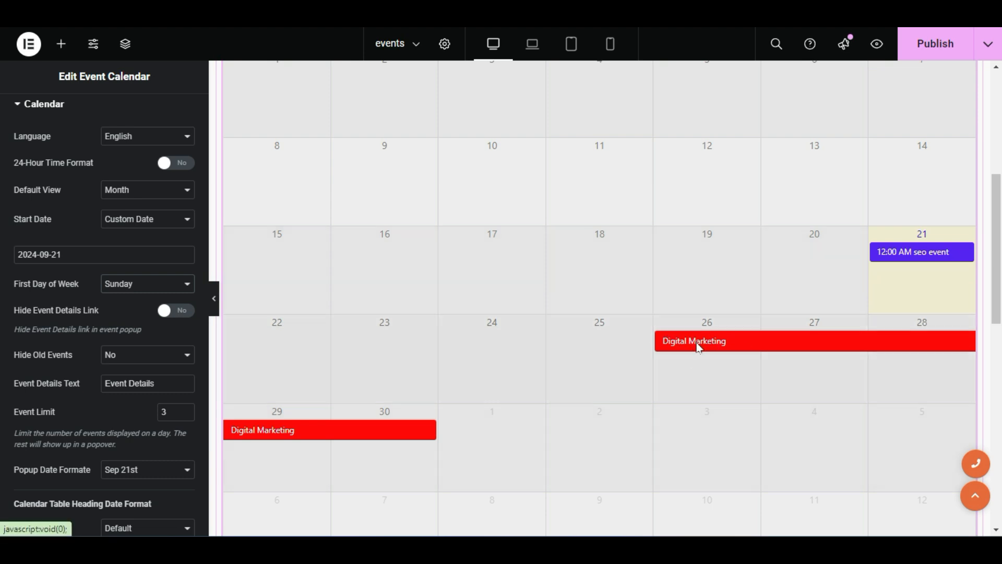
{"action": "left_click", "coordinate": [699, 345]}
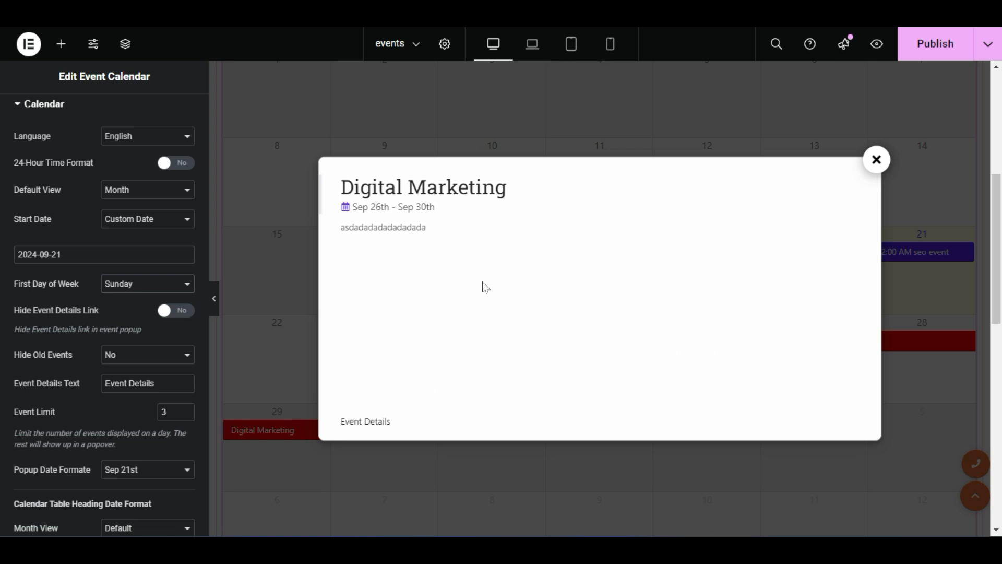
{"action": "left_click", "coordinate": [879, 169]}
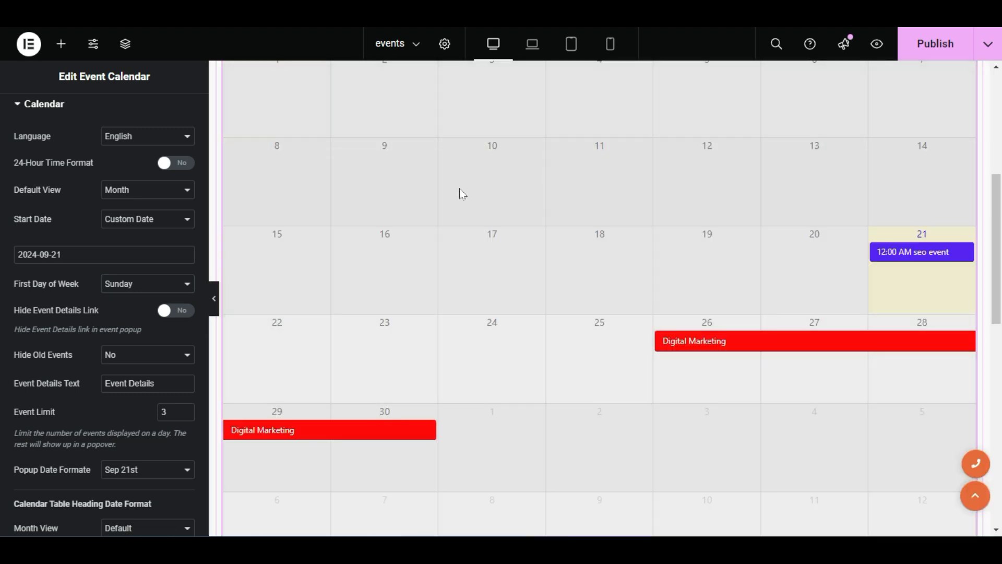
{"action": "scroll", "coordinate": [583, 361], "scroll_direction": "down", "scroll_amount": 1}
{"action": "scroll", "coordinate": [510, 166], "scroll_direction": "up", "scroll_amount": 2}
{"action": "scroll", "coordinate": [689, 288], "scroll_direction": "down", "scroll_amount": 1}
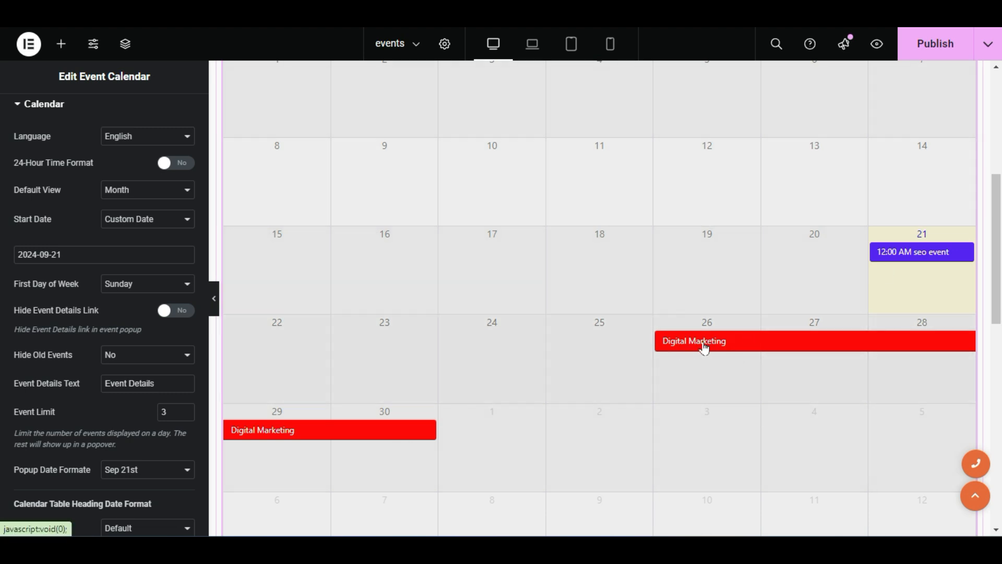
{"action": "left_click", "coordinate": [705, 349]}
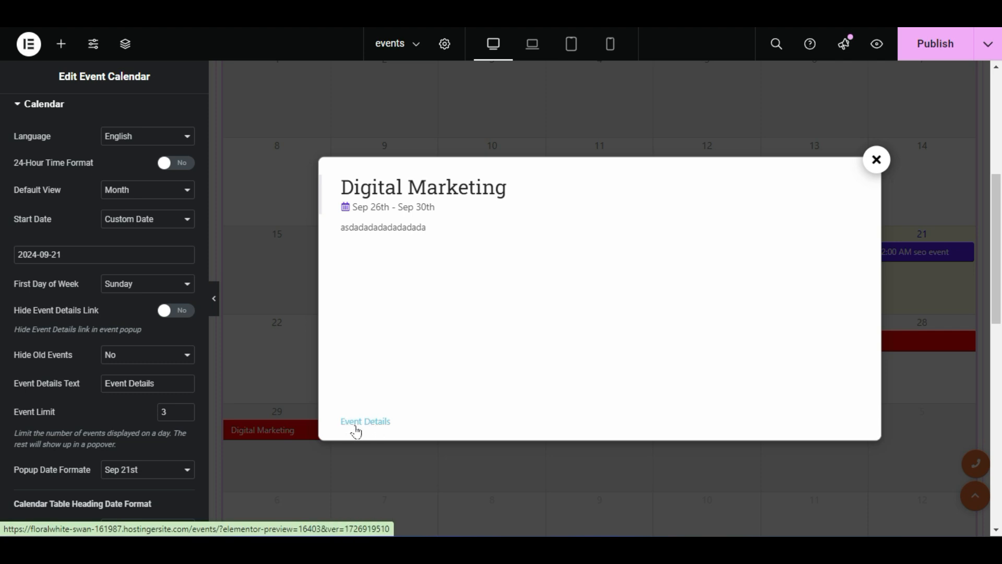
{"action": "left_click", "coordinate": [877, 159]}
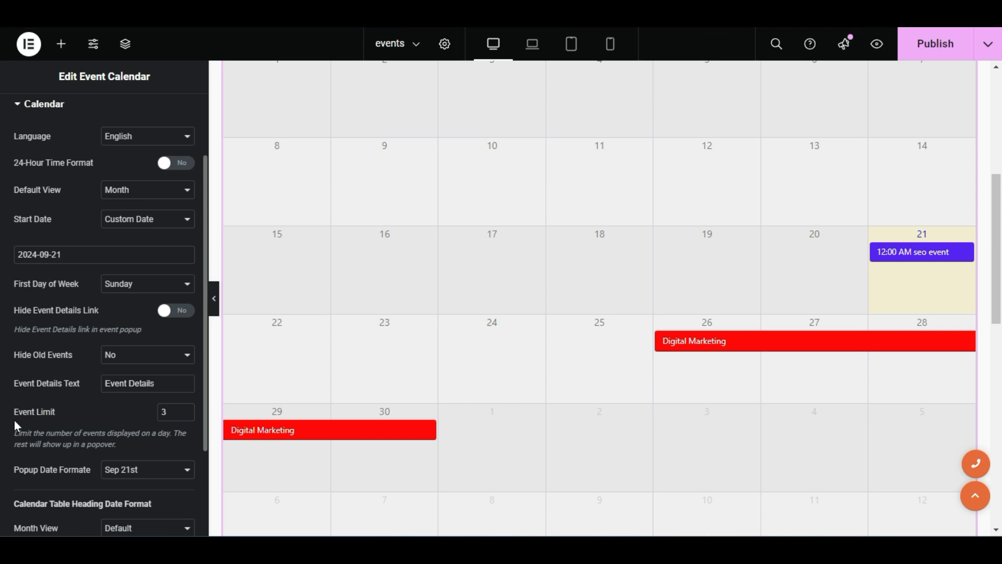
Review the event limit, popup date format and month view heading date format options without changing them
{"action": "scroll", "coordinate": [15, 424], "scroll_direction": "down", "scroll_amount": 2}
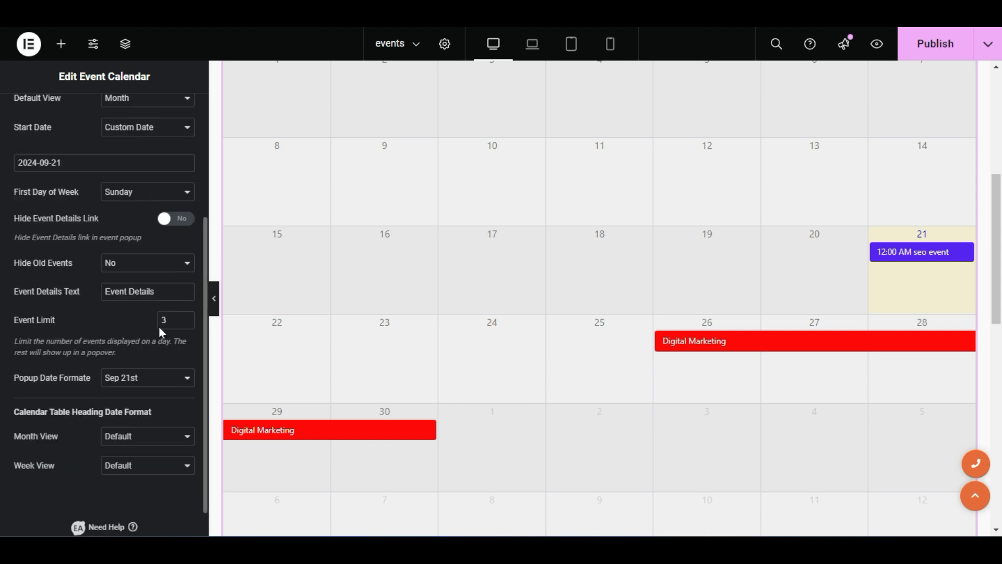
{"action": "scroll", "coordinate": [157, 354], "scroll_direction": "down", "scroll_amount": 1}
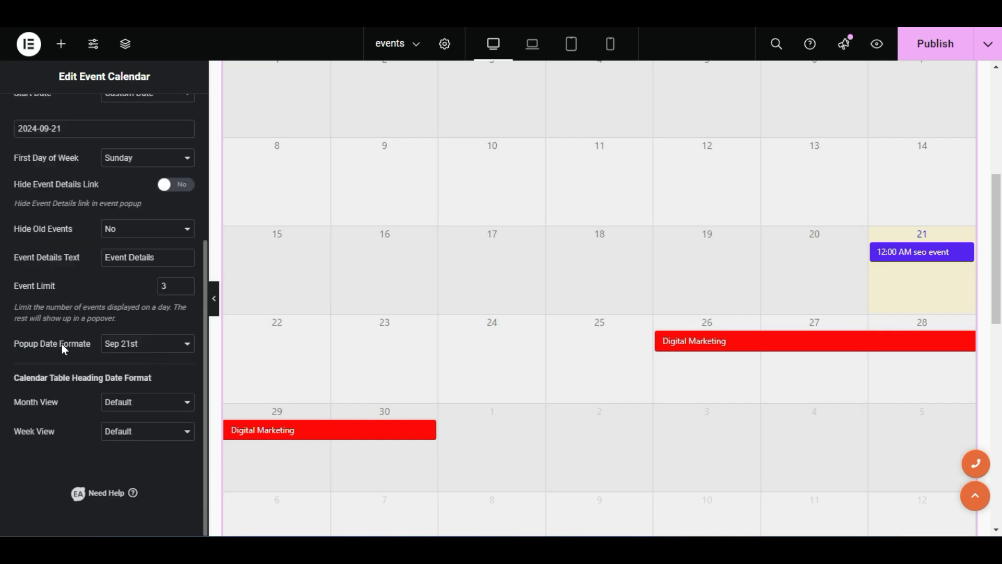
{"action": "left_click", "coordinate": [137, 349]}
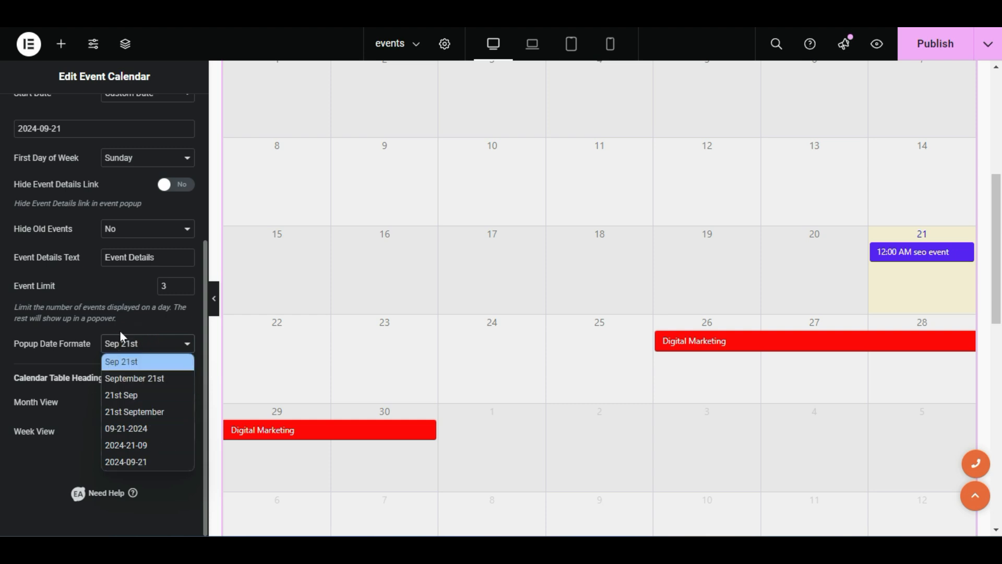
{"action": "left_click", "coordinate": [65, 354]}
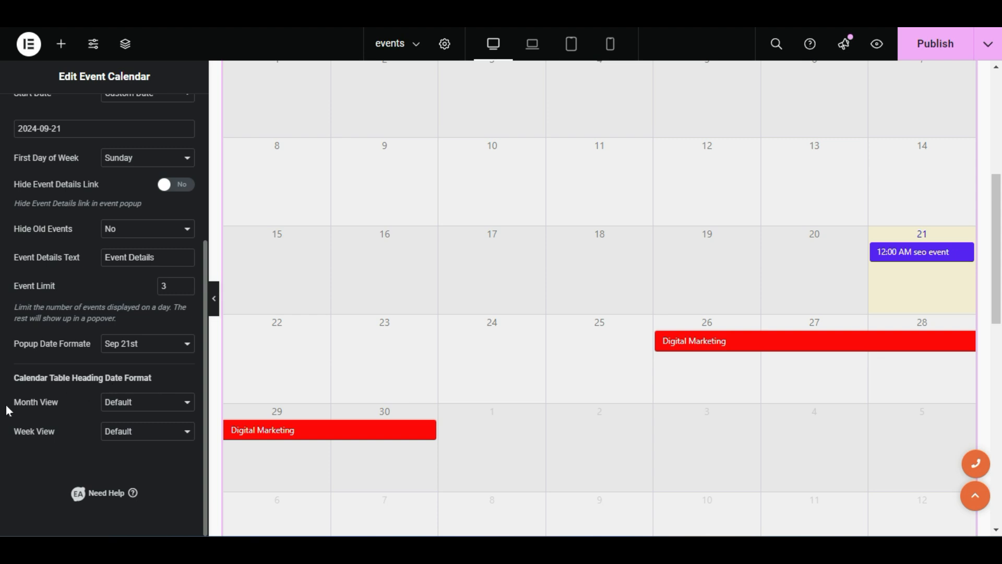
{"action": "left_click", "coordinate": [134, 403]}
{"action": "left_click", "coordinate": [134, 402]}
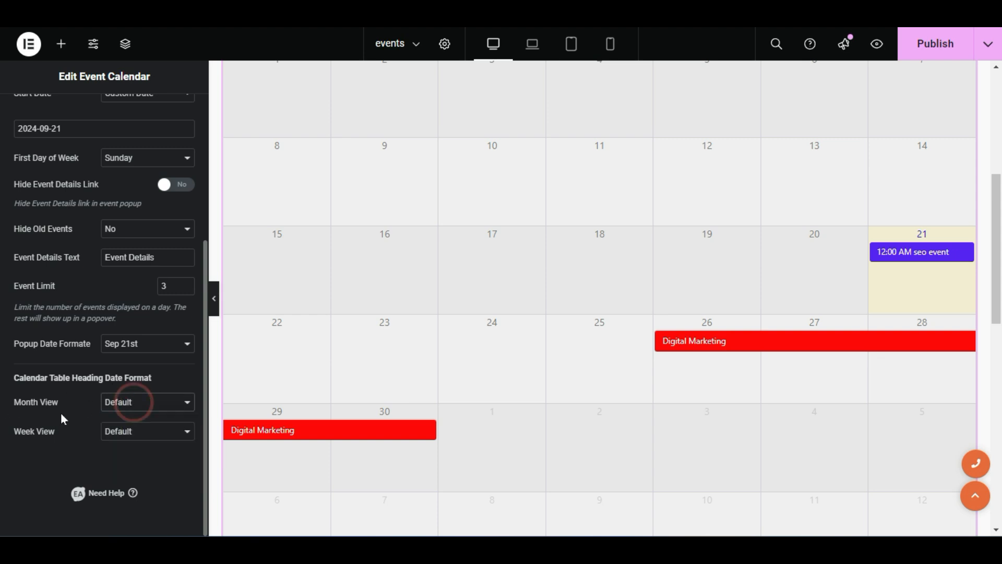
{"action": "scroll", "coordinate": [61, 416], "scroll_direction": "up", "scroll_amount": 5}
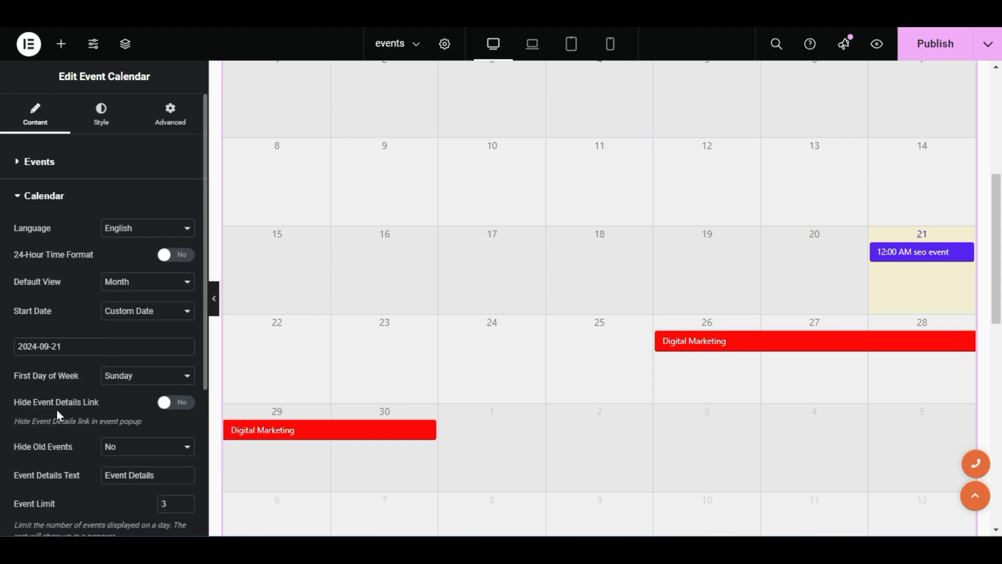
Review the general settings of the Digital Marketing and seo event items and collapse both
{"action": "left_click", "coordinate": [58, 163]}
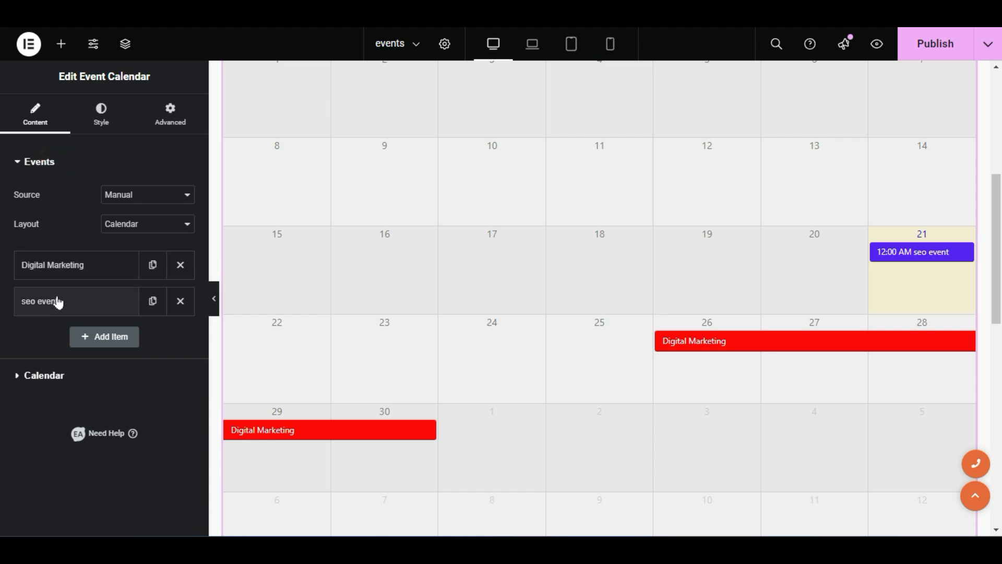
{"action": "left_click", "coordinate": [97, 268]}
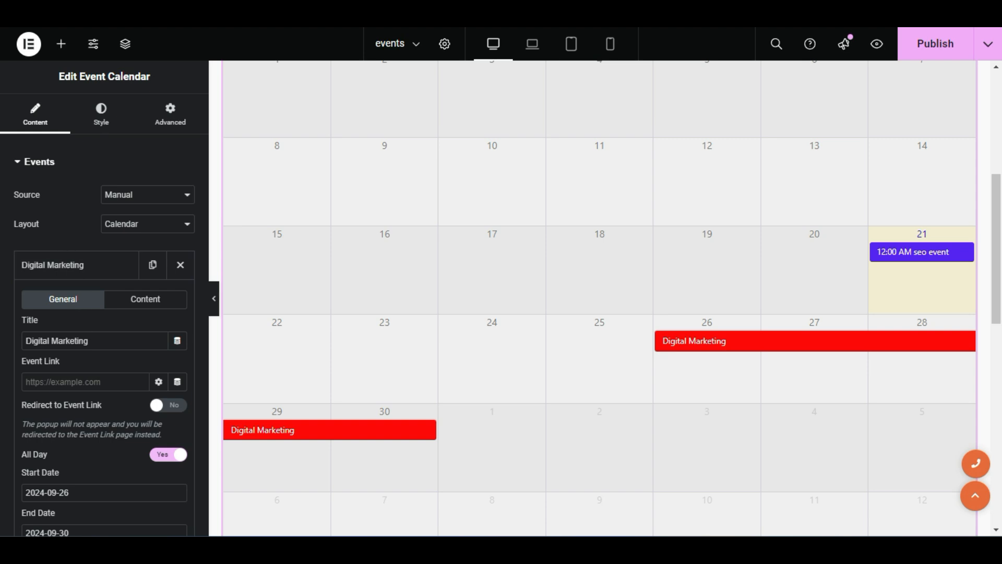
{"action": "scroll", "coordinate": [104, 313], "scroll_direction": "down", "scroll_amount": 1}
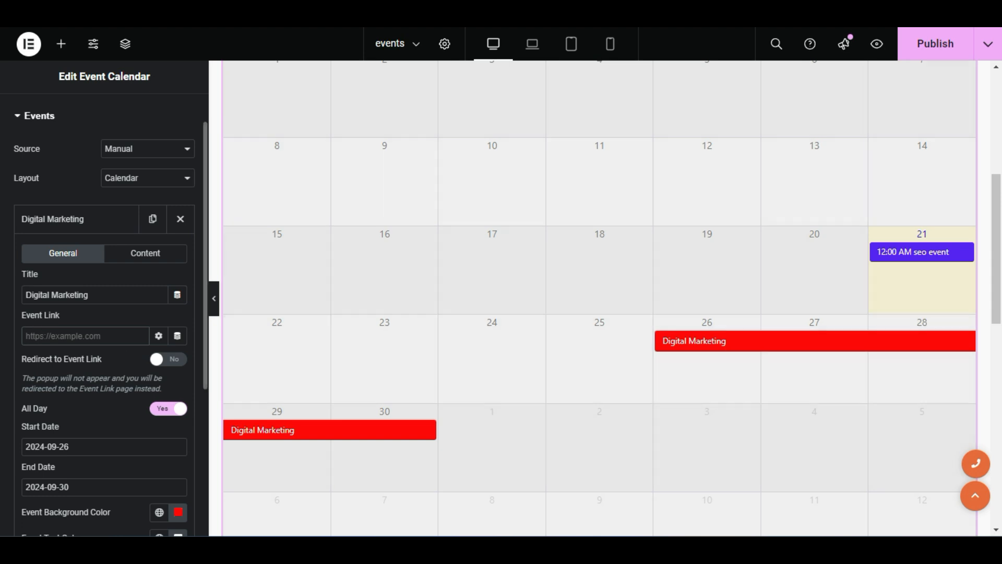
{"action": "left_click", "coordinate": [59, 221]}
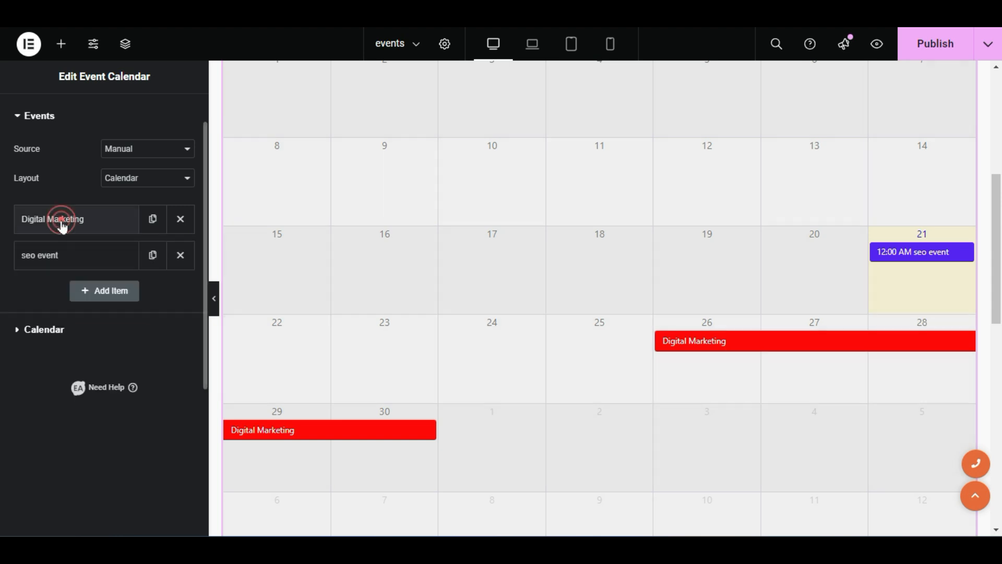
{"action": "left_click", "coordinate": [63, 256]}
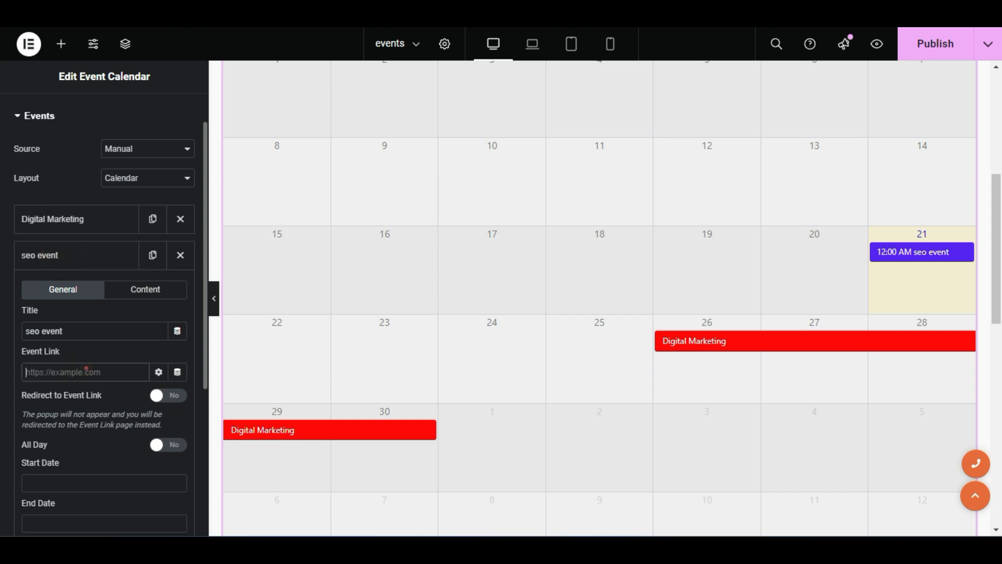
{"action": "left_click", "coordinate": [65, 254]}
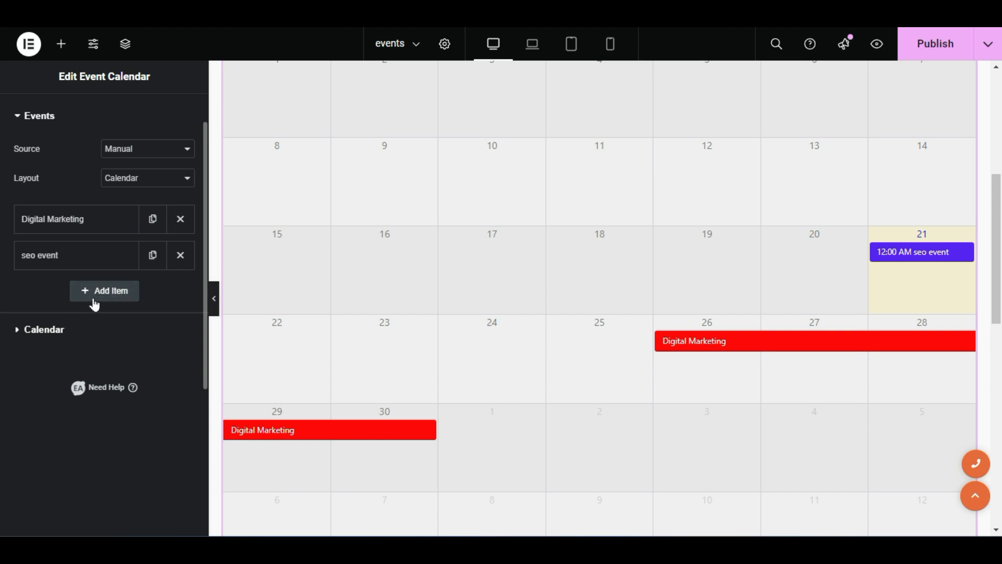
Switch the events source to Google and check the calendar in its Week, Day, Month and List views
{"action": "left_click", "coordinate": [125, 149]}
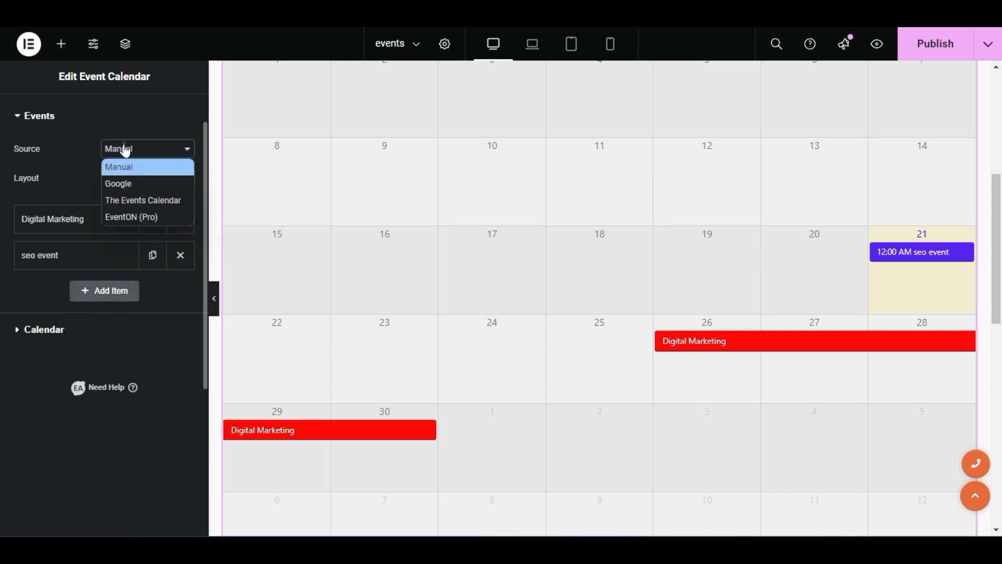
{"action": "left_click", "coordinate": [139, 185]}
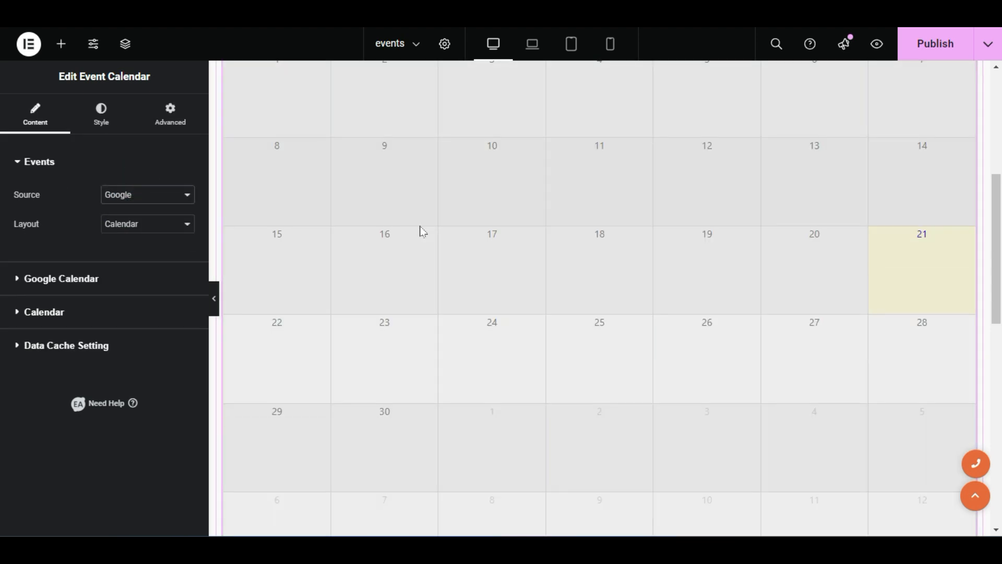
{"action": "scroll", "coordinate": [423, 232], "scroll_direction": "up", "scroll_amount": 3}
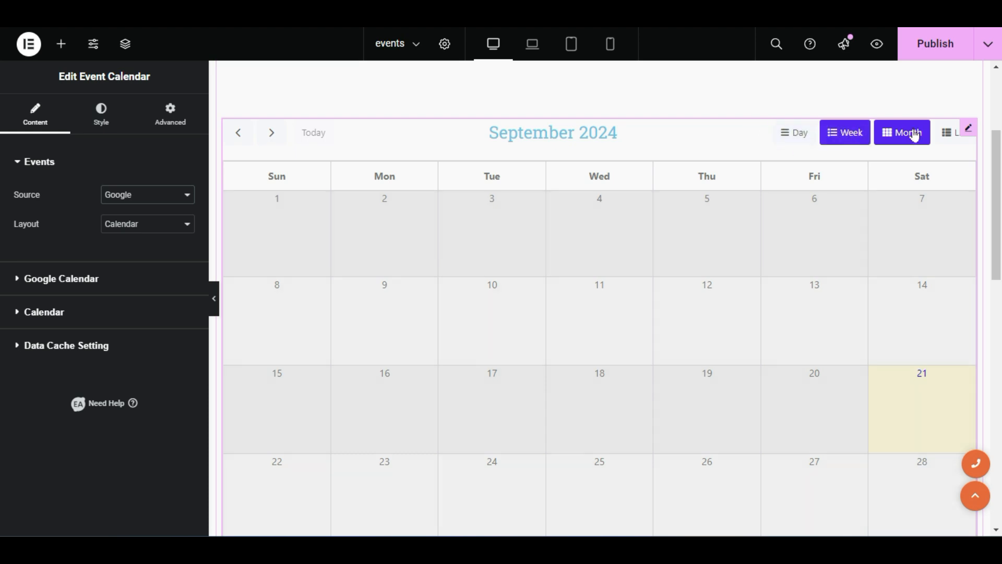
{"action": "left_click", "coordinate": [837, 129]}
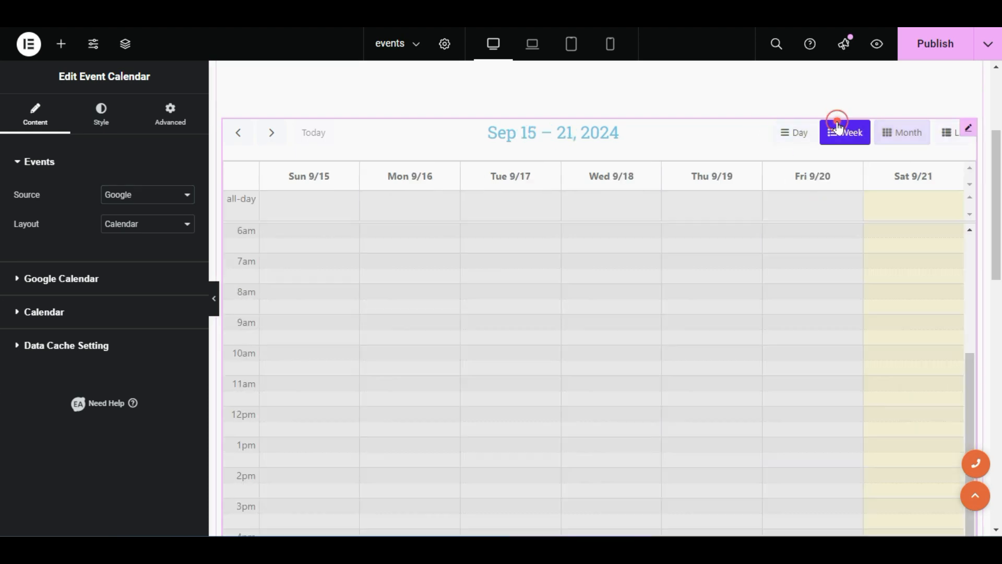
{"action": "left_click", "coordinate": [794, 132]}
{"action": "left_click", "coordinate": [911, 135]}
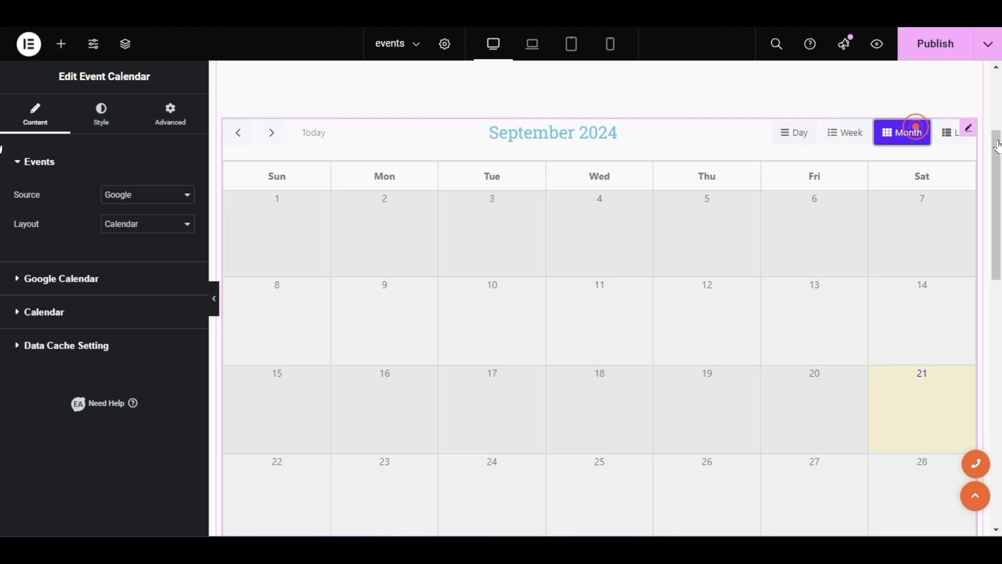
{"action": "left_click", "coordinate": [952, 137]}
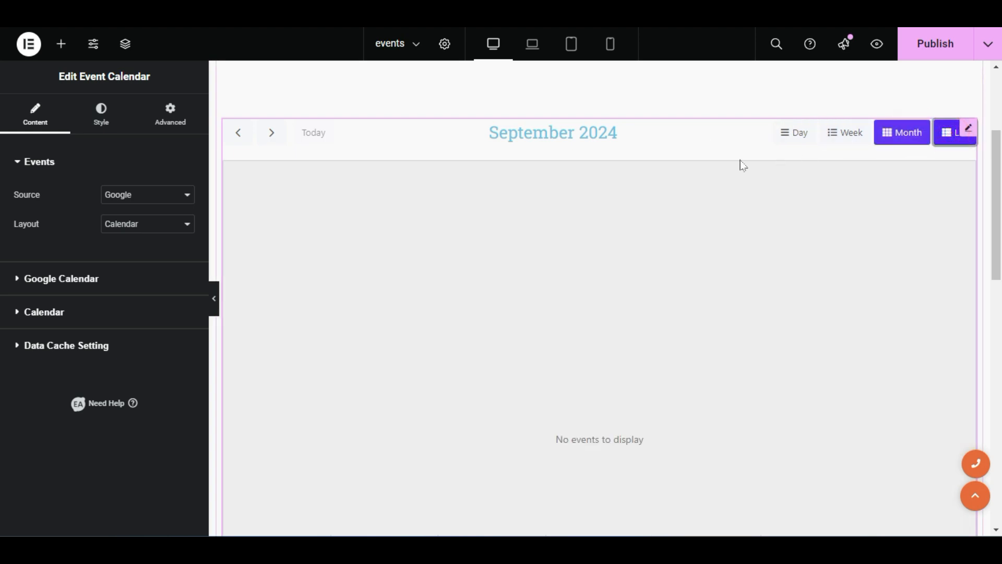
{"action": "left_click", "coordinate": [900, 133]}
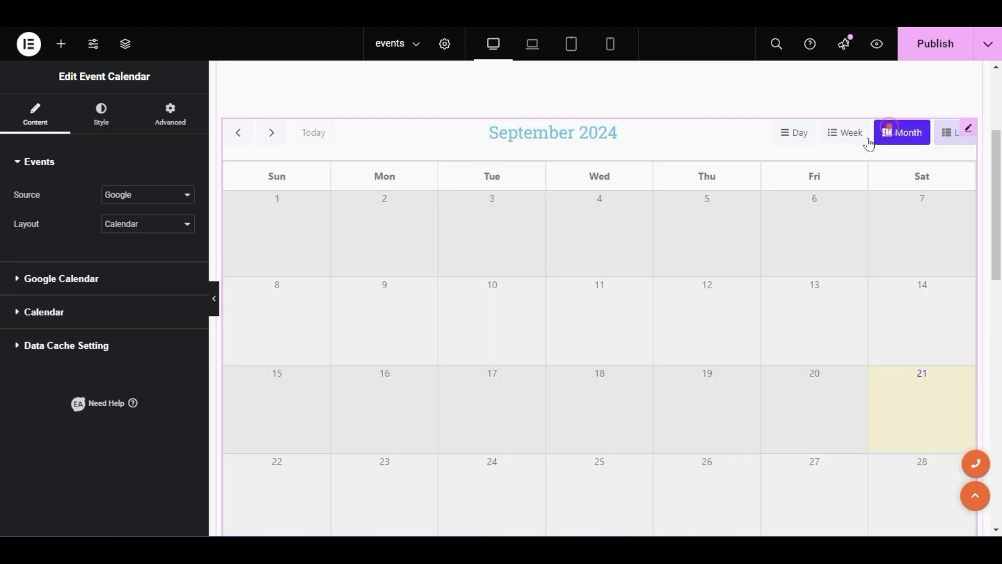
{"action": "scroll", "coordinate": [746, 340], "scroll_direction": "down", "scroll_amount": 5}
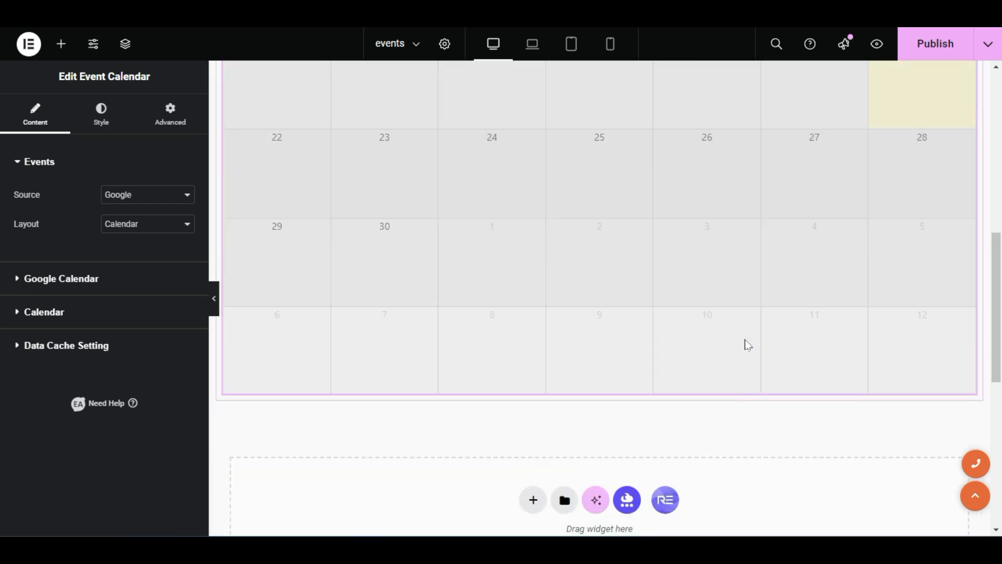
{"action": "scroll", "coordinate": [747, 340], "scroll_direction": "up", "scroll_amount": 7}
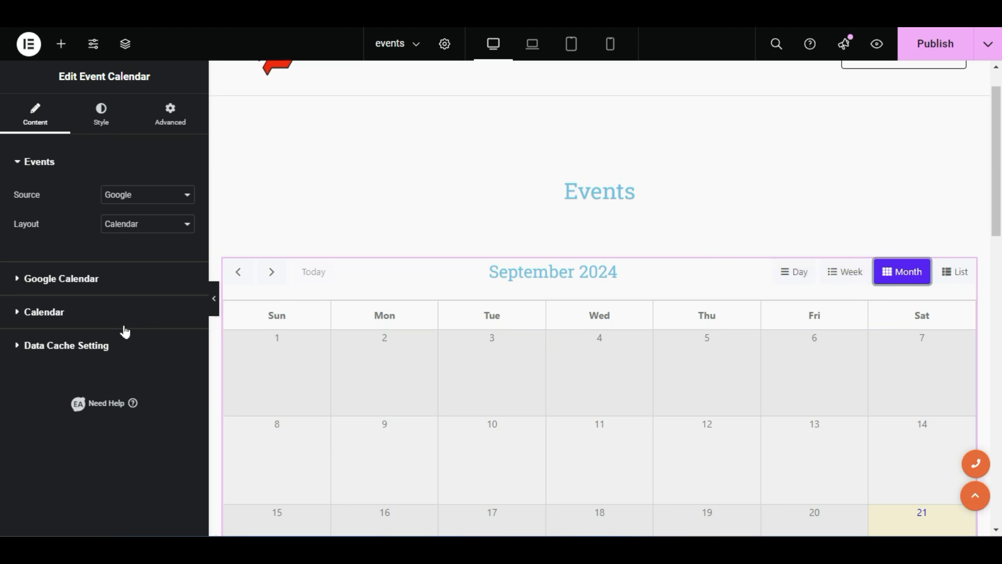
Examine the Google Calendar connection fields, the Calendar options and the data cache time setting
{"action": "left_click", "coordinate": [48, 274]}
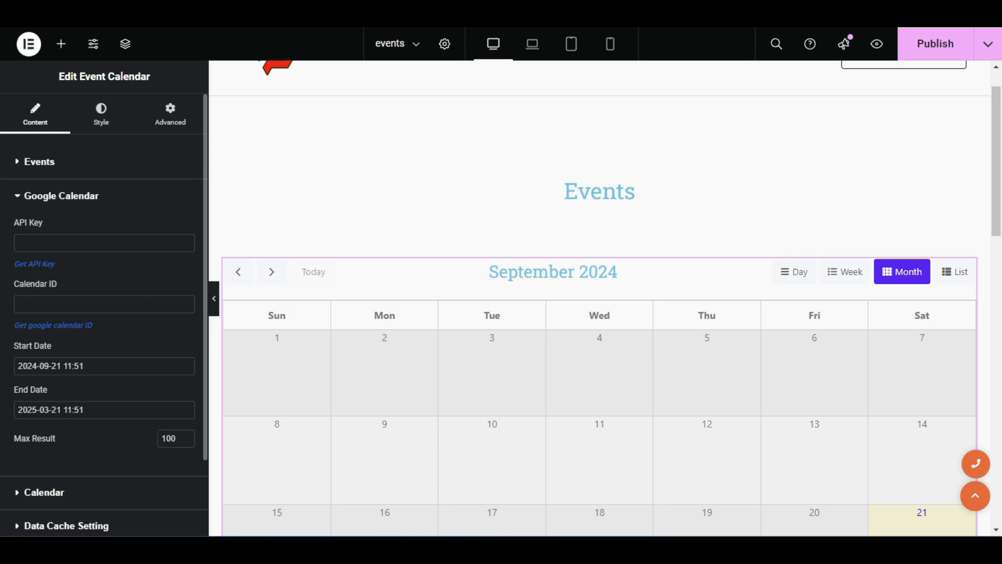
{"action": "scroll", "coordinate": [143, 306], "scroll_direction": "down", "scroll_amount": 2}
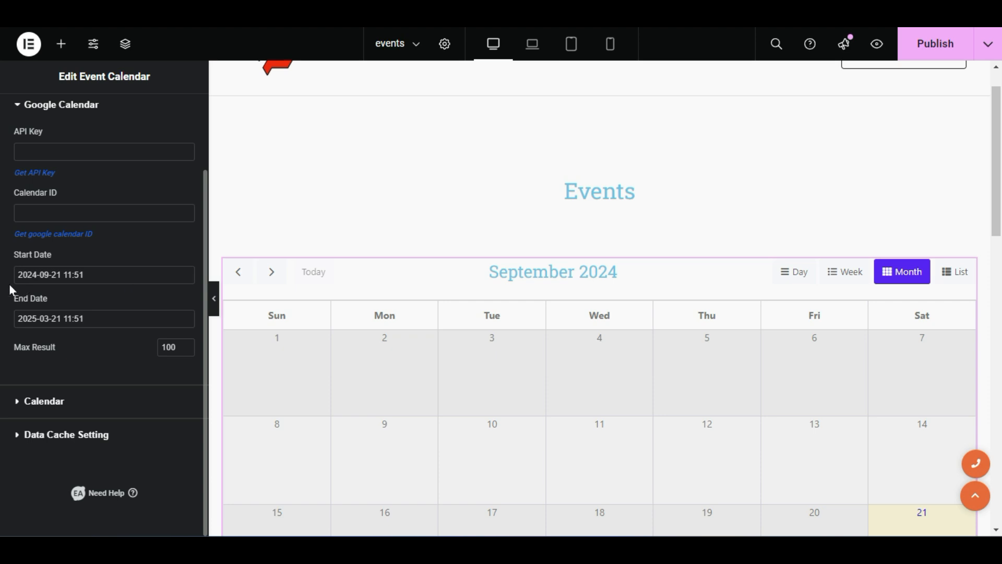
{"action": "left_click", "coordinate": [59, 408]}
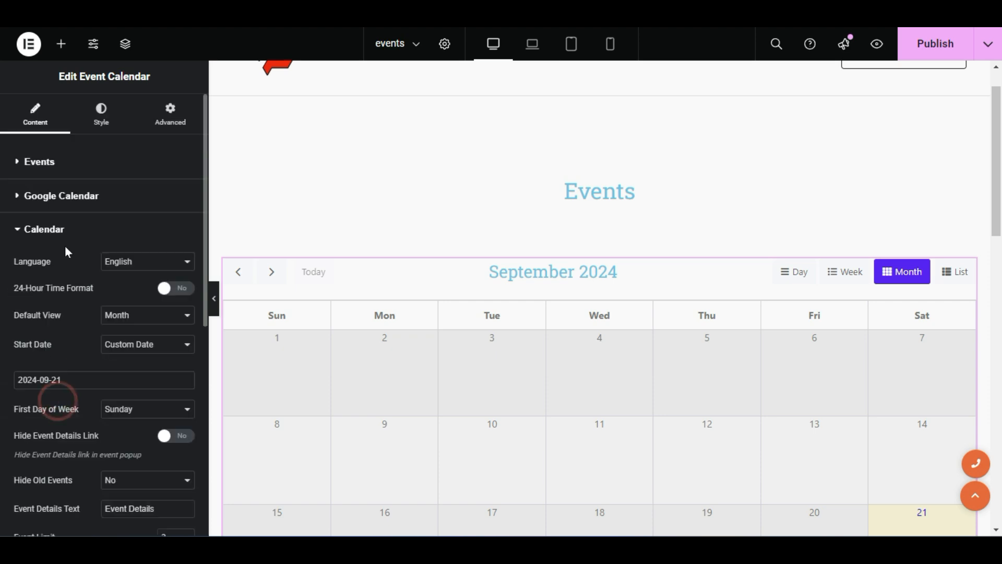
{"action": "left_click", "coordinate": [106, 233]}
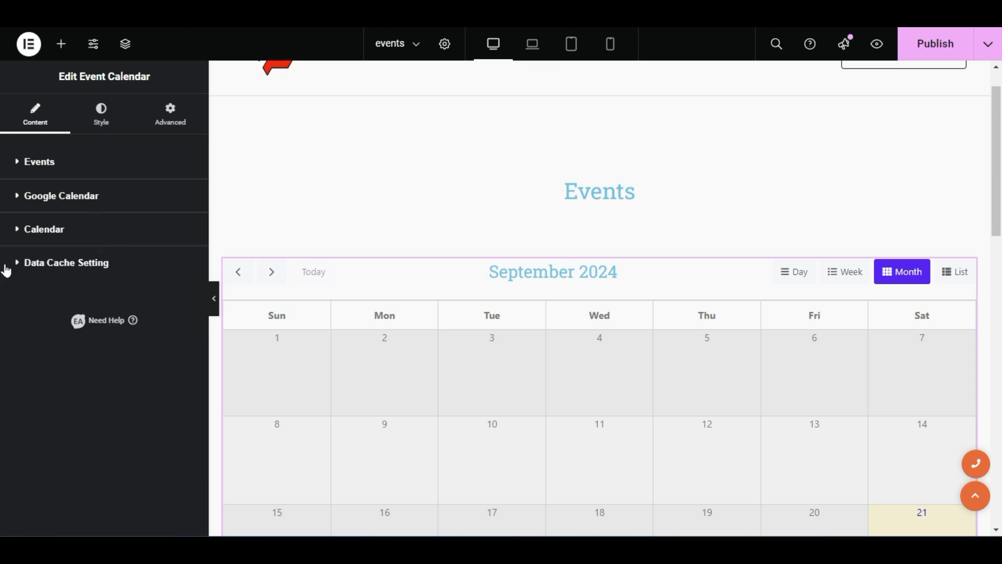
{"action": "left_click", "coordinate": [62, 264]}
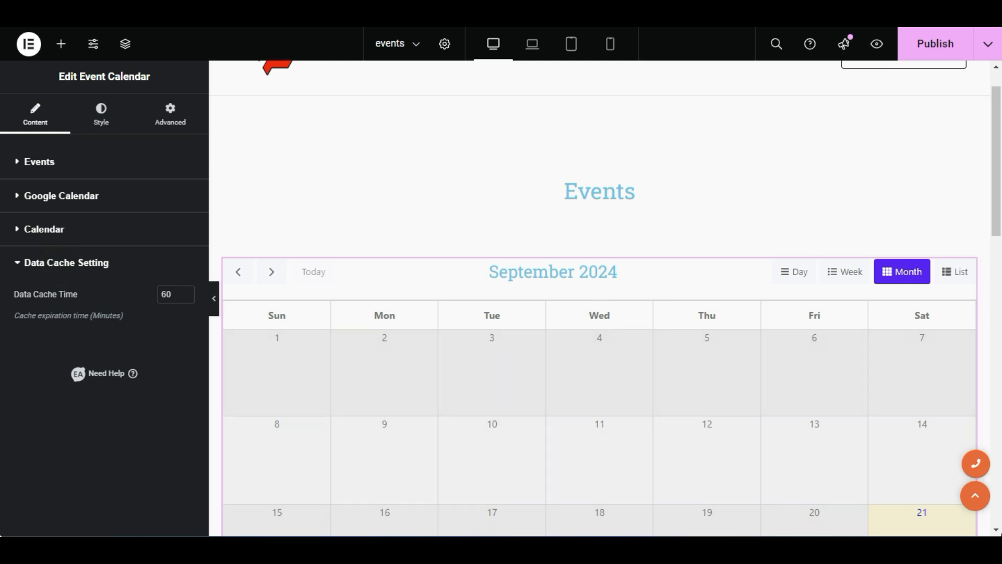
Review the September month grid alongside the data cache time field and its expiration note
{"action": "scroll", "coordinate": [899, 364], "scroll_direction": "down", "scroll_amount": 2}
{"action": "scroll", "coordinate": [820, 404], "scroll_direction": "down", "scroll_amount": 3}
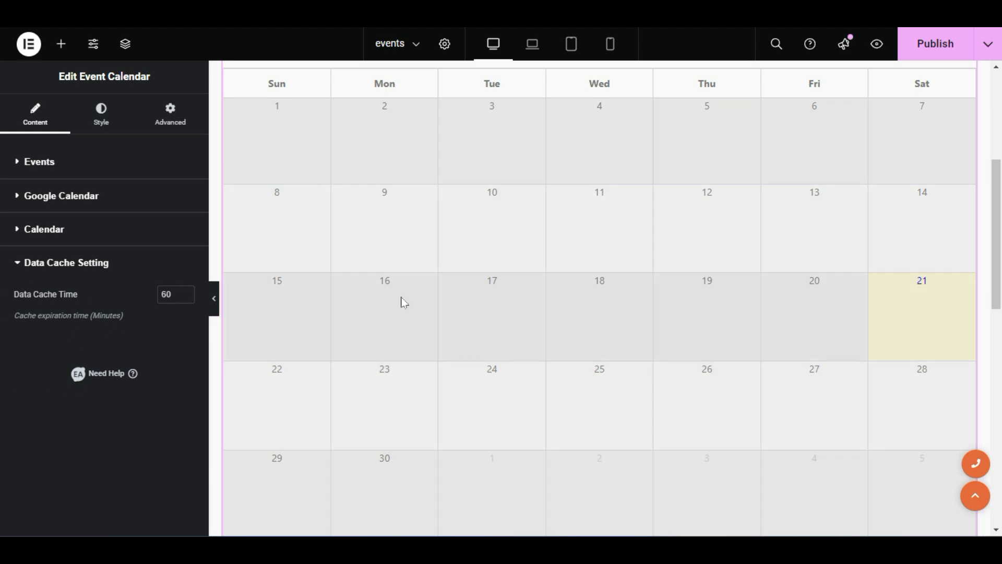
{"action": "scroll", "coordinate": [409, 297], "scroll_direction": "up", "scroll_amount": 6}
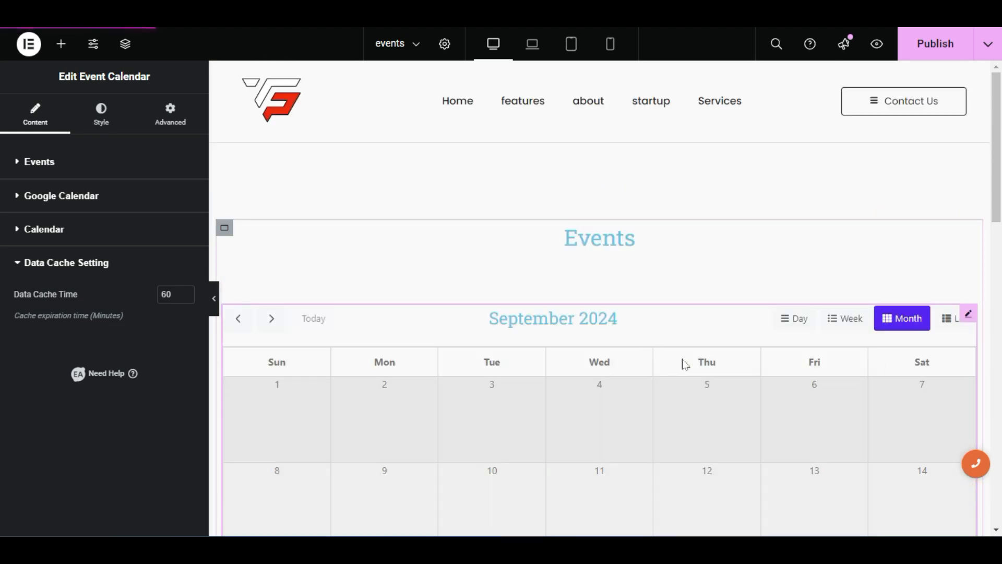
{"action": "scroll", "coordinate": [682, 364], "scroll_direction": "down", "scroll_amount": 2}
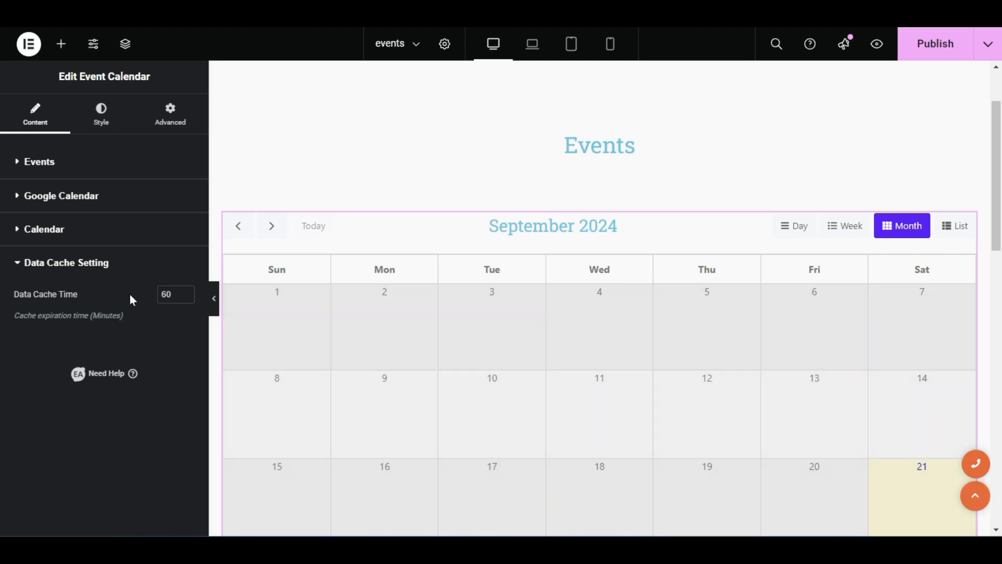
{"action": "left_click_drag", "start_coordinate": [174, 296], "coordinate": [32, 301]}
{"action": "left_click", "coordinate": [142, 312]}
{"action": "left_click_drag", "start_coordinate": [174, 295], "coordinate": [34, 291]}
{"action": "left_click", "coordinate": [160, 326]}
{"action": "scroll", "coordinate": [480, 346], "scroll_direction": "down", "scroll_amount": 3}
{"action": "scroll", "coordinate": [485, 345], "scroll_direction": "up", "scroll_amount": 3}
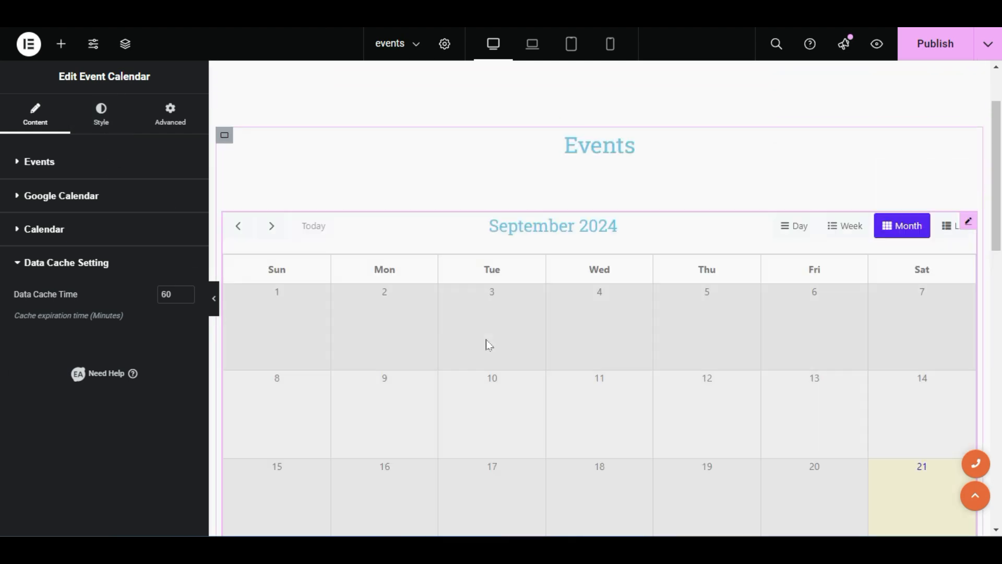
{"action": "scroll", "coordinate": [487, 340], "scroll_direction": "down", "scroll_amount": 2}
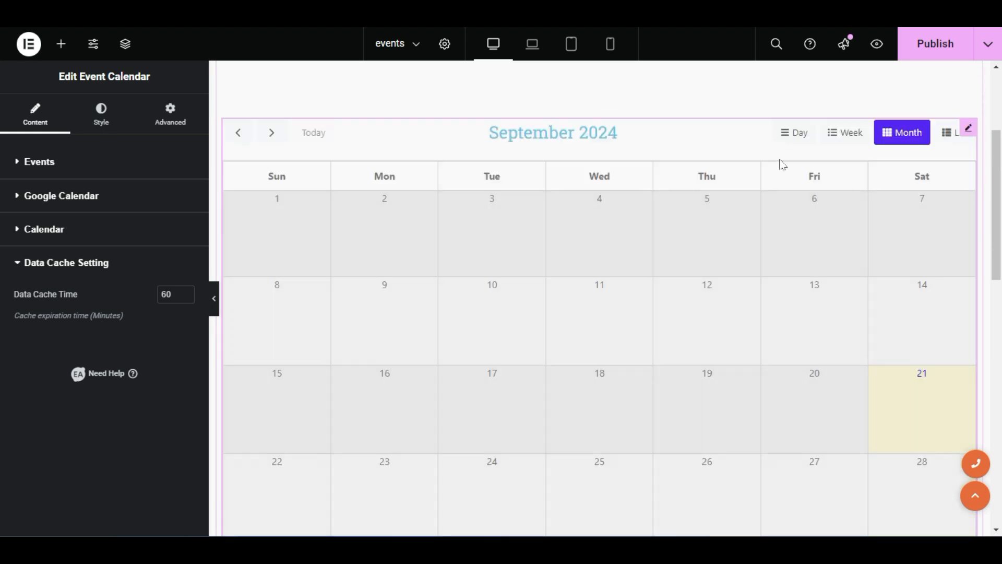
Open the Event Calendar's style settings and set the calendar background color to black, #000000
{"action": "left_click", "coordinate": [95, 114]}
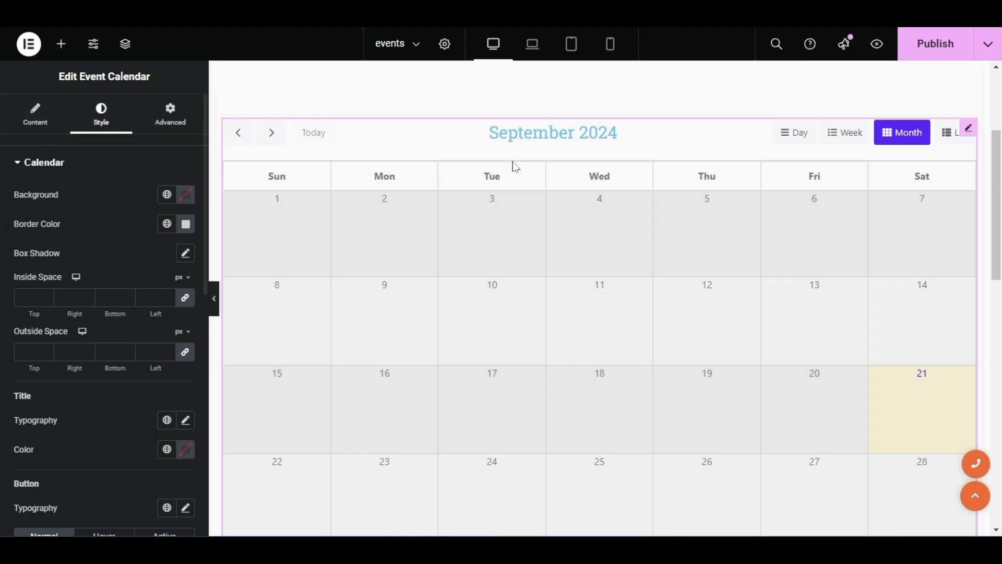
{"action": "scroll", "coordinate": [548, 278], "scroll_direction": "up", "scroll_amount": 3}
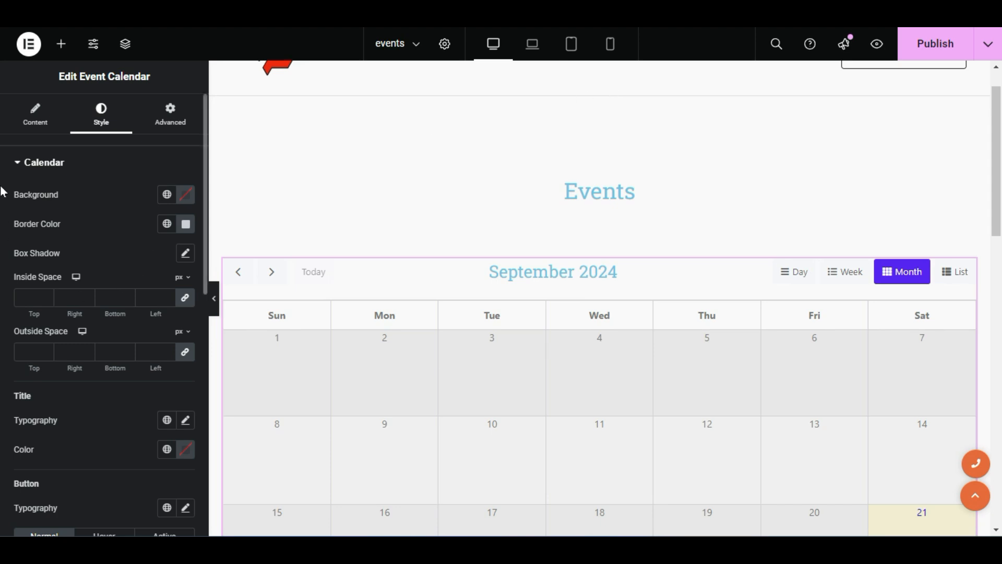
{"action": "left_click", "coordinate": [183, 196]}
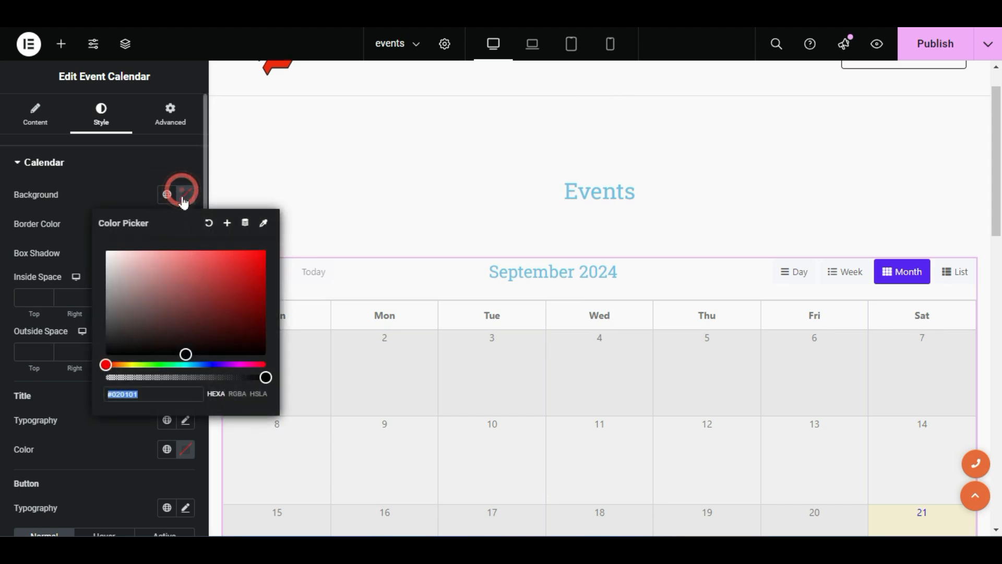
{"action": "left_click", "coordinate": [168, 295]}
{"action": "left_click_drag", "start_coordinate": [141, 320], "coordinate": [105, 355]}
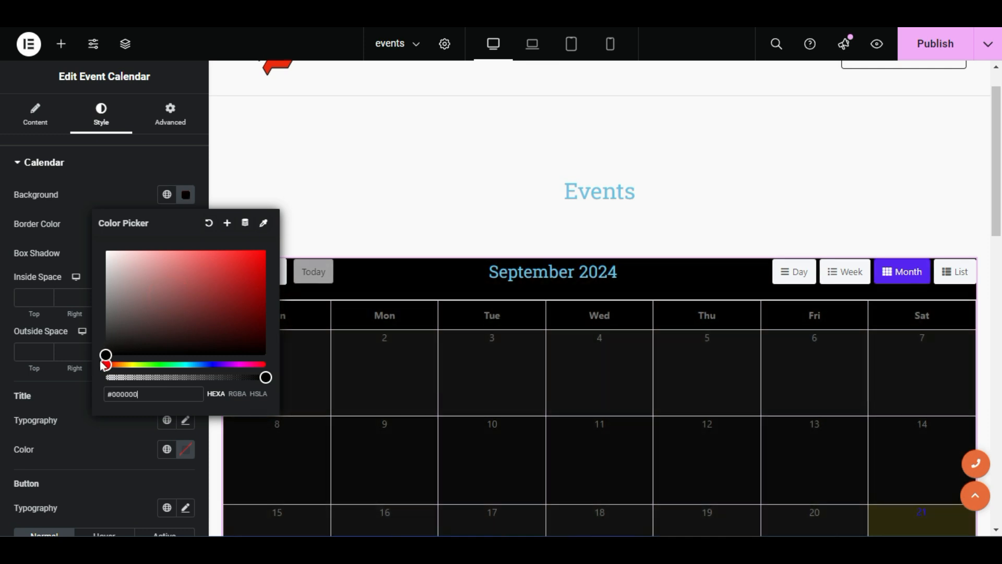
{"action": "scroll", "coordinate": [496, 232], "scroll_direction": "down", "scroll_amount": 4}
{"action": "scroll", "coordinate": [718, 316], "scroll_direction": "down", "scroll_amount": 2}
{"action": "scroll", "coordinate": [719, 316], "scroll_direction": "up", "scroll_amount": 3}
{"action": "mouse_move", "coordinate": [134, 325]}
{"action": "left_mouse_down"}
{"action": "mouse_move", "coordinate": [157, 324]}
{"action": "mouse_move", "coordinate": [265, 256]}
{"action": "mouse_move", "coordinate": [219, 336]}
{"action": "mouse_move", "coordinate": [94, 371]}
{"action": "mouse_move", "coordinate": [102, 334]}
{"action": "mouse_move", "coordinate": [84, 360]}
{"action": "left_mouse_up"}
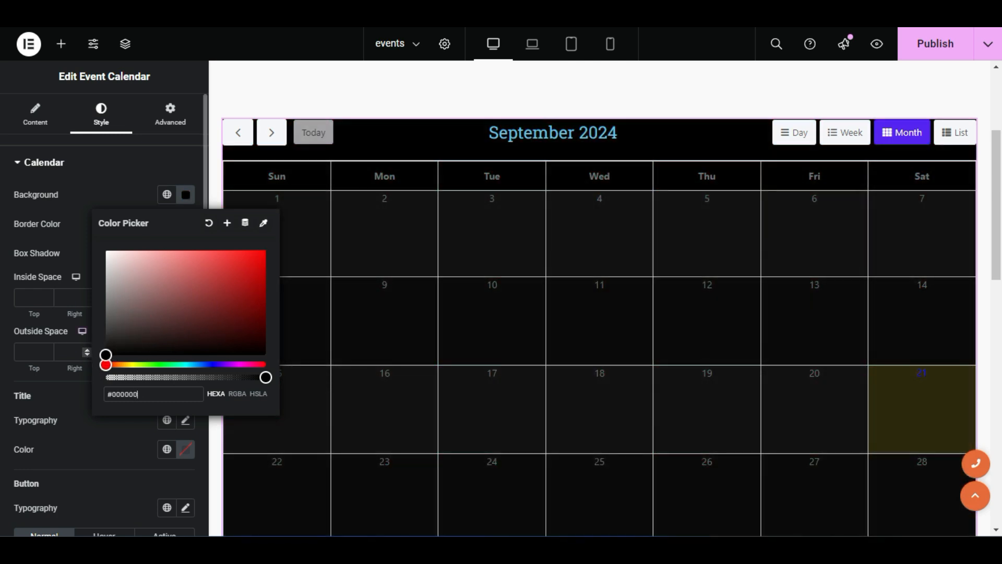
Inspect the black calendar in its Week view and return it to the Month view
{"action": "scroll", "coordinate": [516, 334], "scroll_direction": "down", "scroll_amount": 4}
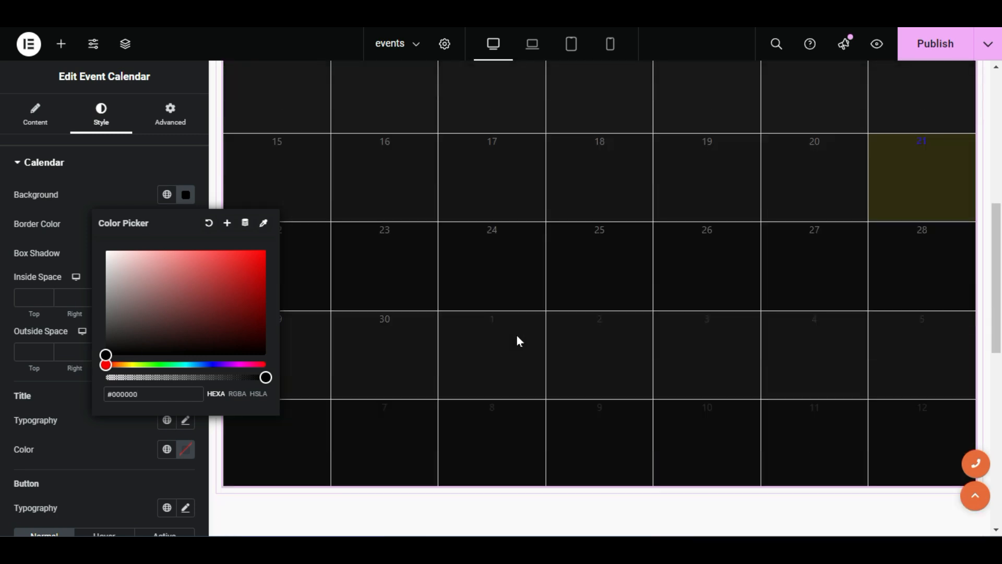
{"action": "scroll", "coordinate": [773, 293], "scroll_direction": "up", "scroll_amount": 3}
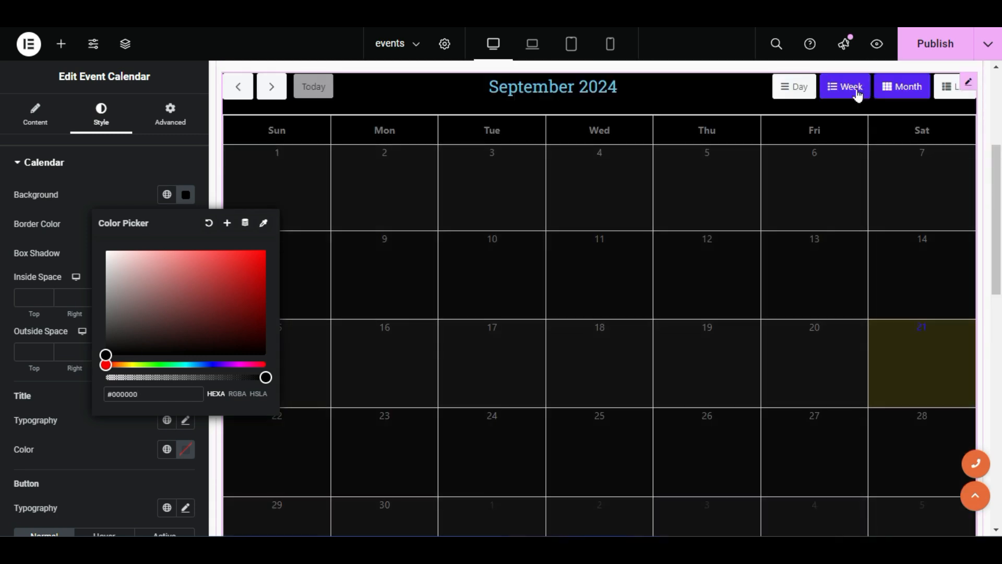
{"action": "left_click", "coordinate": [846, 89]}
{"action": "left_click", "coordinate": [794, 94]}
{"action": "left_click", "coordinate": [856, 92]}
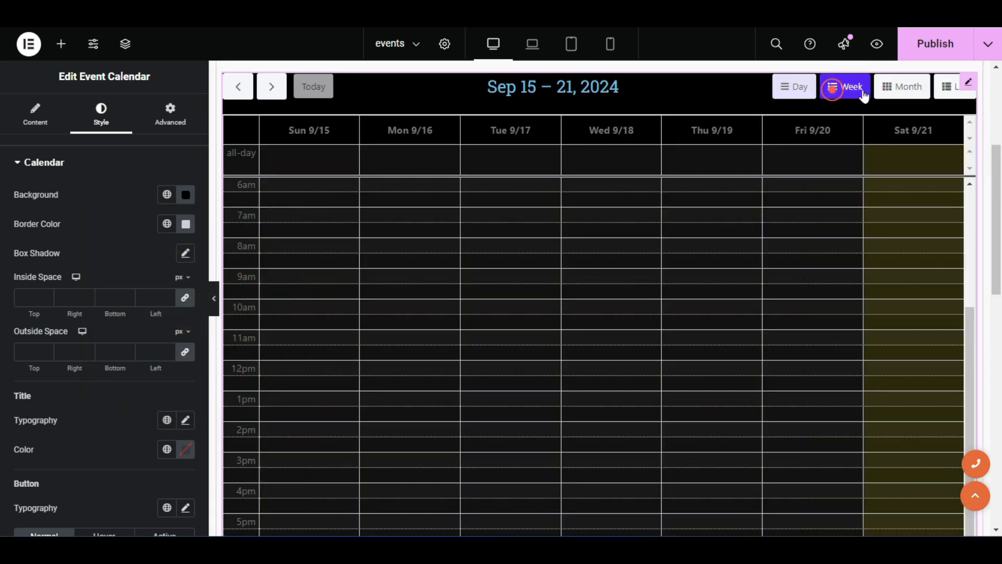
{"action": "left_click", "coordinate": [884, 95]}
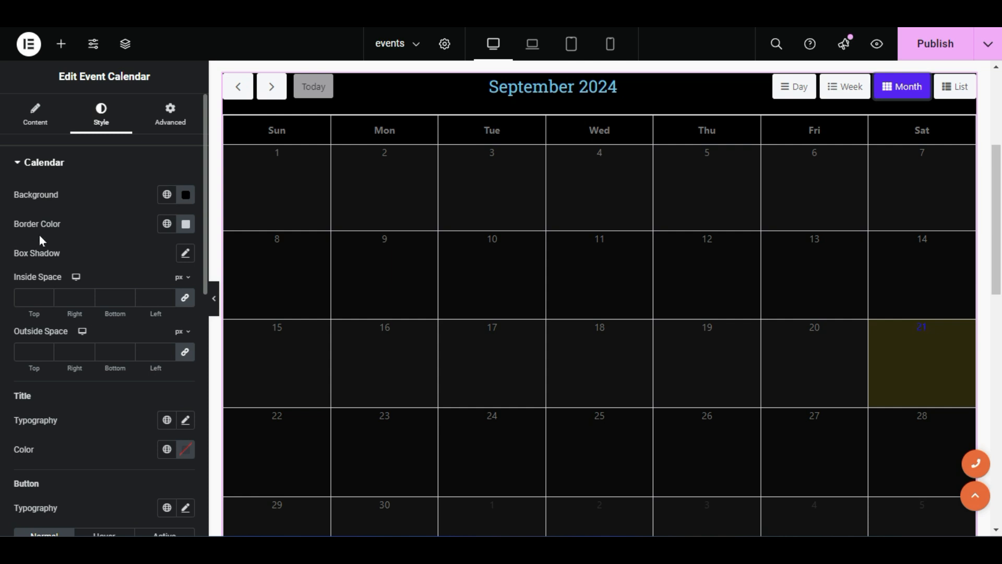
Set the calendar's border color to red, #EC1A1A, and check the grid lines in the Month view
{"action": "left_click", "coordinate": [186, 224]}
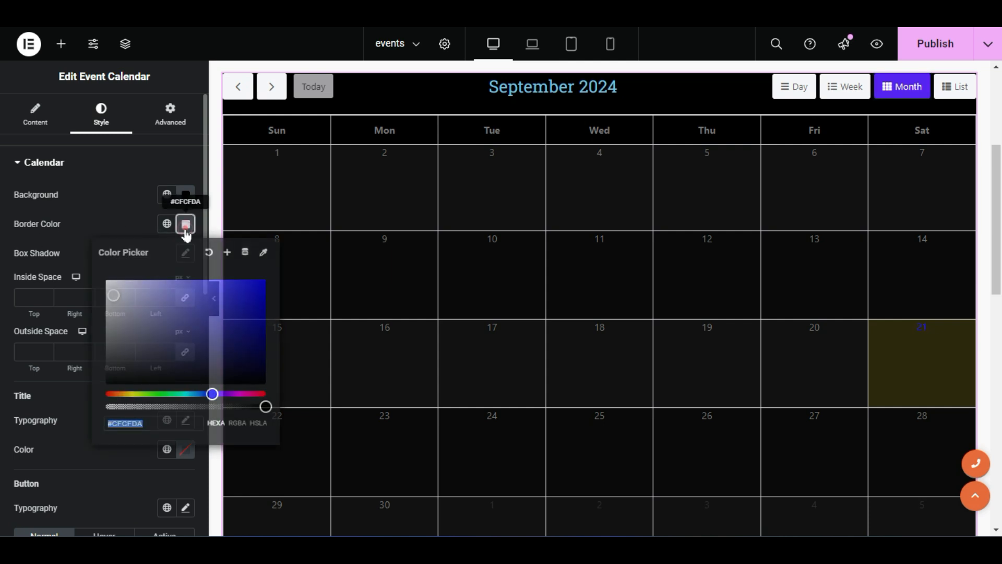
{"action": "mouse_move", "coordinate": [232, 315]}
{"action": "left_mouse_down"}
{"action": "mouse_move", "coordinate": [256, 288]}
{"action": "mouse_move", "coordinate": [232, 337]}
{"action": "left_mouse_up"}
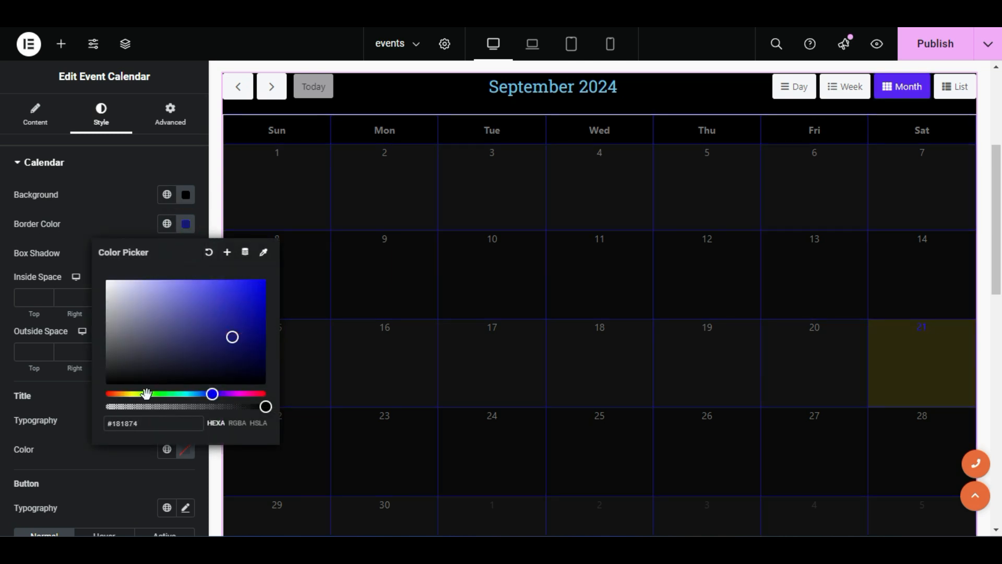
{"action": "left_click_drag", "start_coordinate": [126, 395], "coordinate": [106, 394]}
{"action": "left_click_drag", "start_coordinate": [222, 316], "coordinate": [248, 288]}
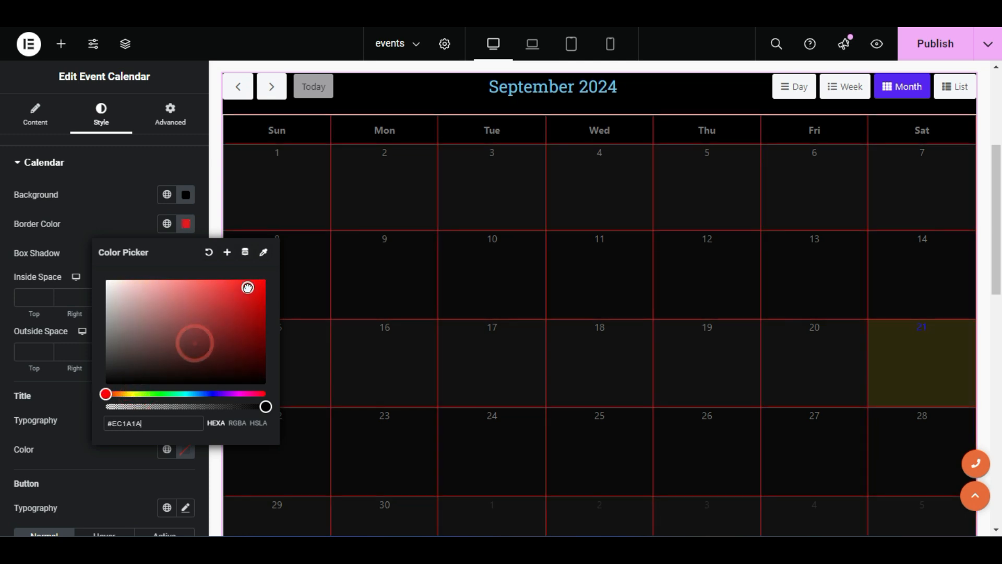
{"action": "left_click", "coordinate": [99, 189]}
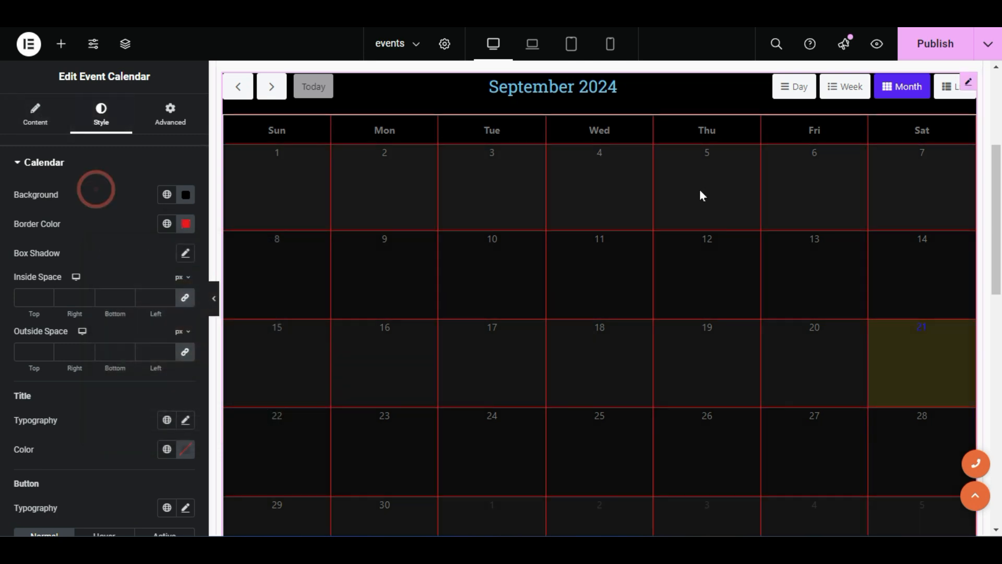
{"action": "scroll", "coordinate": [801, 237], "scroll_direction": "down", "scroll_amount": 3}
{"action": "scroll", "coordinate": [802, 236], "scroll_direction": "up", "scroll_amount": 4}
{"action": "left_click", "coordinate": [845, 134]}
{"action": "left_click", "coordinate": [896, 134]}
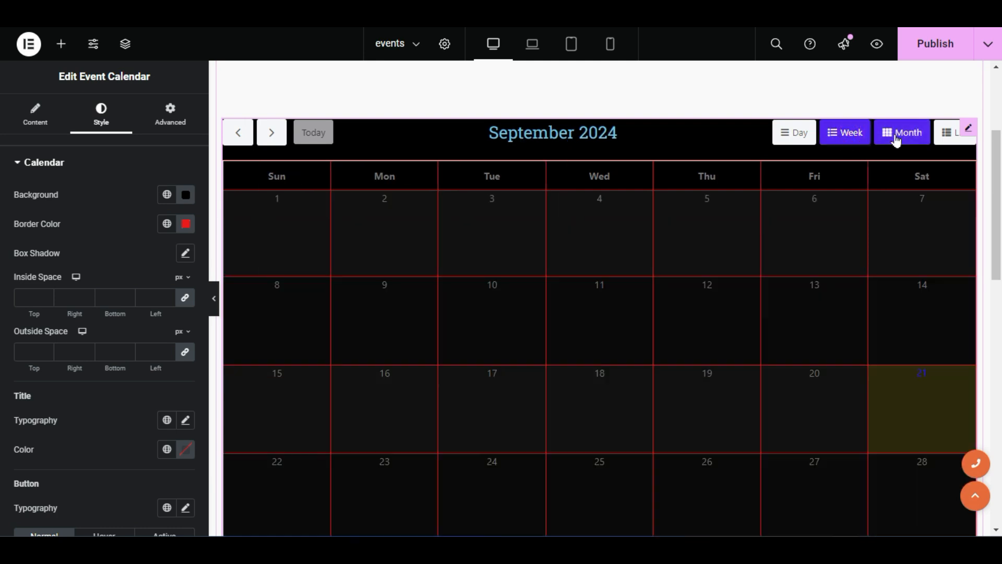
Set the calendar title color to white, #FFFFFF
{"action": "scroll", "coordinate": [128, 279], "scroll_direction": "down", "scroll_amount": 1}
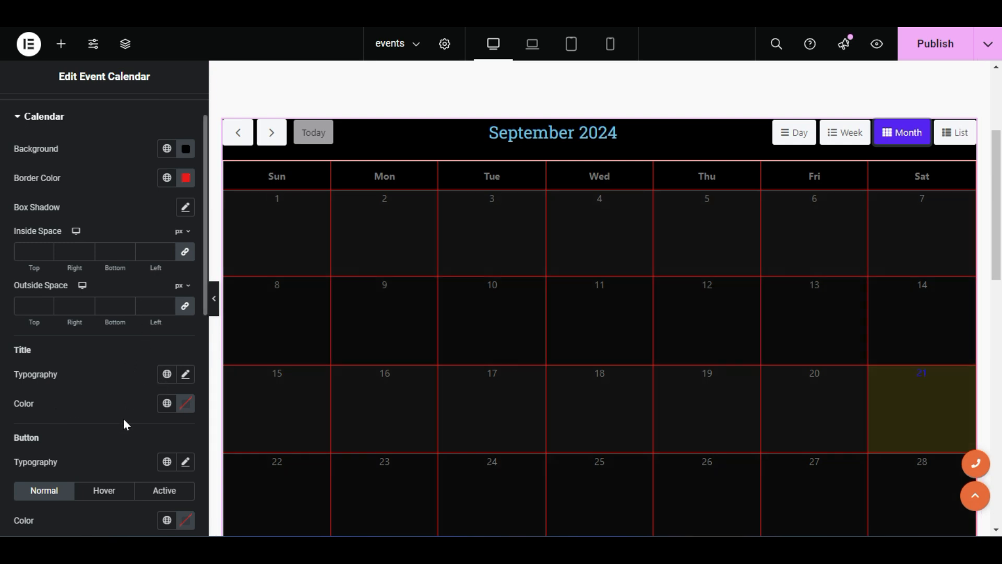
{"action": "left_click", "coordinate": [179, 410]}
{"action": "left_click_drag", "start_coordinate": [179, 308], "coordinate": [81, 196]}
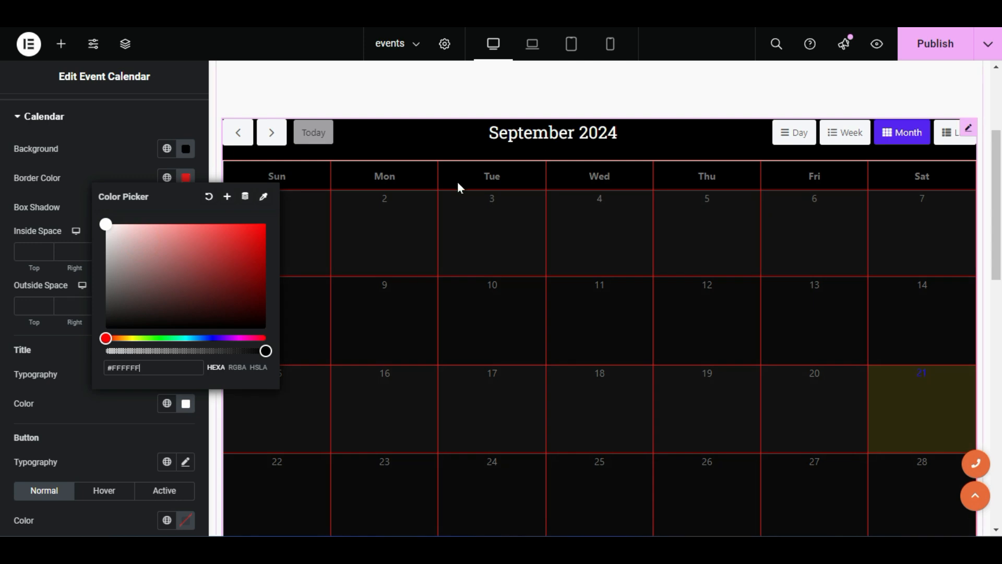
{"action": "left_click", "coordinate": [77, 387]}
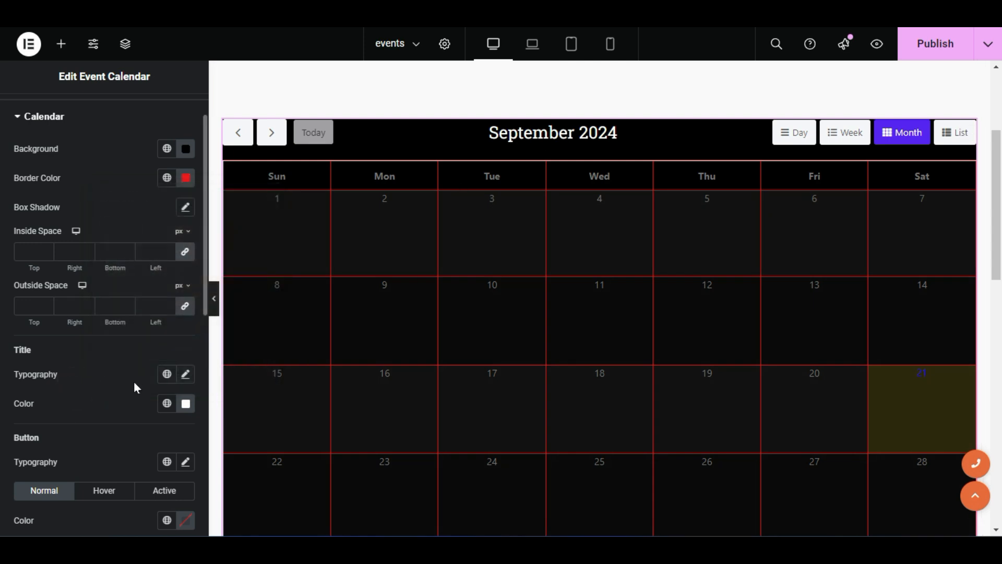
Set the calendar buttons' text color in the normal state to white, #FFFFFF
{"action": "scroll", "coordinate": [134, 387], "scroll_direction": "down", "scroll_amount": 3}
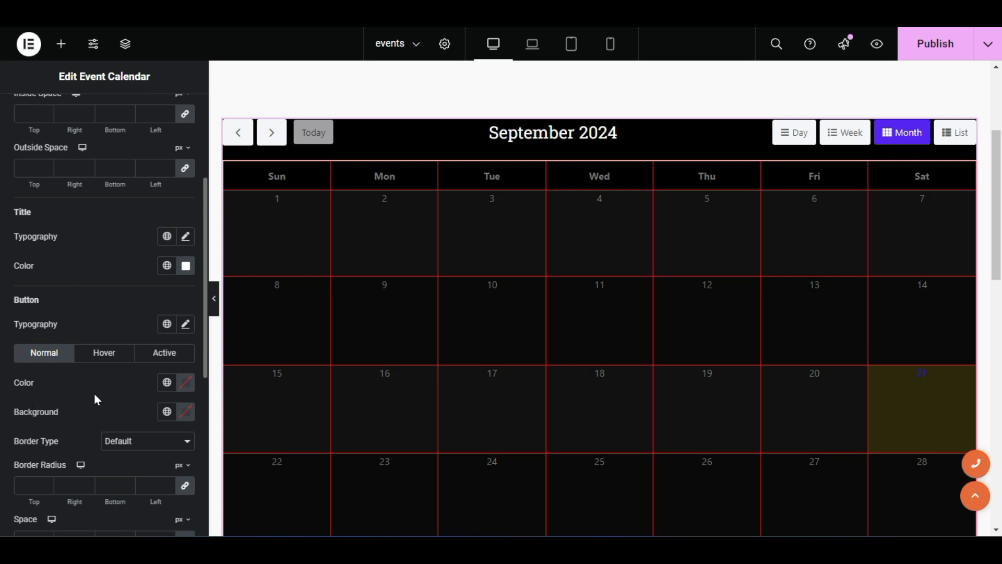
{"action": "left_click", "coordinate": [186, 382]}
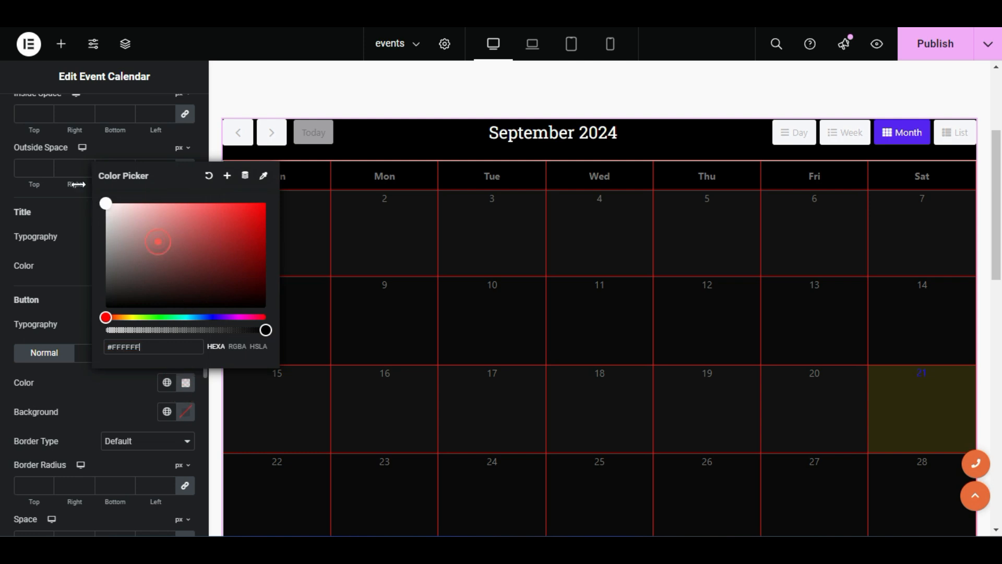
{"action": "left_click", "coordinate": [109, 416]}
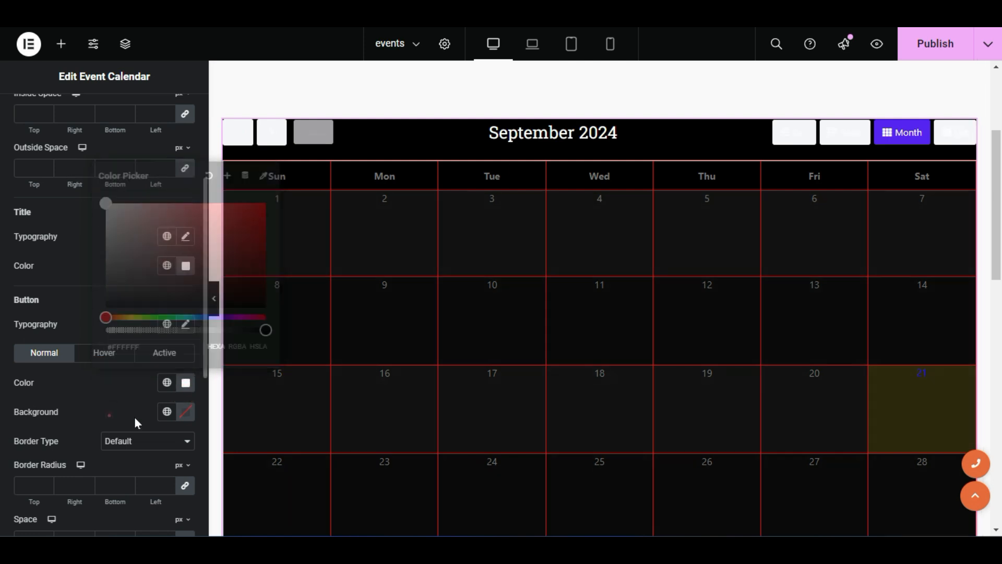
Set the calendar buttons' normal-state background to a slightly transparent blue, #3000FFD9
{"action": "left_click", "coordinate": [186, 412]}
{"action": "left_click_drag", "start_coordinate": [151, 263], "coordinate": [266, 232]}
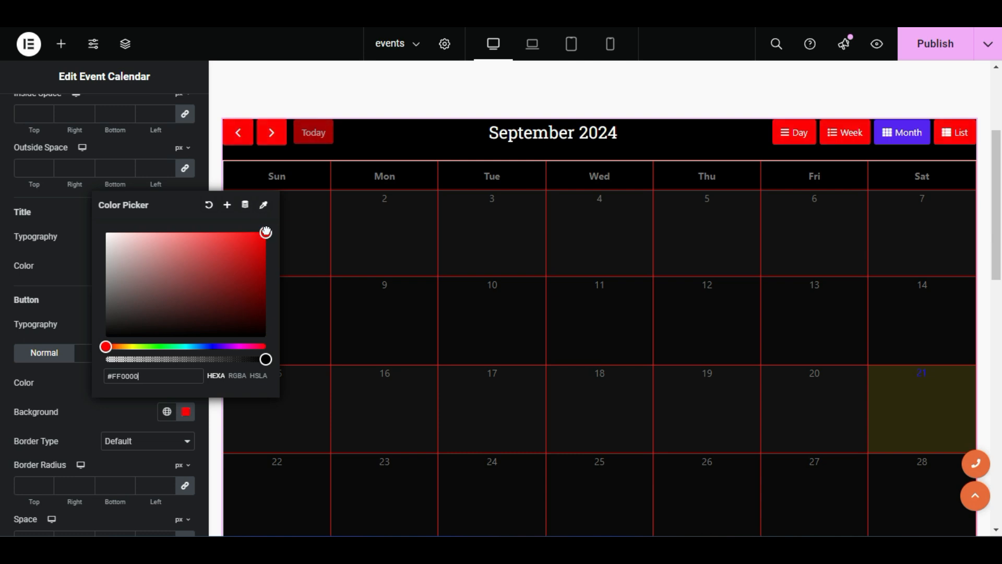
{"action": "left_click", "coordinate": [205, 358]}
{"action": "left_click", "coordinate": [217, 346]}
{"action": "left_click", "coordinate": [211, 359]}
{"action": "left_click", "coordinate": [242, 359]}
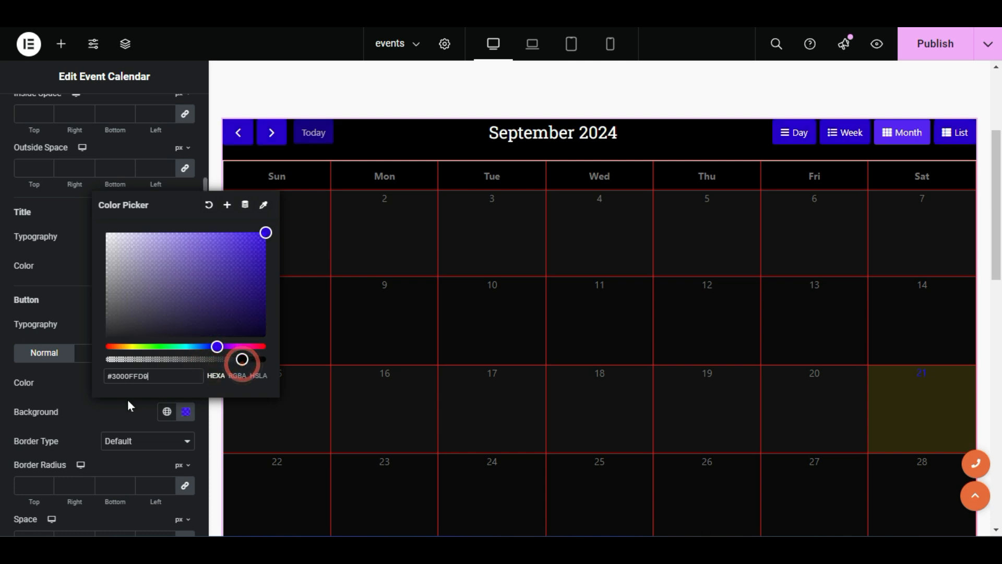
{"action": "left_click", "coordinate": [128, 399]}
{"action": "scroll", "coordinate": [585, 286], "scroll_direction": "down", "scroll_amount": 1}
{"action": "scroll", "coordinate": [601, 326], "scroll_direction": "up", "scroll_amount": 4}
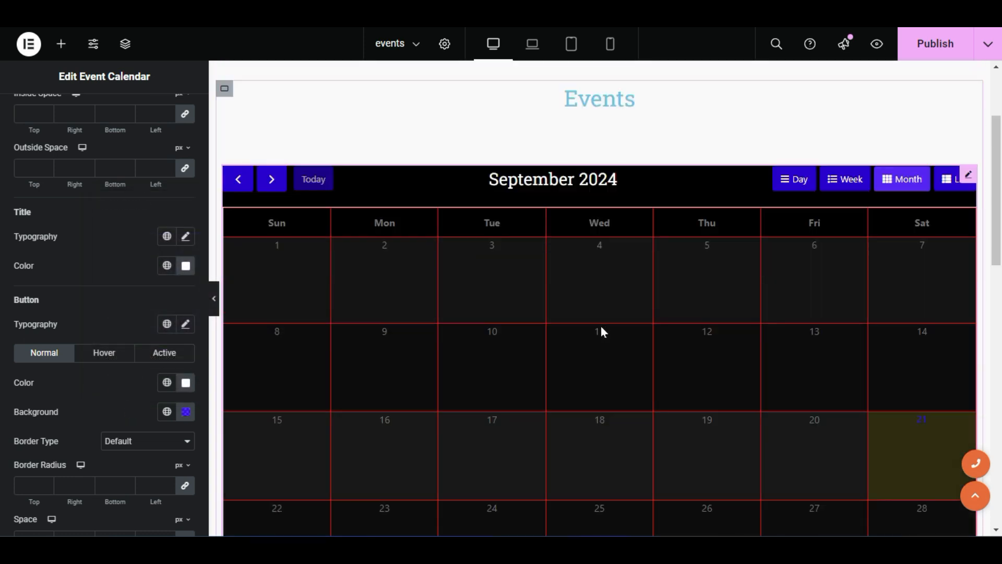
Reset the calendar's background color to its default and look over the grid
{"action": "scroll", "coordinate": [94, 295], "scroll_direction": "up", "scroll_amount": 4}
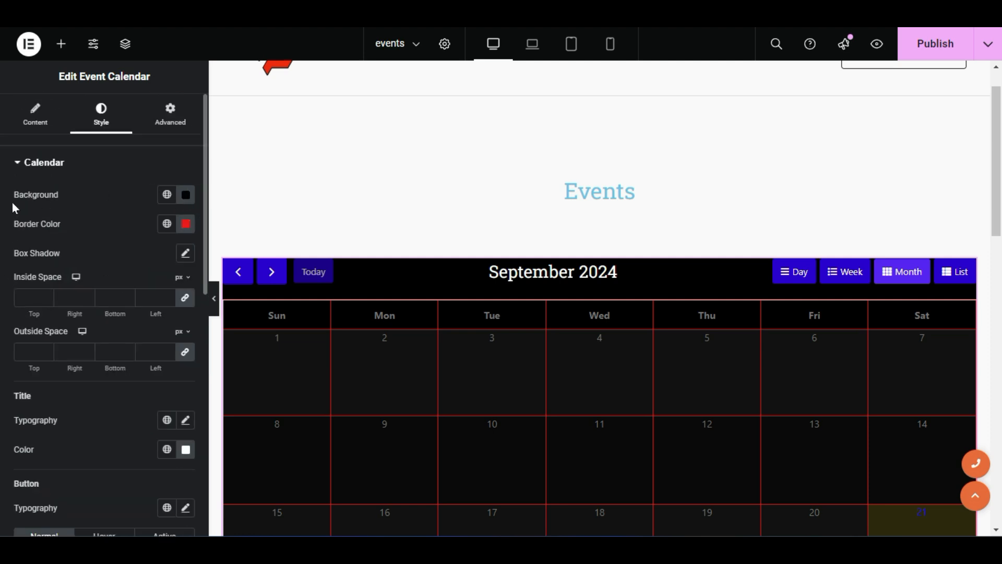
{"action": "left_click", "coordinate": [186, 196]}
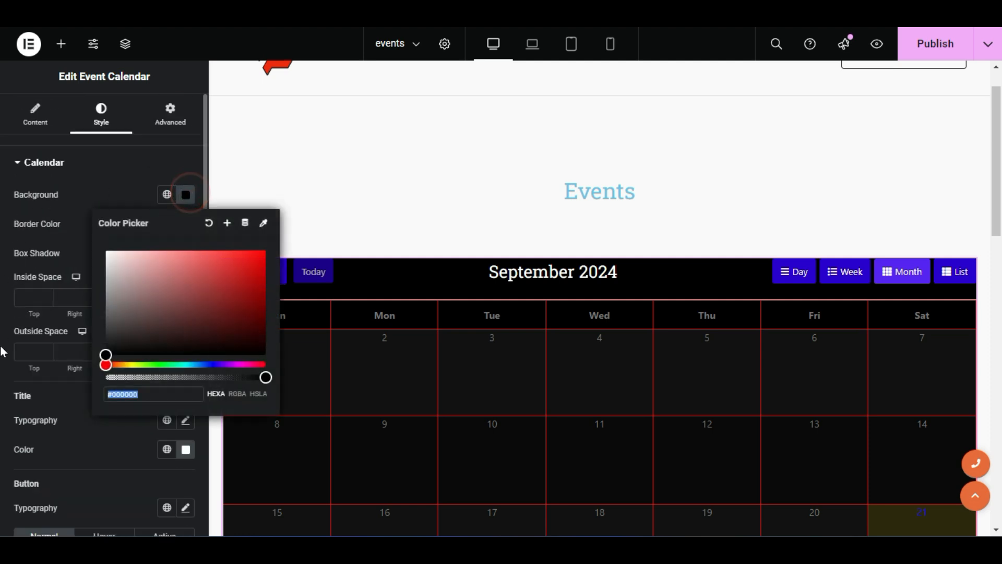
{"action": "left_click", "coordinate": [209, 225]}
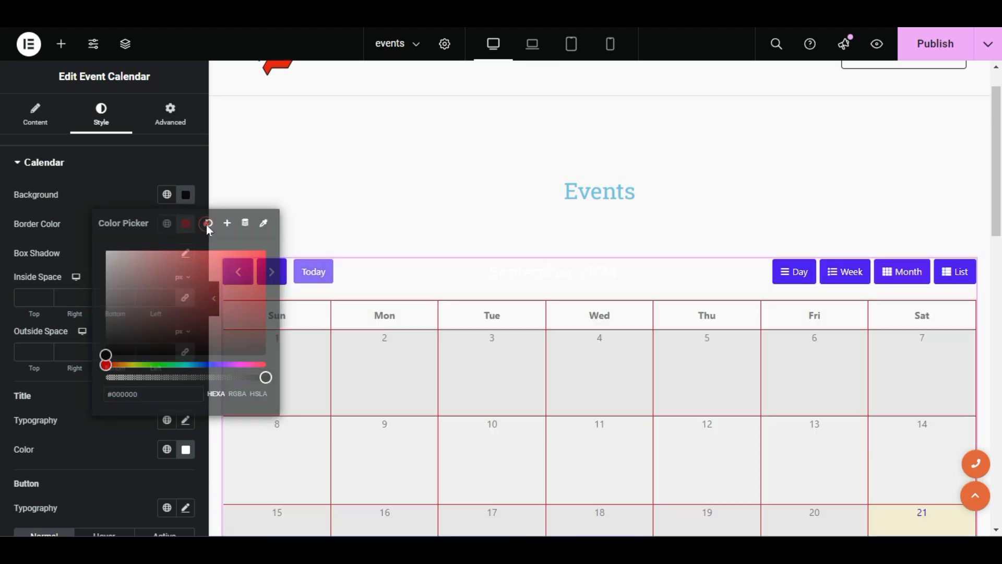
{"action": "scroll", "coordinate": [85, 224], "scroll_direction": "down", "scroll_amount": 4}
{"action": "scroll", "coordinate": [733, 358], "scroll_direction": "down", "scroll_amount": 4}
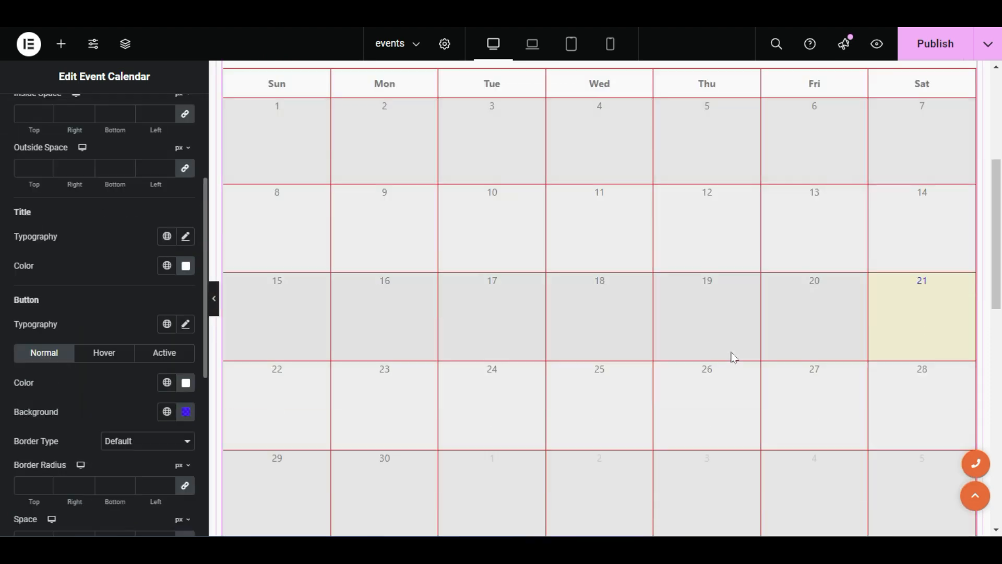
Clear the calendar's custom border color and check the calendar header
{"action": "scroll", "coordinate": [734, 360], "scroll_direction": "down", "scroll_amount": 4}
{"action": "scroll", "coordinate": [738, 390], "scroll_direction": "up", "scroll_amount": 4}
{"action": "scroll", "coordinate": [65, 264], "scroll_direction": "up", "scroll_amount": 4}
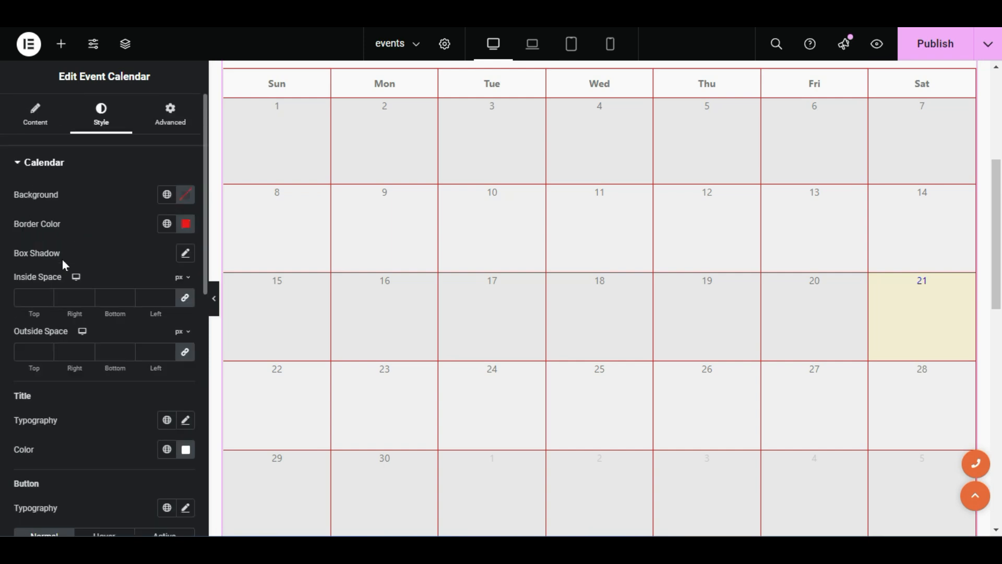
{"action": "left_click", "coordinate": [183, 226]}
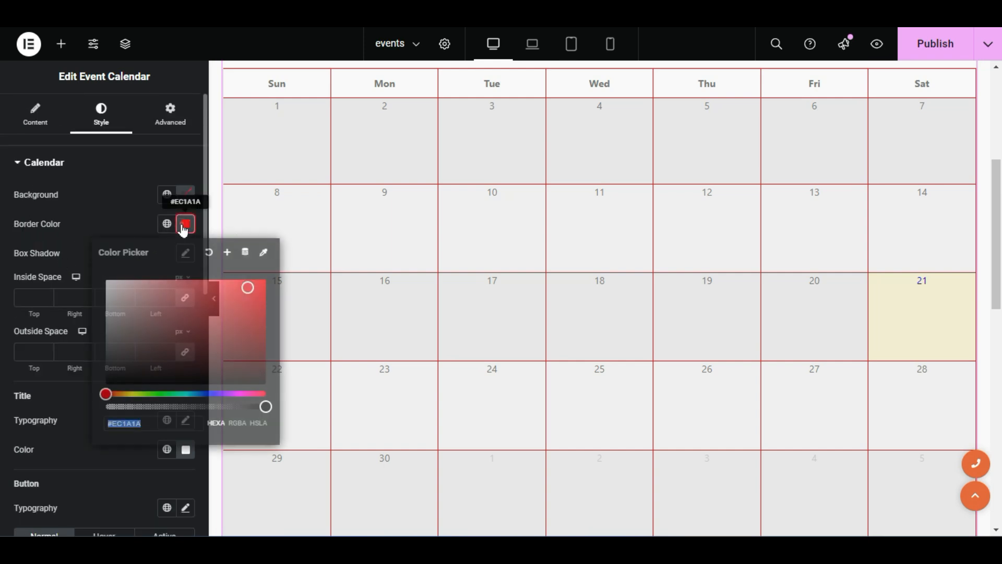
{"action": "left_click", "coordinate": [208, 255]}
{"action": "scroll", "coordinate": [759, 327], "scroll_direction": "up", "scroll_amount": 3}
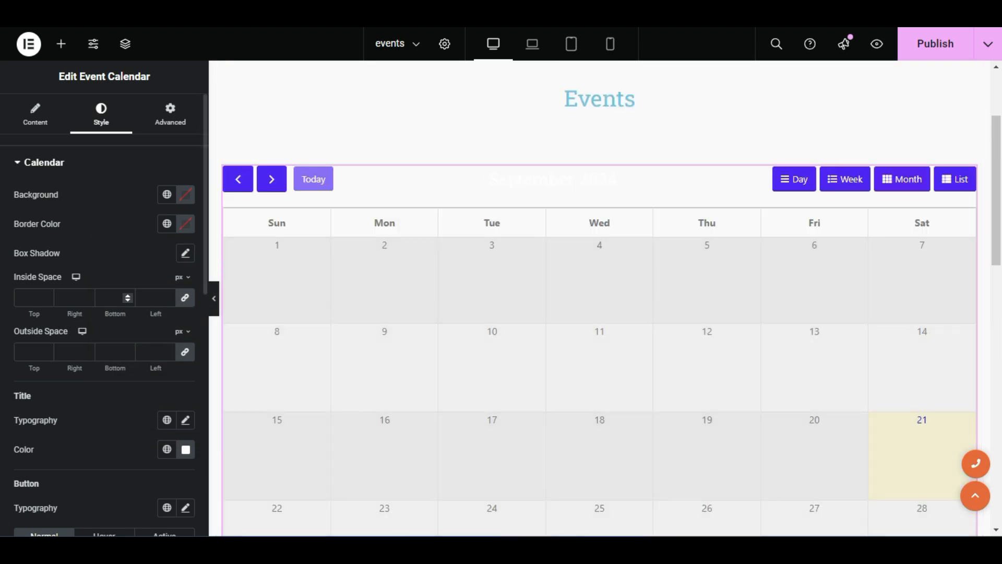
Look over the calendar's spacing, title and button style settings and check the calendar grid
{"action": "scroll", "coordinate": [134, 369], "scroll_direction": "down", "scroll_amount": 5}
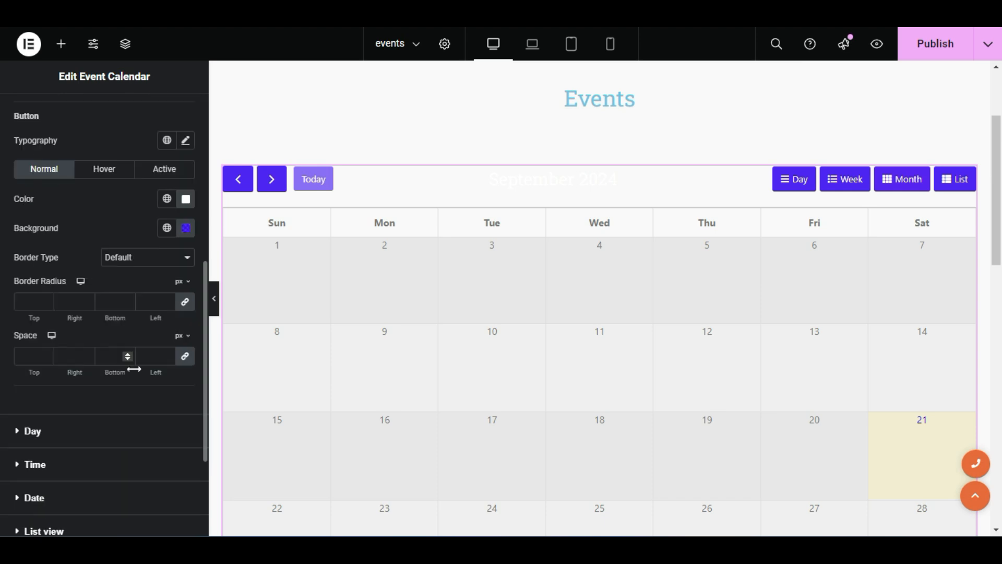
{"action": "scroll", "coordinate": [134, 369], "scroll_direction": "up", "scroll_amount": 4}
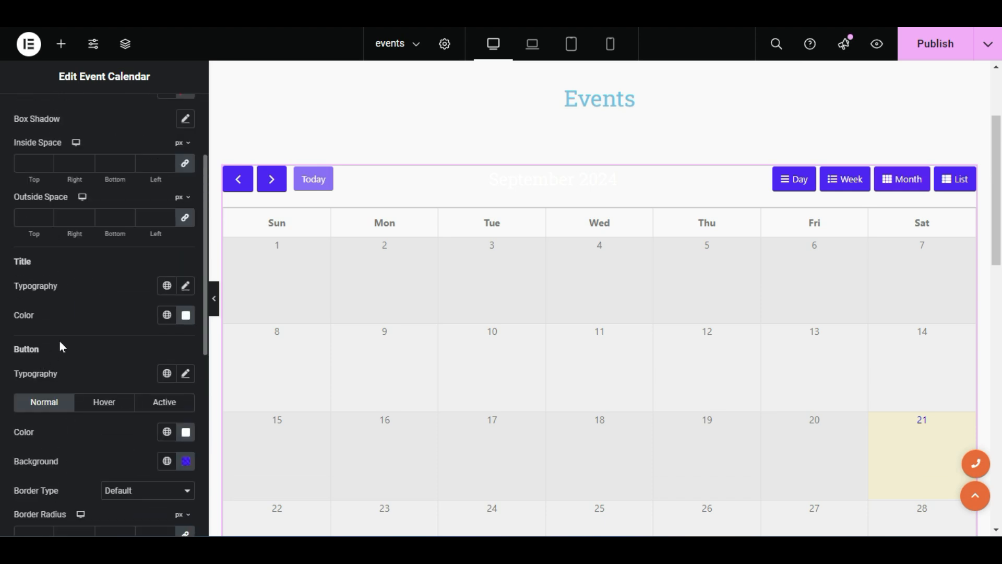
{"action": "scroll", "coordinate": [60, 342], "scroll_direction": "up", "scroll_amount": 2}
{"action": "scroll", "coordinate": [60, 344], "scroll_direction": "down", "scroll_amount": 3}
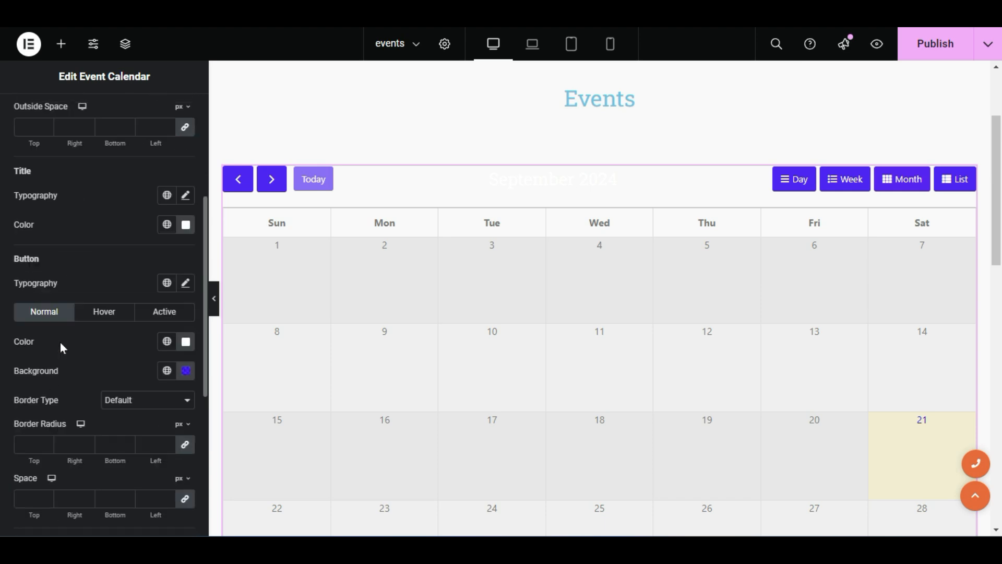
{"action": "scroll", "coordinate": [60, 342], "scroll_direction": "down", "scroll_amount": 1}
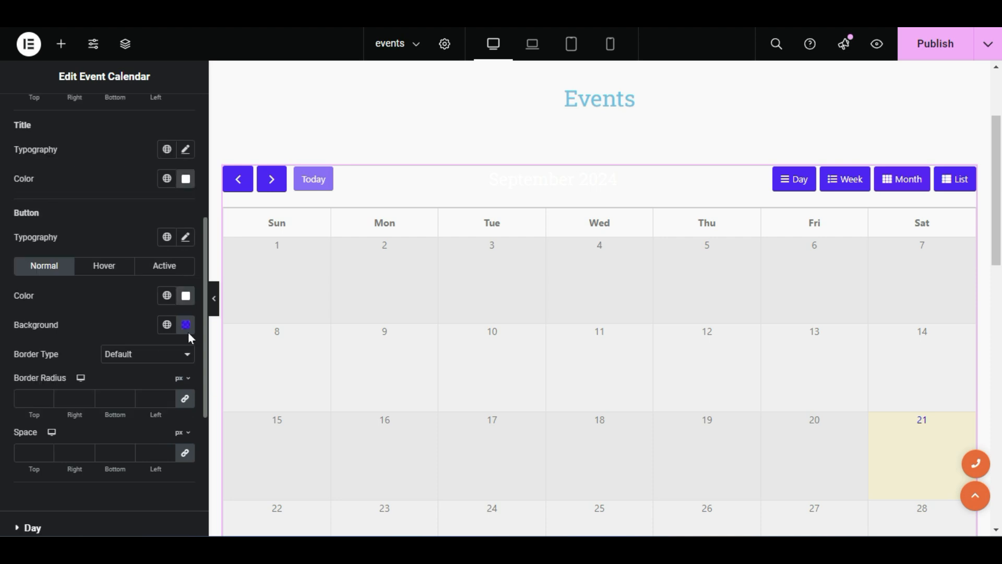
{"action": "scroll", "coordinate": [606, 248], "scroll_direction": "down", "scroll_amount": 3}
{"action": "scroll", "coordinate": [606, 251], "scroll_direction": "down", "scroll_amount": 3}
{"action": "scroll", "coordinate": [818, 304], "scroll_direction": "up", "scroll_amount": 4}
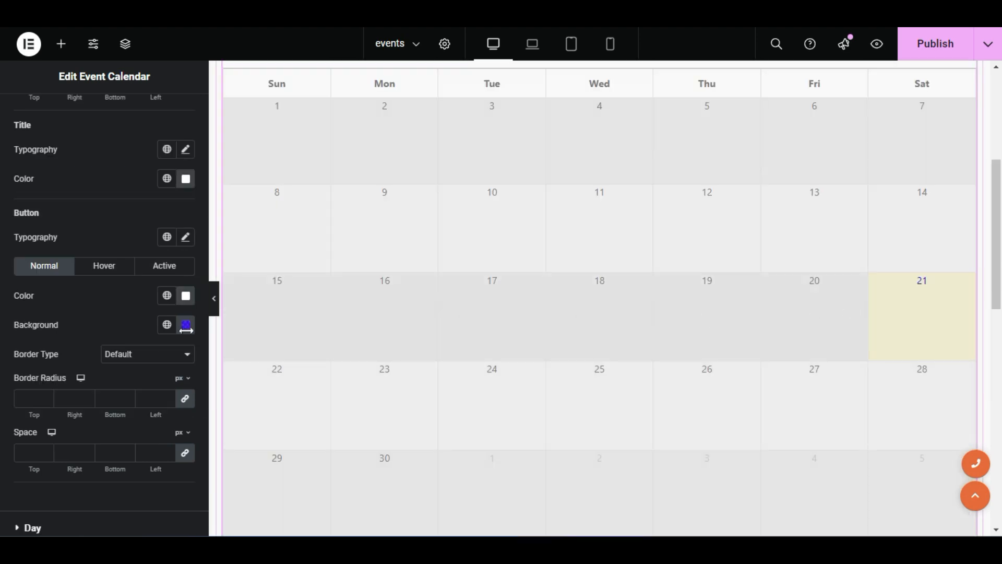
{"action": "scroll", "coordinate": [82, 347], "scroll_direction": "up", "scroll_amount": 4}
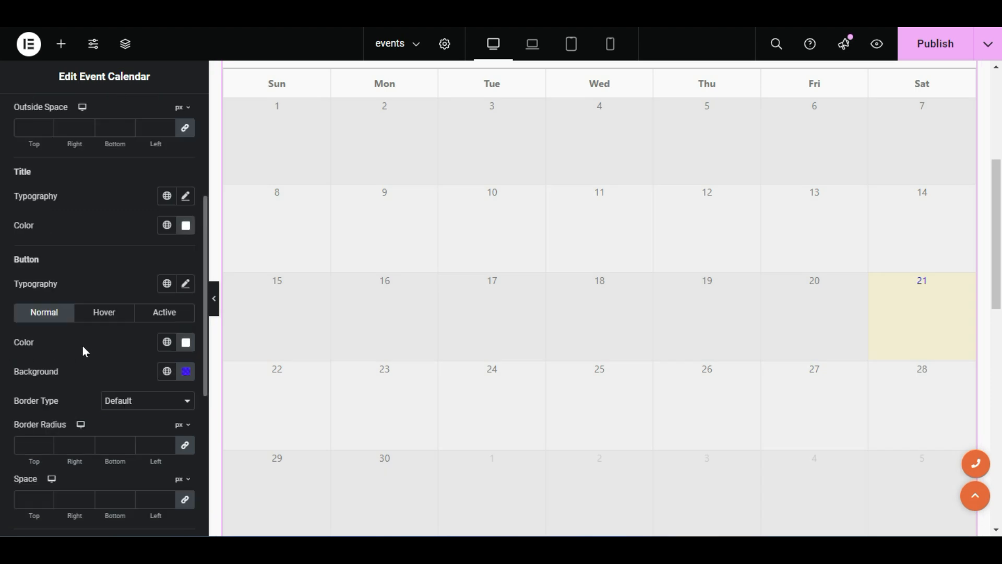
Try a box shadow with a blur of 10 on the calendar and preview it at full page width
{"action": "scroll", "coordinate": [82, 345], "scroll_direction": "up", "scroll_amount": 2}
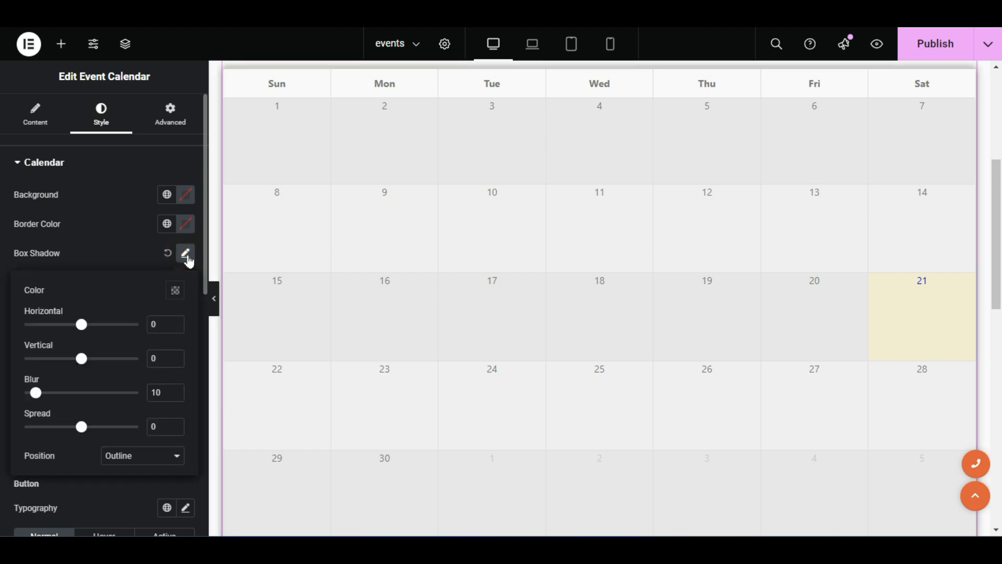
{"action": "scroll", "coordinate": [376, 318], "scroll_direction": "down", "scroll_amount": 4}
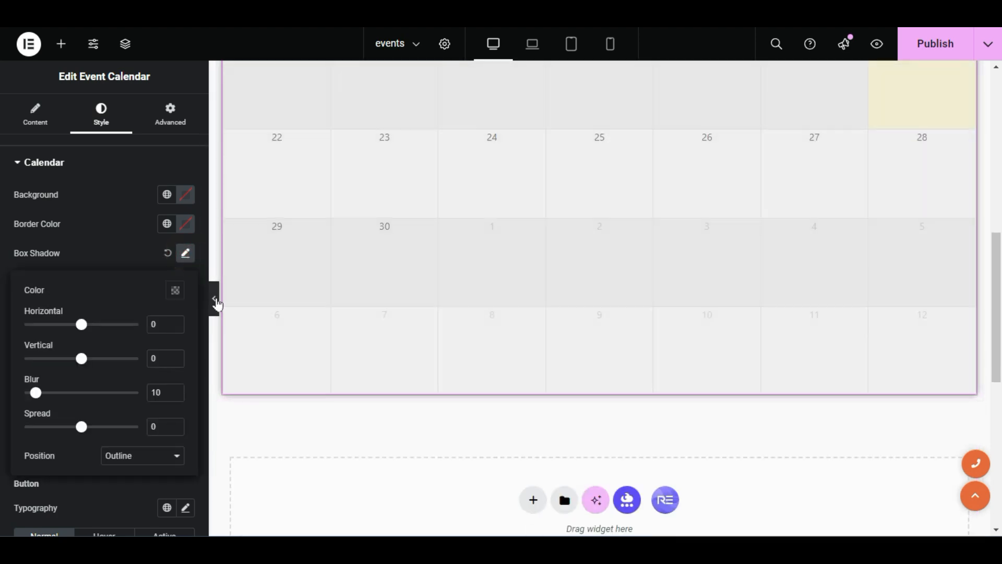
{"action": "left_click", "coordinate": [217, 298]}
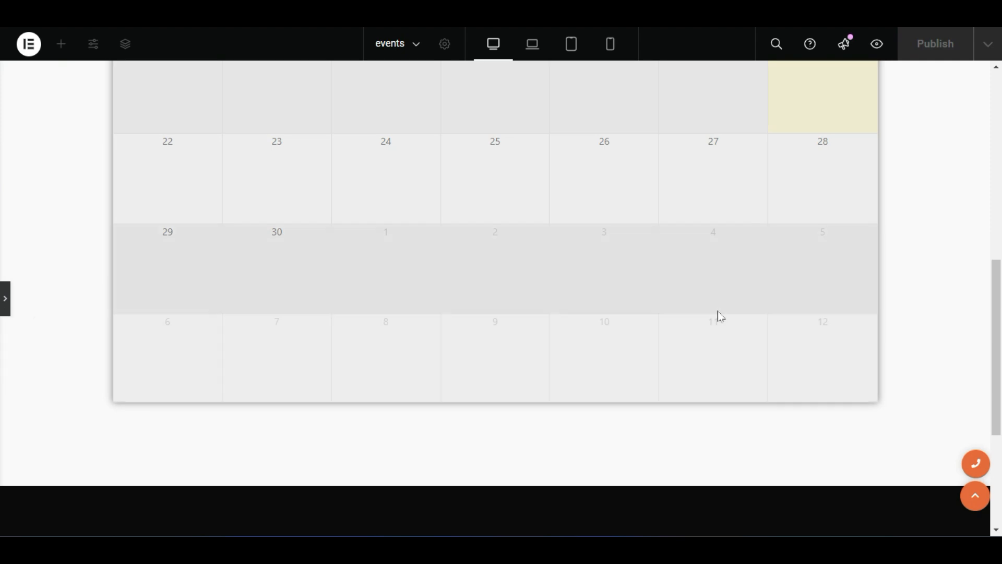
{"action": "scroll", "coordinate": [718, 313], "scroll_direction": "up", "scroll_amount": 7}
{"action": "scroll", "coordinate": [47, 302], "scroll_direction": "down", "scroll_amount": 3}
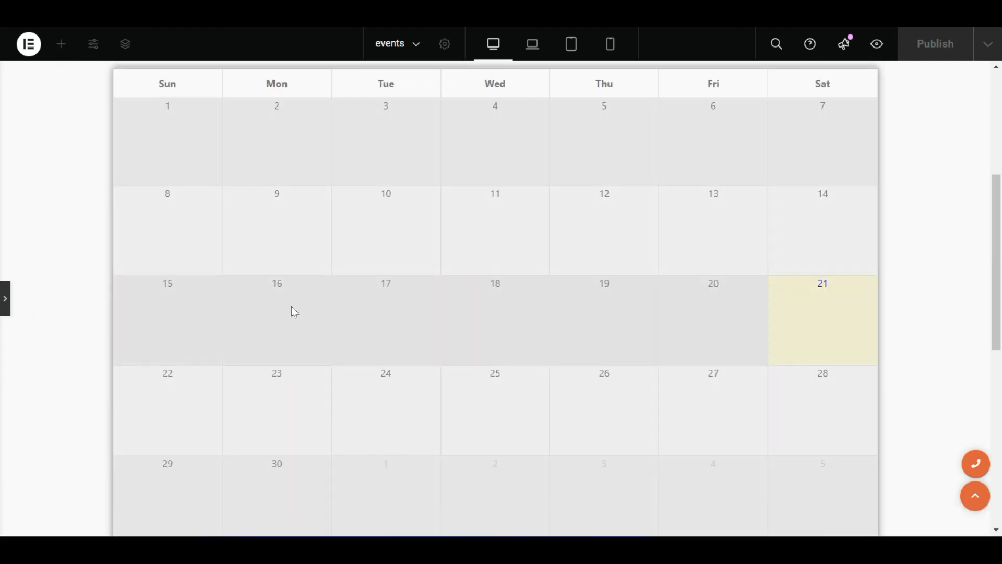
{"action": "scroll", "coordinate": [292, 305], "scroll_direction": "up", "scroll_amount": 3}
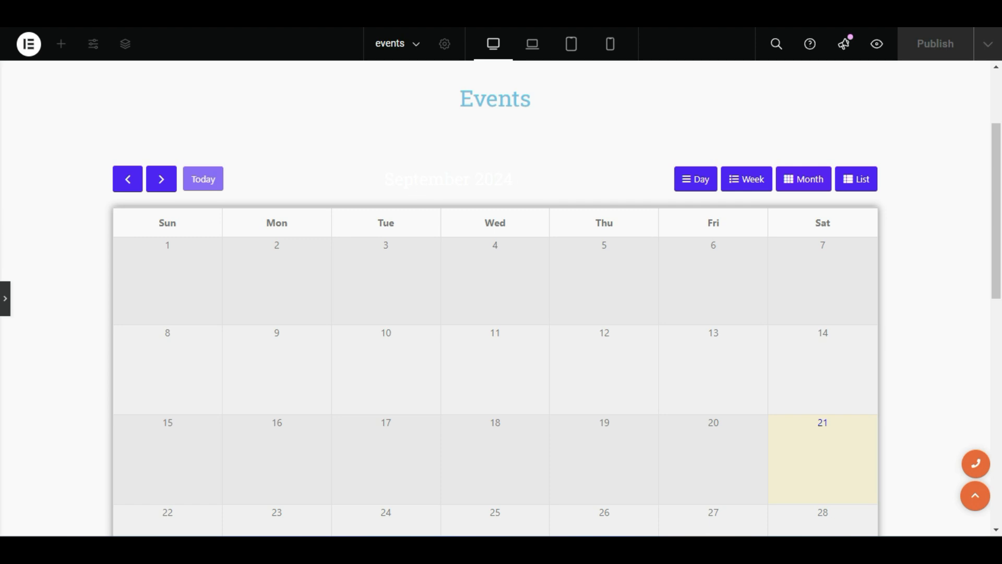
{"action": "scroll", "coordinate": [324, 313], "scroll_direction": "down", "scroll_amount": 5}
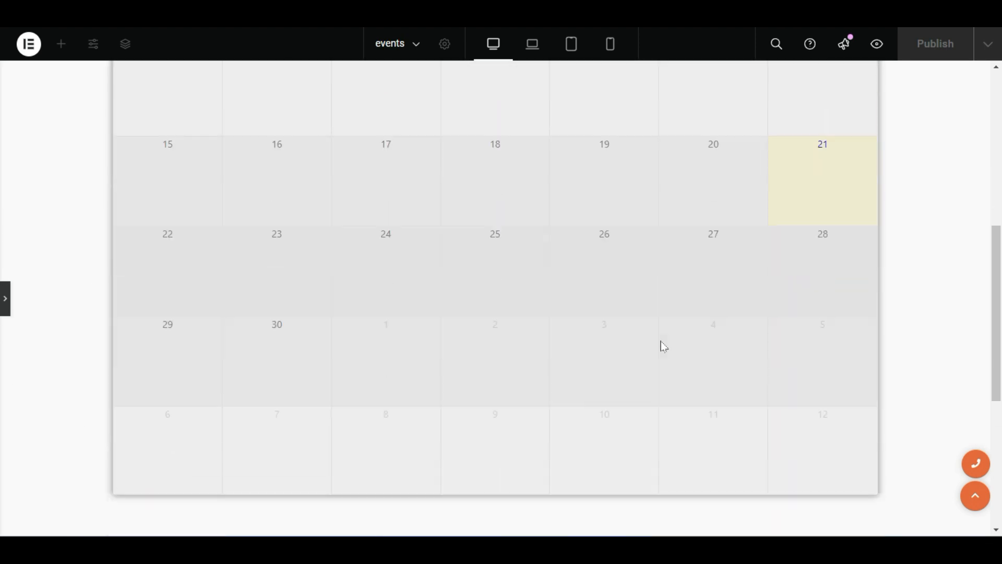
{"action": "scroll", "coordinate": [663, 360], "scroll_direction": "up", "scroll_amount": 5}
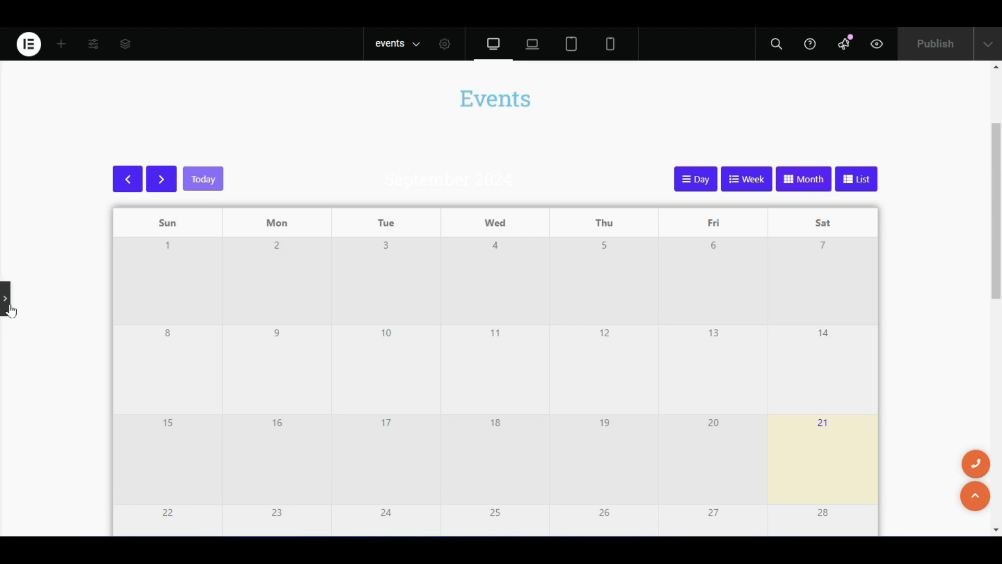
{"action": "left_click", "coordinate": [5, 299]}
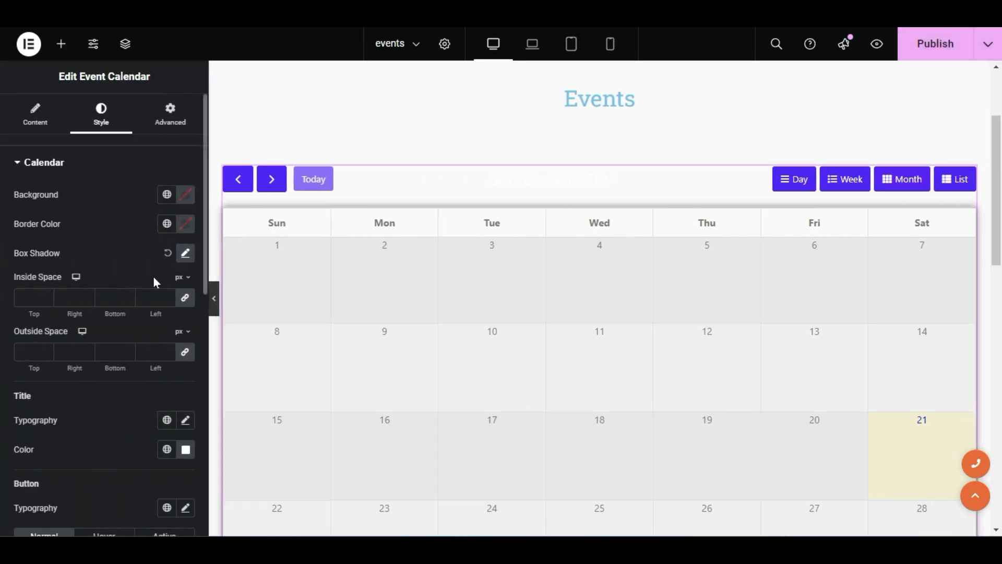
Try a much stronger blur on the calendar's box shadow and preview it at full page width
{"action": "left_click", "coordinate": [186, 254]}
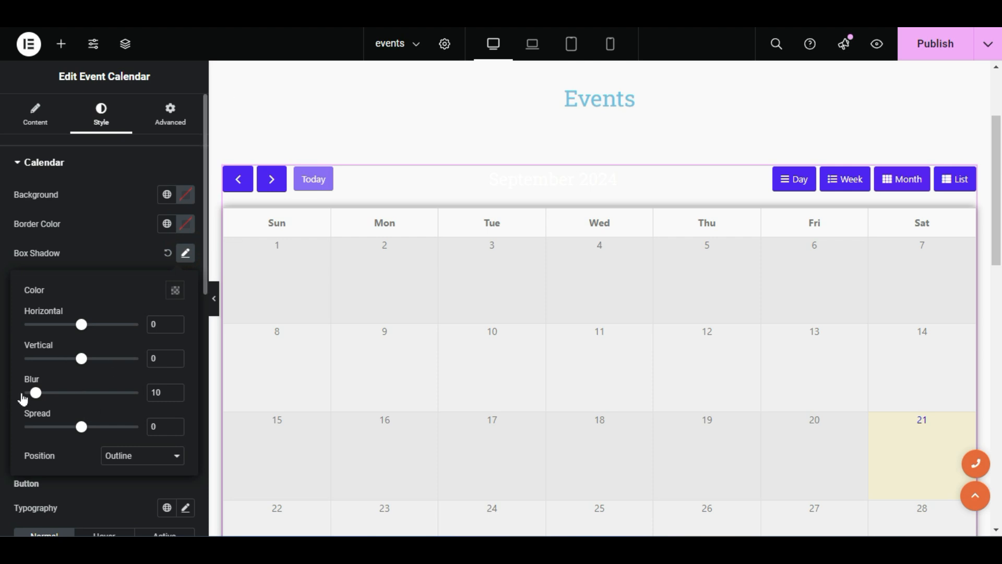
{"action": "left_click_drag", "start_coordinate": [31, 396], "coordinate": [83, 398]}
{"action": "left_click", "coordinate": [214, 299]}
{"action": "scroll", "coordinate": [463, 258], "scroll_direction": "down", "scroll_amount": 7}
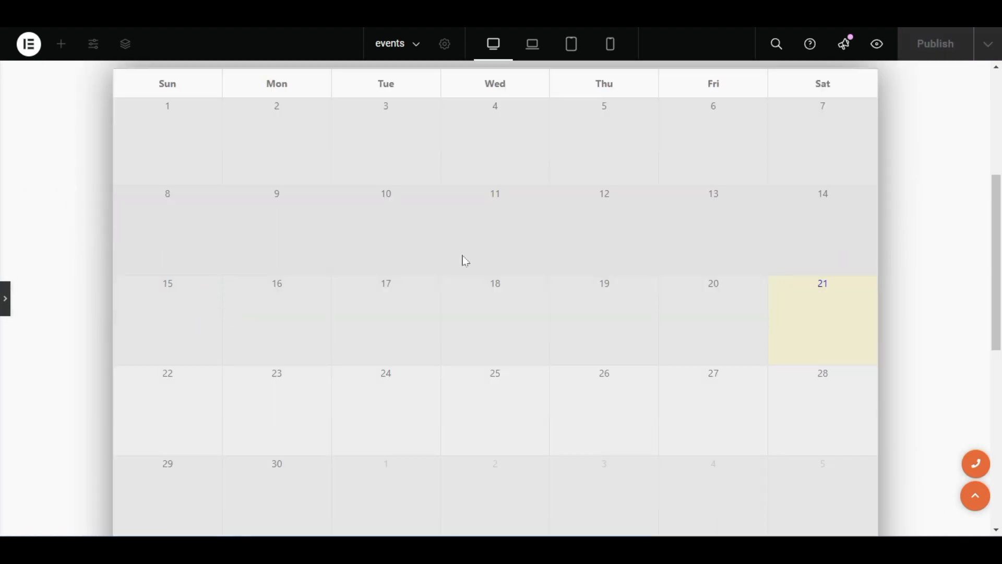
{"action": "scroll", "coordinate": [590, 370], "scroll_direction": "up", "scroll_amount": 5}
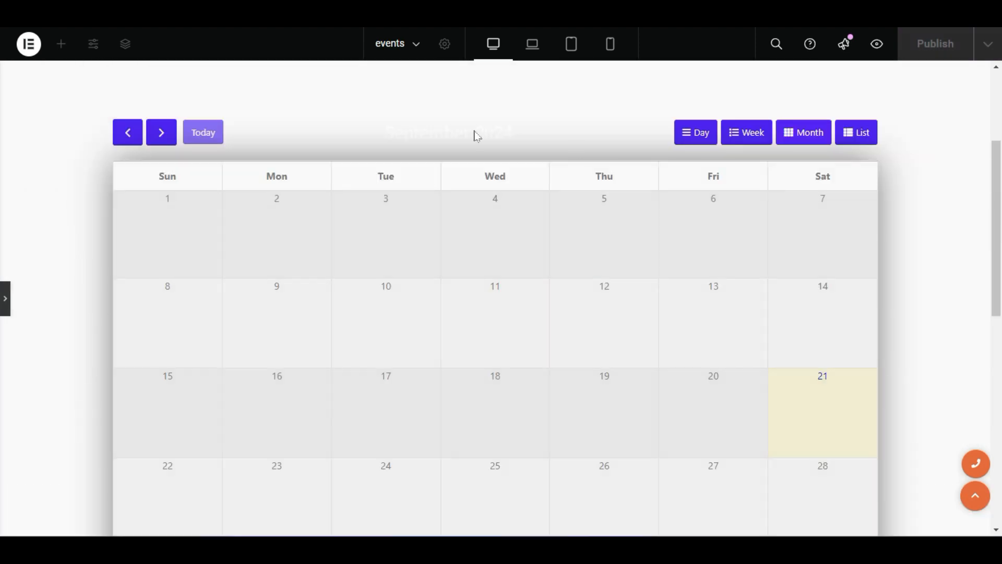
Reset the calendar's box shadow to its default
{"action": "left_click", "coordinate": [8, 307]}
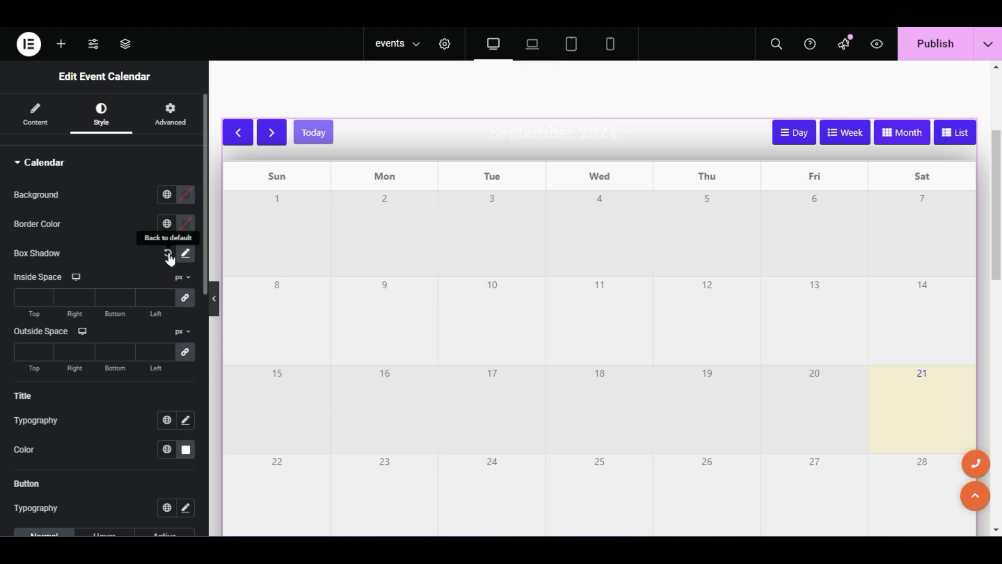
{"action": "left_click", "coordinate": [169, 254]}
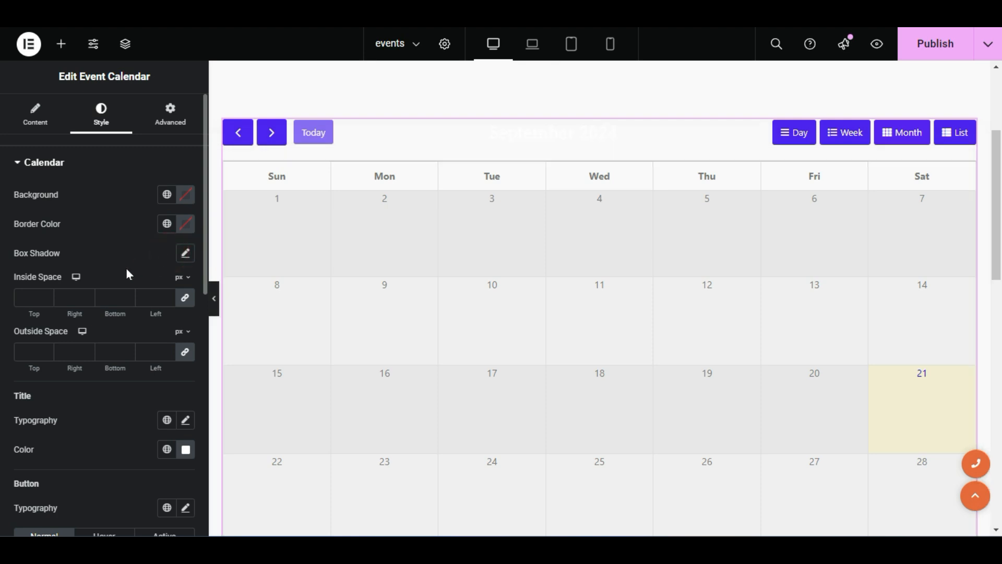
{"action": "scroll", "coordinate": [131, 306], "scroll_direction": "down", "scroll_amount": 4}
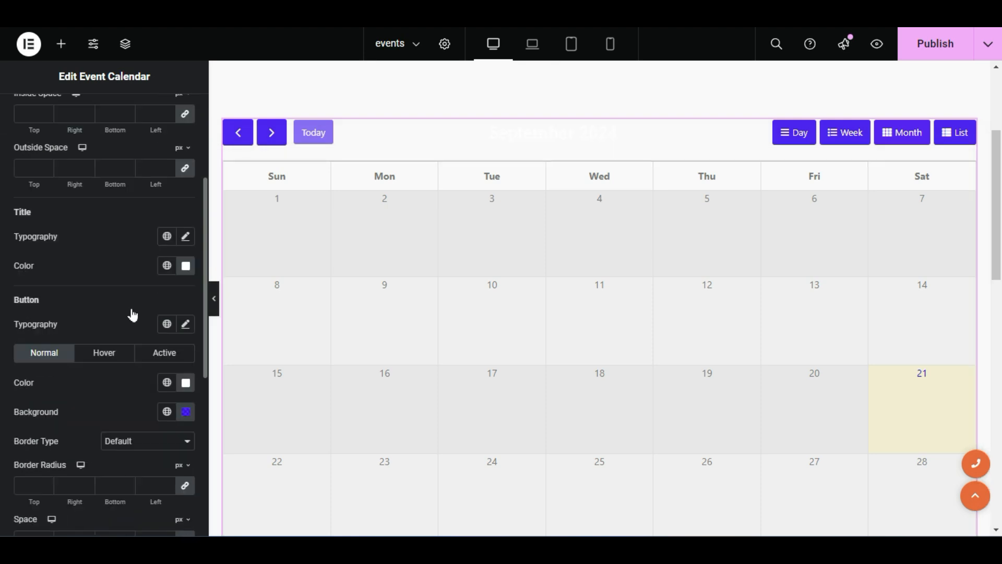
{"action": "scroll", "coordinate": [135, 321], "scroll_direction": "down", "scroll_amount": 7}
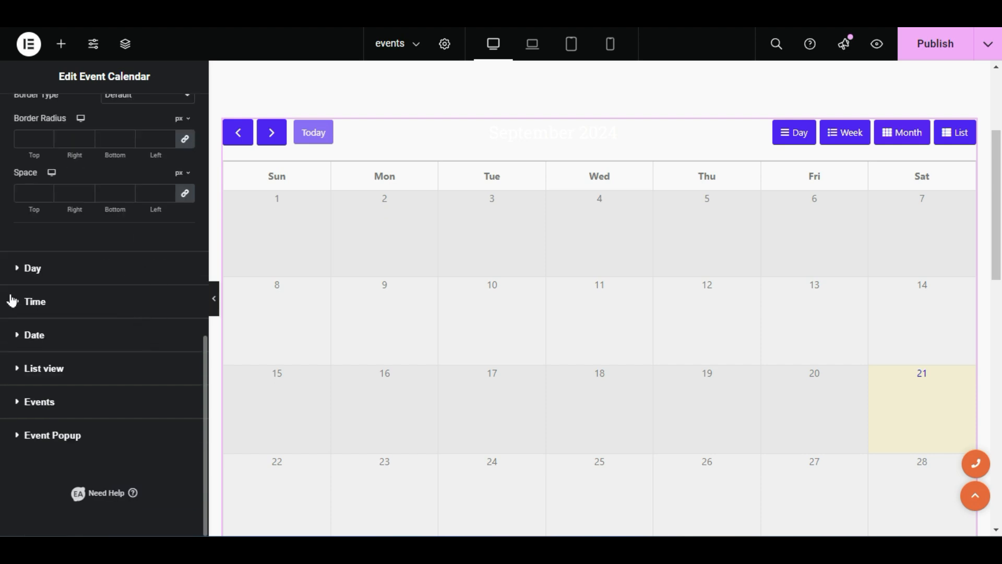
{"action": "left_click", "coordinate": [94, 341]}
{"action": "left_click", "coordinate": [90, 270]}
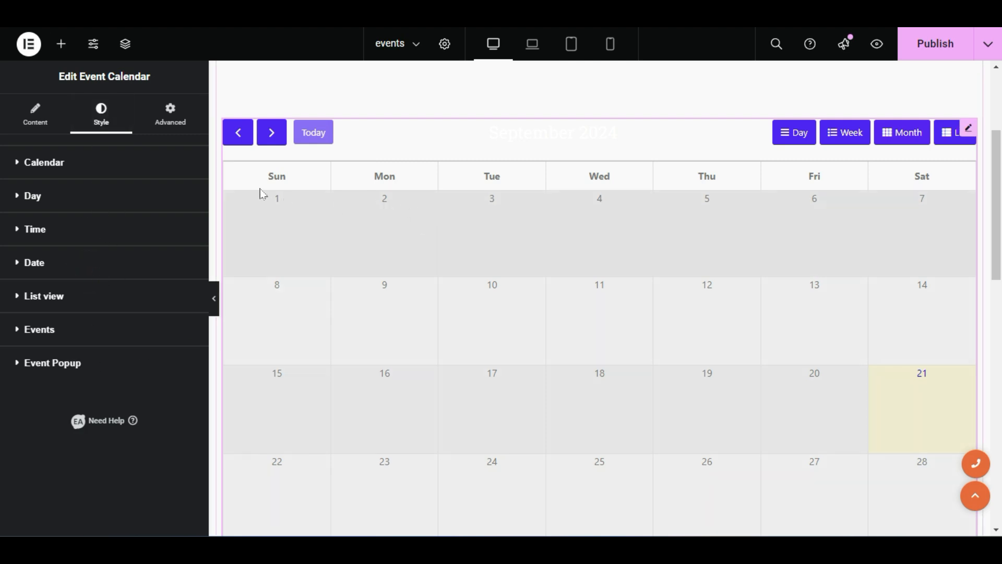
Try Verdana as the calendar title's font family, and return the family to Default
{"action": "left_click", "coordinate": [79, 164]}
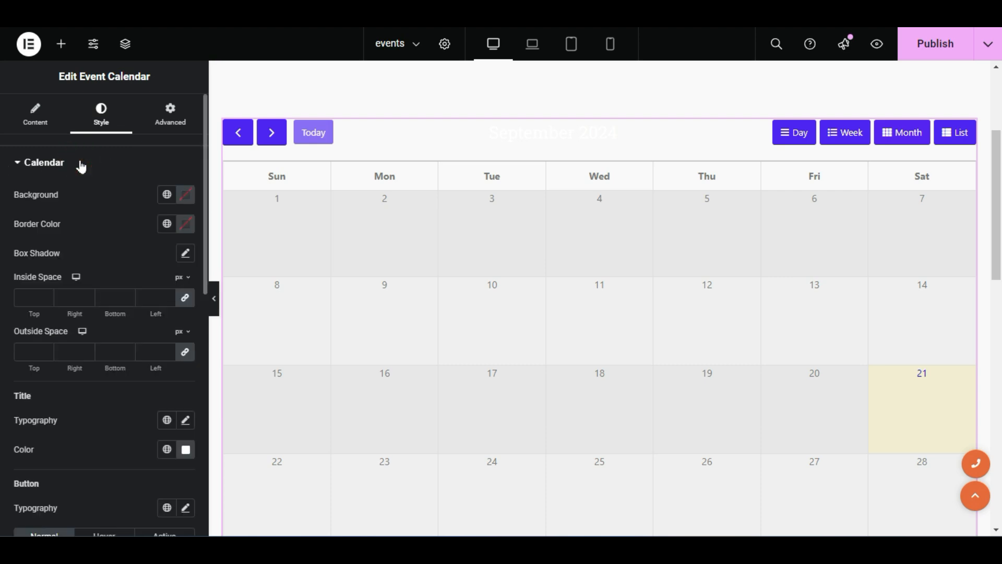
{"action": "scroll", "coordinate": [132, 250], "scroll_direction": "down", "scroll_amount": 1}
{"action": "scroll", "coordinate": [135, 254], "scroll_direction": "down", "scroll_amount": 2}
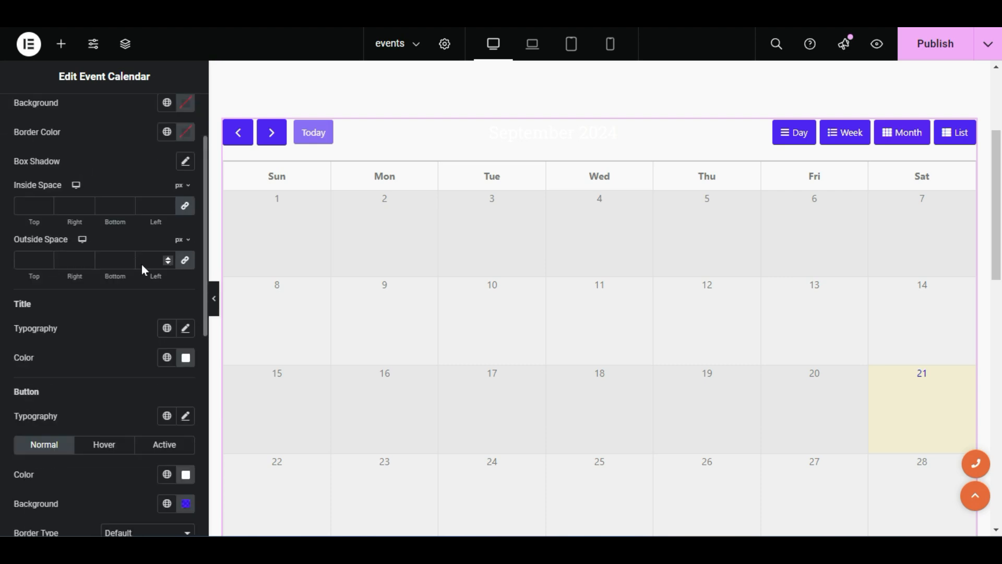
{"action": "left_click", "coordinate": [185, 282]}
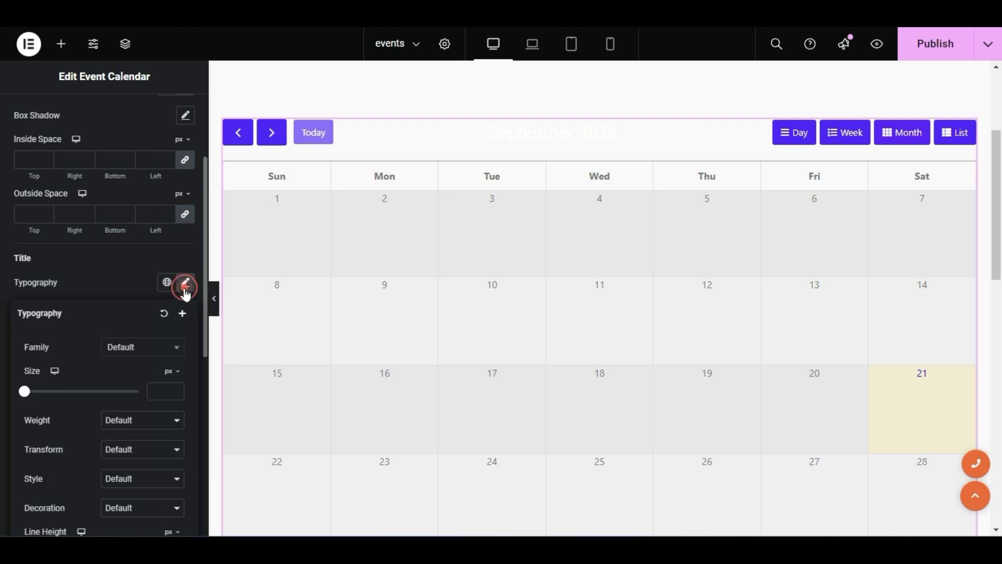
{"action": "left_click", "coordinate": [120, 351]}
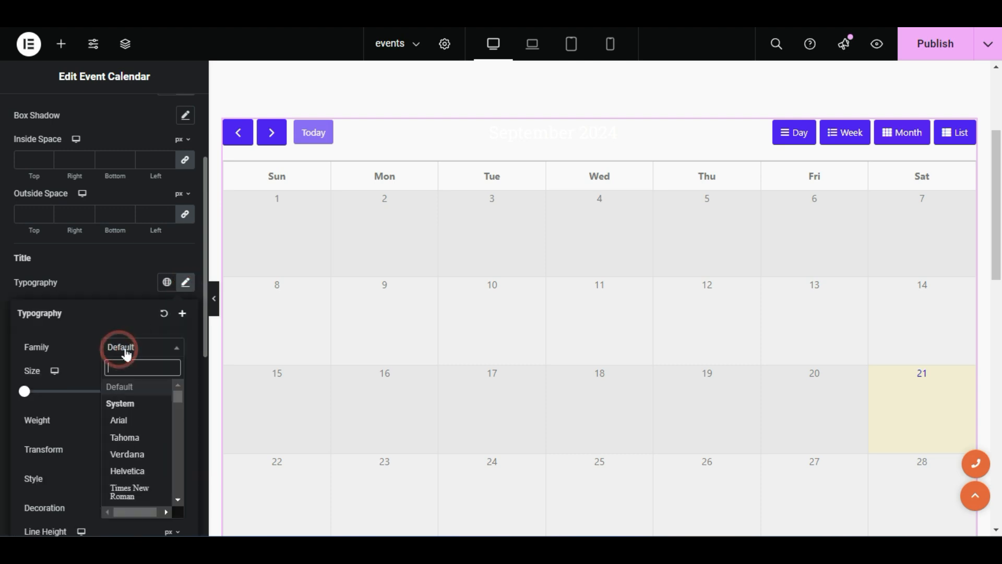
{"action": "left_click", "coordinate": [136, 452]}
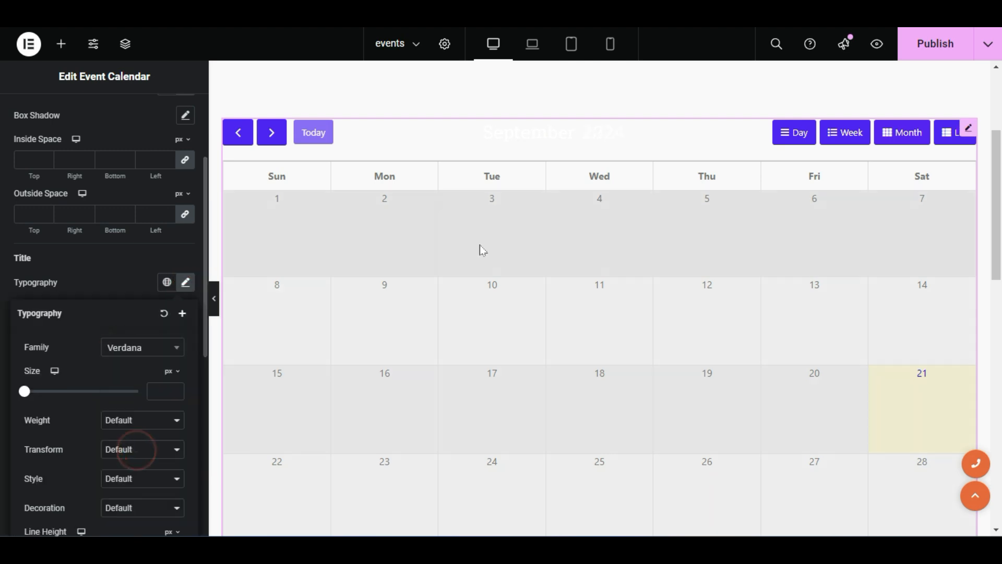
{"action": "left_click", "coordinate": [157, 350]}
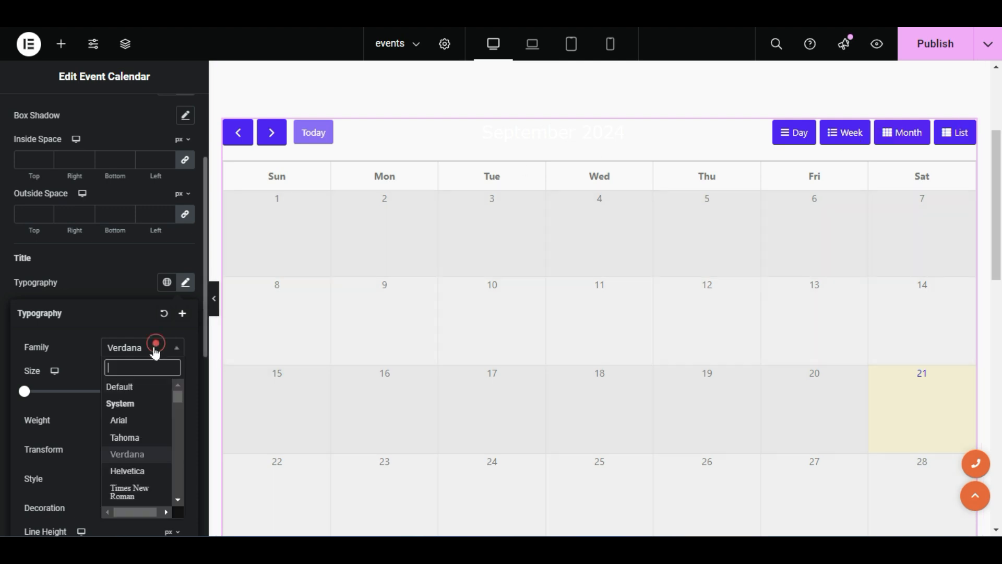
{"action": "left_click", "coordinate": [148, 386]}
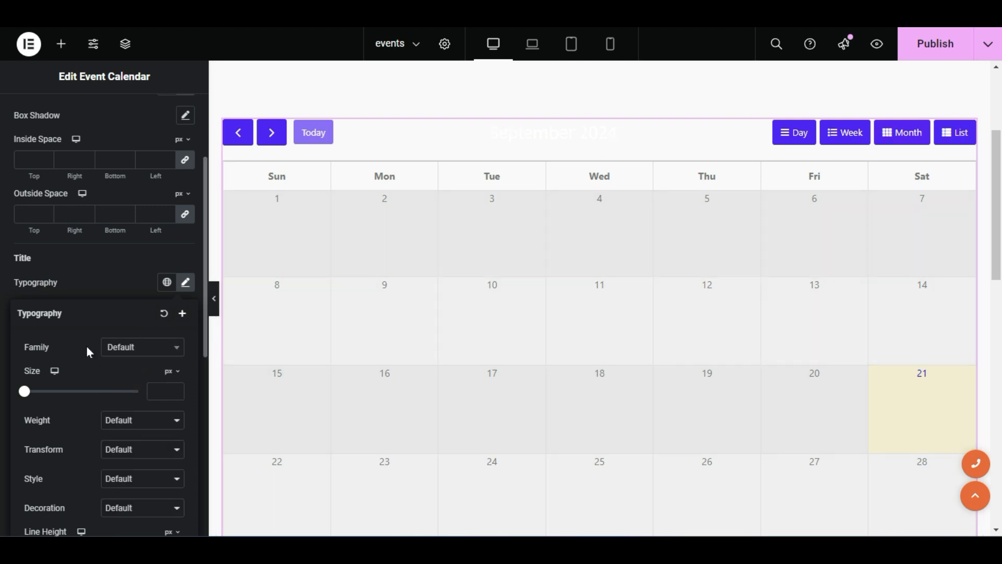
Enlarge the calendar title's font size and set its color to black, #000000
{"action": "mouse_move", "coordinate": [24, 395]}
{"action": "left_mouse_down"}
{"action": "mouse_move", "coordinate": [83, 394]}
{"action": "mouse_move", "coordinate": [42, 399]}
{"action": "left_mouse_up"}
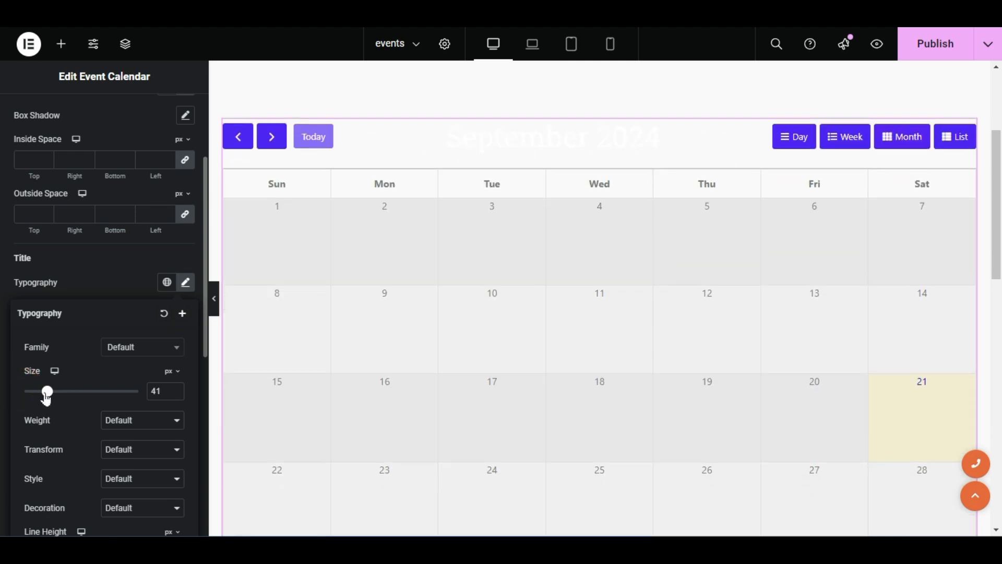
{"action": "left_click", "coordinate": [131, 275]}
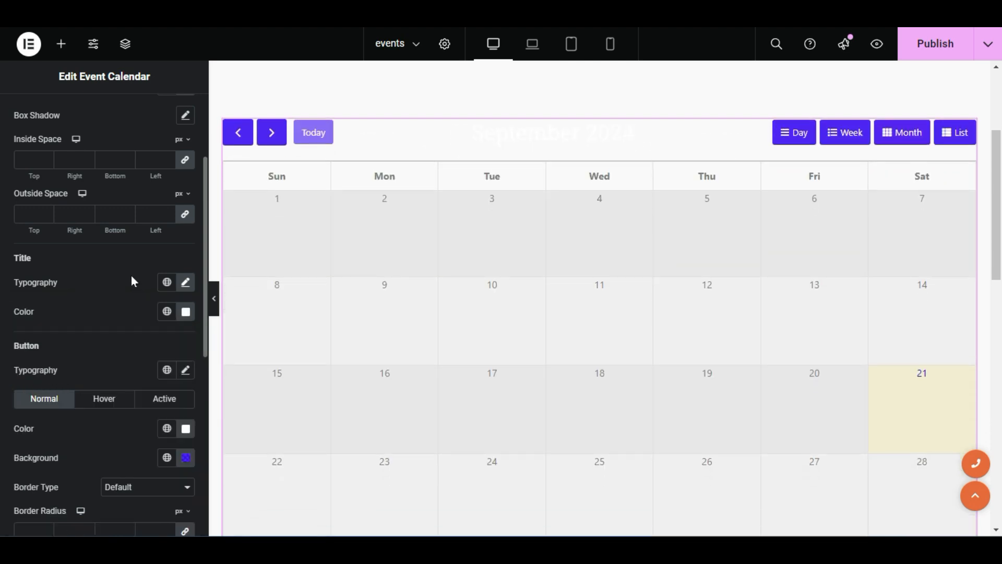
{"action": "left_click", "coordinate": [185, 311]}
{"action": "left_click_drag", "start_coordinate": [155, 380], "coordinate": [97, 478]}
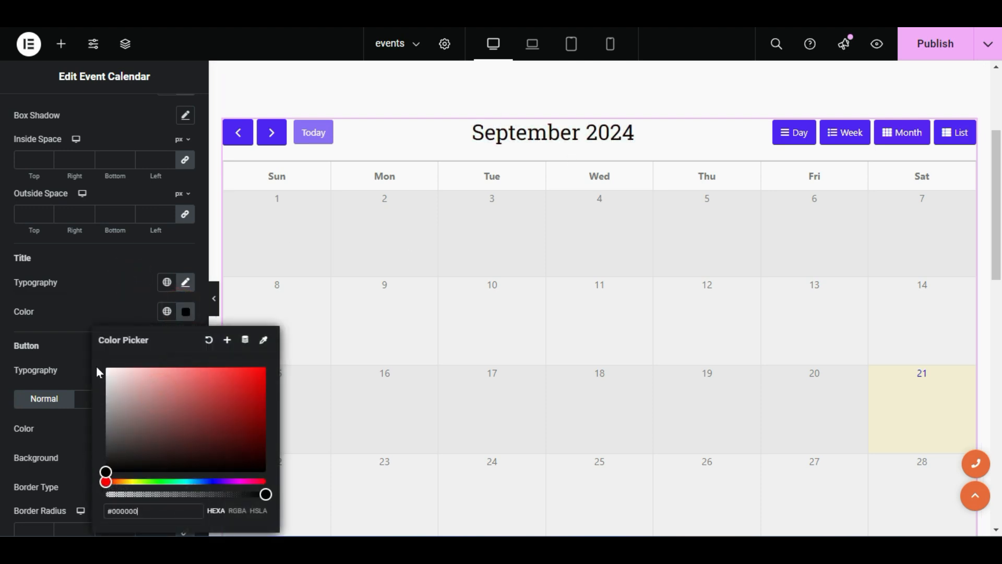
{"action": "left_click", "coordinate": [63, 334]}
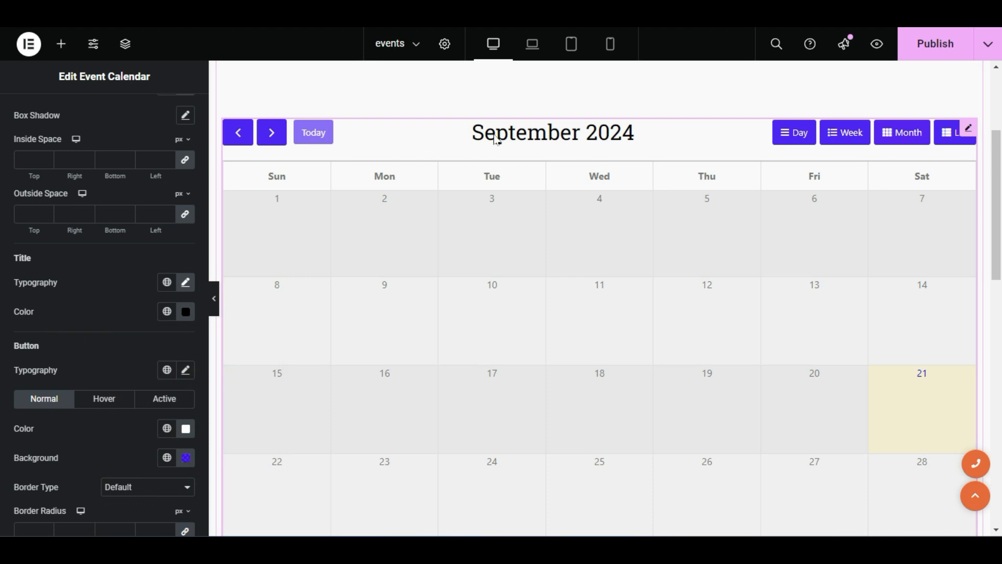
{"action": "scroll", "coordinate": [575, 118], "scroll_direction": "down", "scroll_amount": 1}
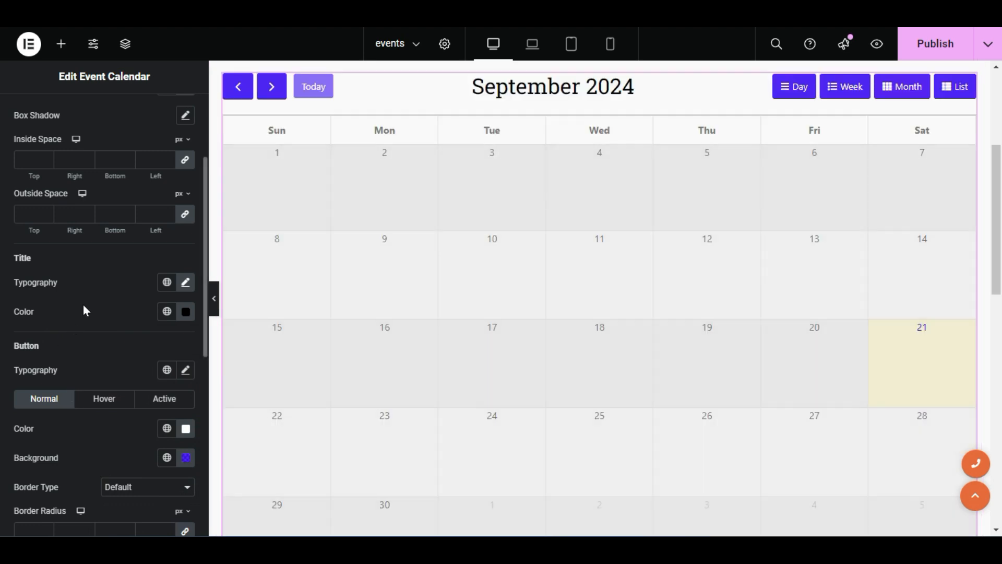
{"action": "scroll", "coordinate": [108, 235], "scroll_direction": "up", "scroll_amount": 3}
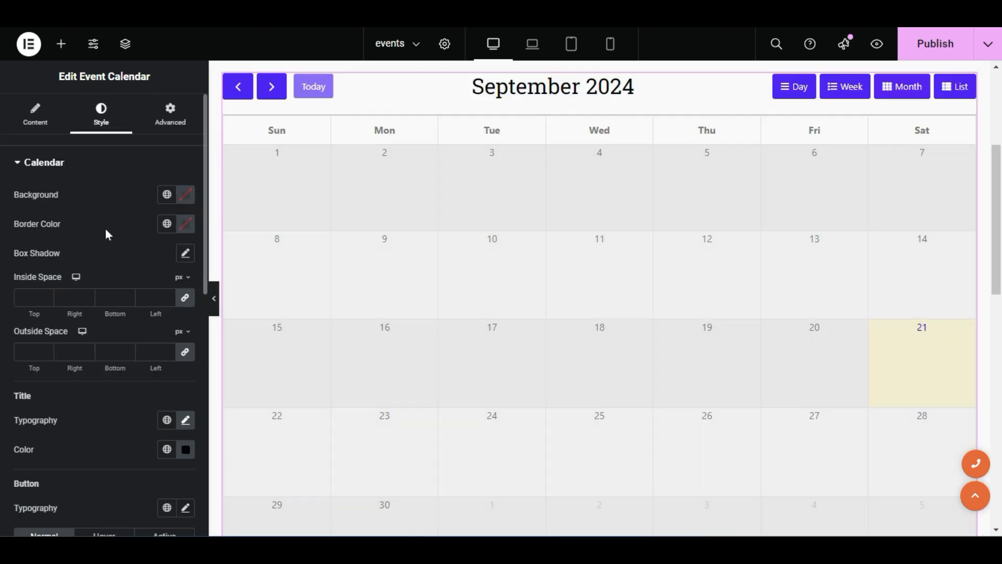
Set the list view header's background color to dark purple, #2B0C61
{"action": "left_click", "coordinate": [78, 170]}
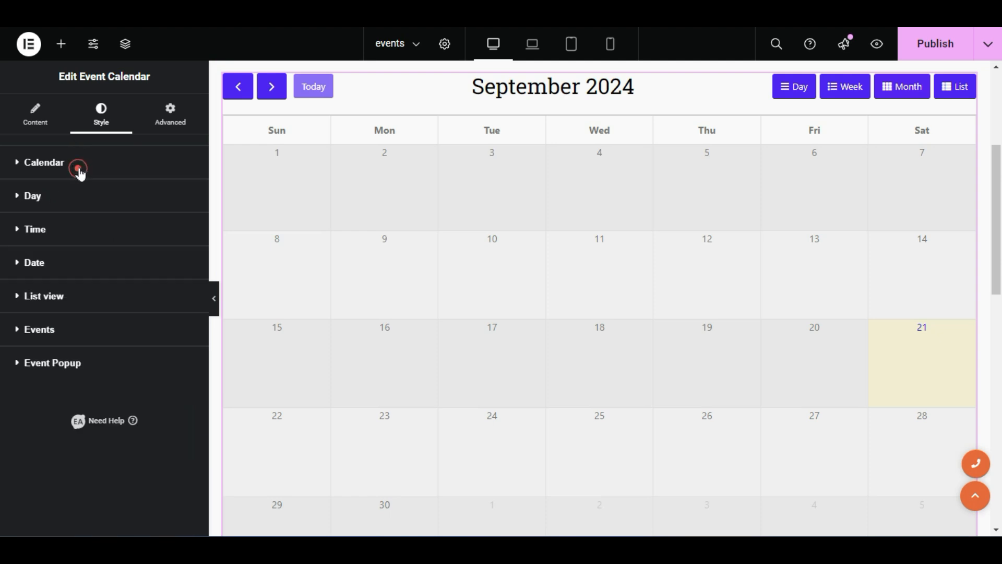
{"action": "left_click", "coordinate": [77, 299]}
{"action": "scroll", "coordinate": [144, 269], "scroll_direction": "down", "scroll_amount": 2}
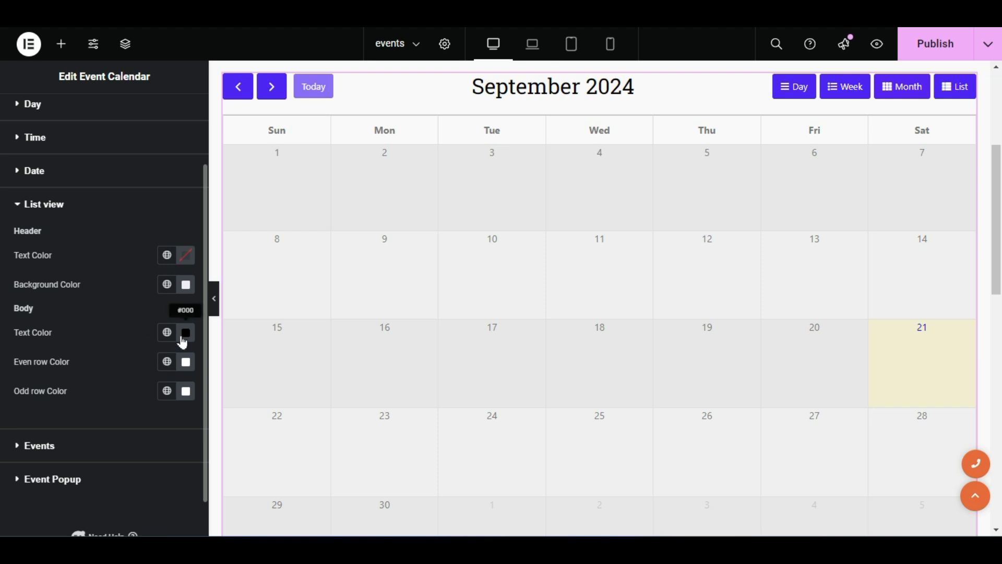
{"action": "left_click", "coordinate": [185, 284]}
{"action": "mouse_move", "coordinate": [249, 387]}
{"action": "left_mouse_down"}
{"action": "mouse_move", "coordinate": [178, 381]}
{"action": "mouse_move", "coordinate": [197, 434]}
{"action": "mouse_move", "coordinate": [245, 405]}
{"action": "left_mouse_up"}
{"action": "scroll", "coordinate": [385, 326], "scroll_direction": "down", "scroll_amount": 2}
{"action": "scroll", "coordinate": [754, 280], "scroll_direction": "up", "scroll_amount": 2}
{"action": "scroll", "coordinate": [754, 280], "scroll_direction": "down", "scroll_amount": 3}
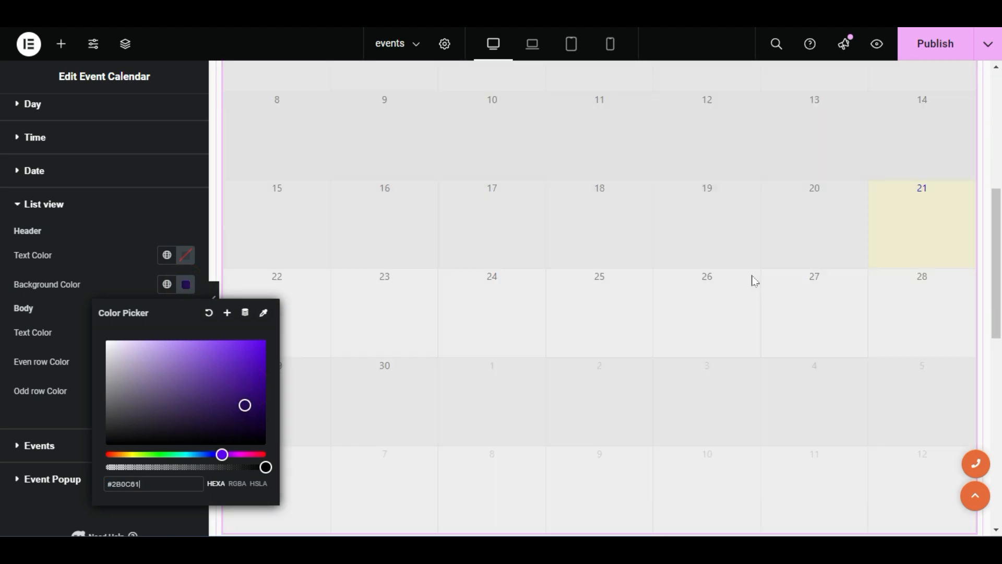
{"action": "left_click", "coordinate": [919, 188]}
Preview the calendar in its Week and Day views and return it to the Month view
{"action": "scroll", "coordinate": [919, 188], "scroll_direction": "up", "scroll_amount": 3}
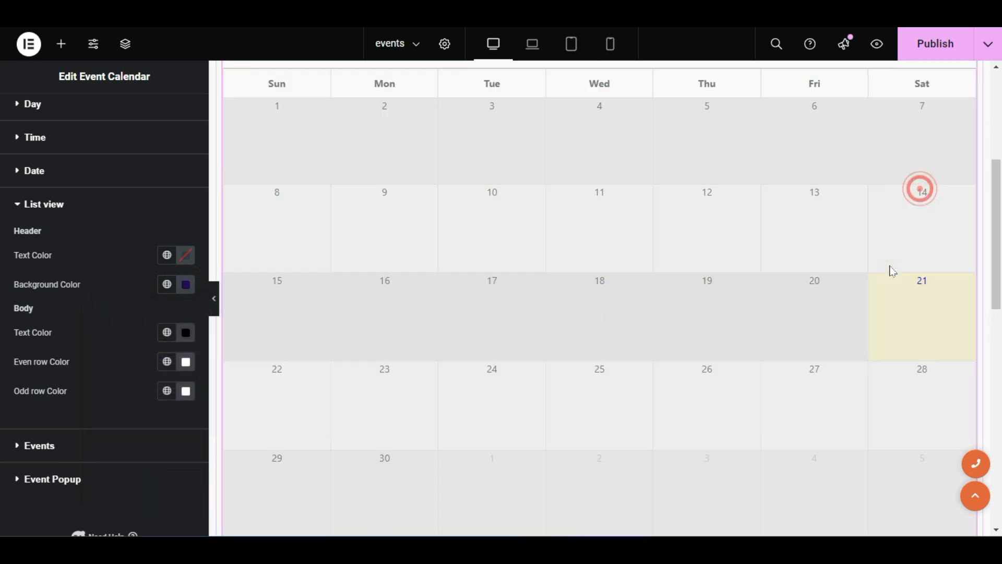
{"action": "left_click", "coordinate": [839, 94]}
{"action": "left_click", "coordinate": [800, 95]}
{"action": "left_click", "coordinate": [845, 93]}
{"action": "left_click", "coordinate": [884, 95]}
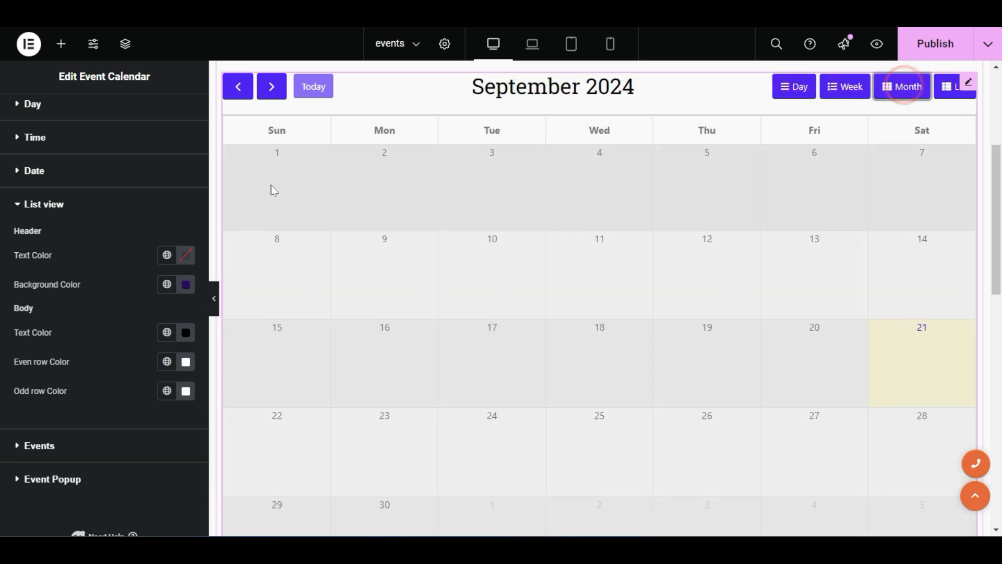
Switch the Event Calendar's source to Manual and check the events in the month grid
{"action": "left_click", "coordinate": [85, 107]}
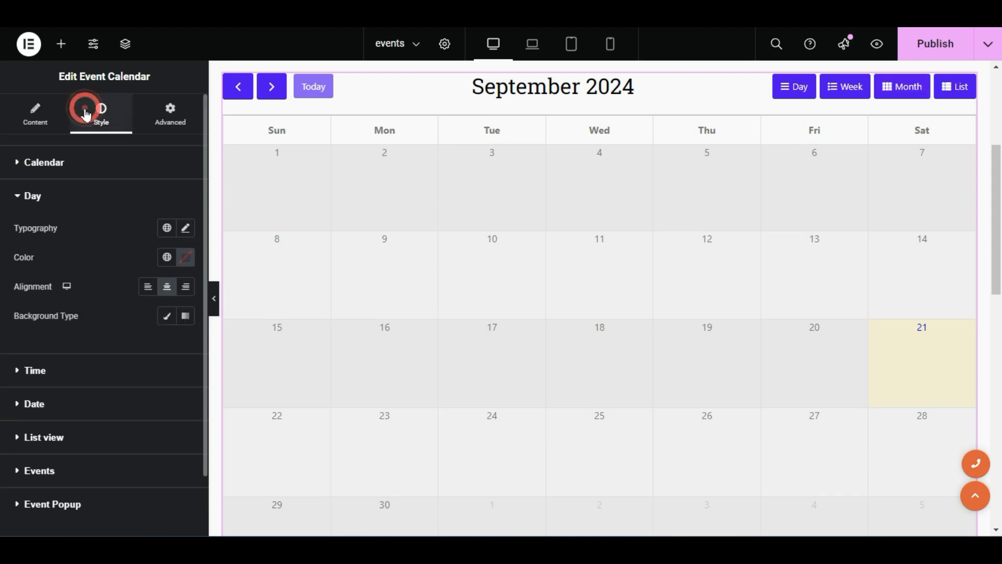
{"action": "left_click", "coordinate": [70, 168]}
{"action": "left_click", "coordinate": [34, 113]}
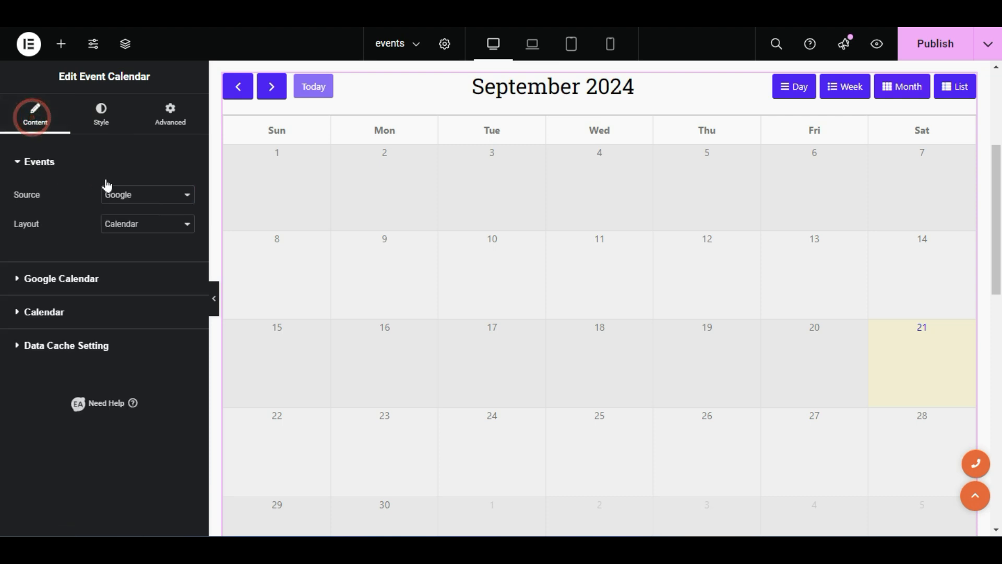
{"action": "left_click", "coordinate": [134, 196]}
{"action": "left_click", "coordinate": [144, 215]}
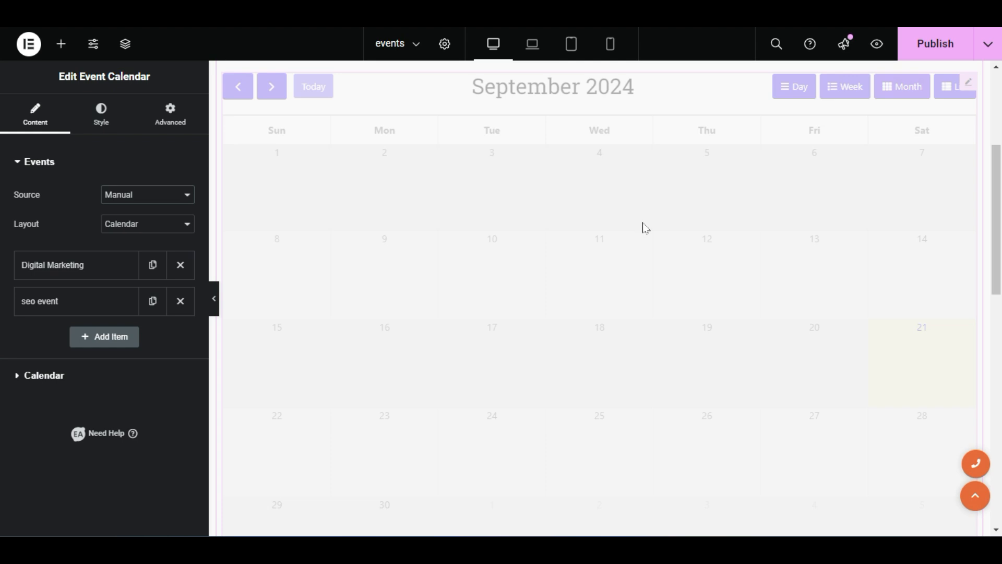
{"action": "scroll", "coordinate": [819, 334], "scroll_direction": "down", "scroll_amount": 1}
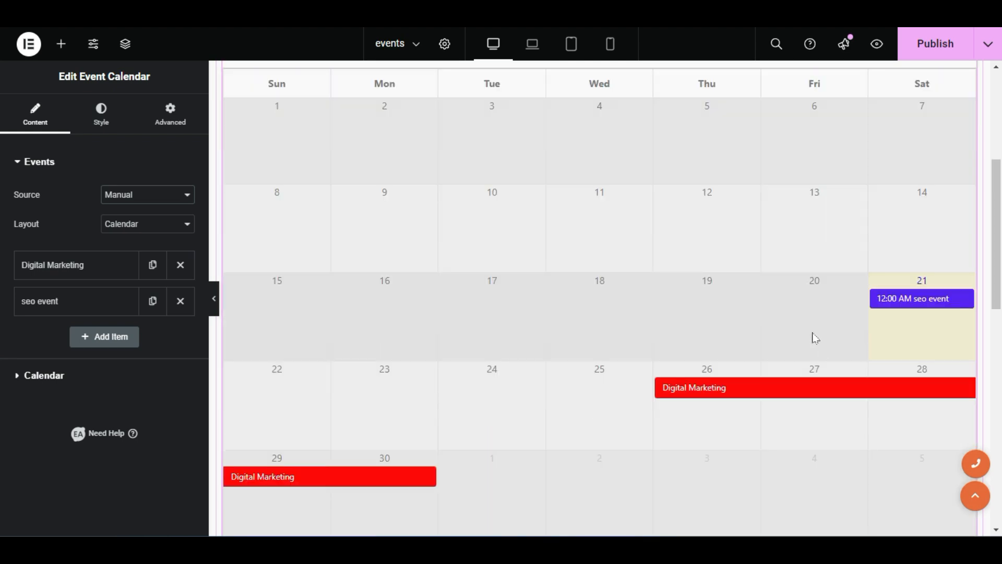
{"action": "scroll", "coordinate": [537, 282], "scroll_direction": "up", "scroll_amount": 2}
{"action": "scroll", "coordinate": [537, 282], "scroll_direction": "down", "scroll_amount": 1}
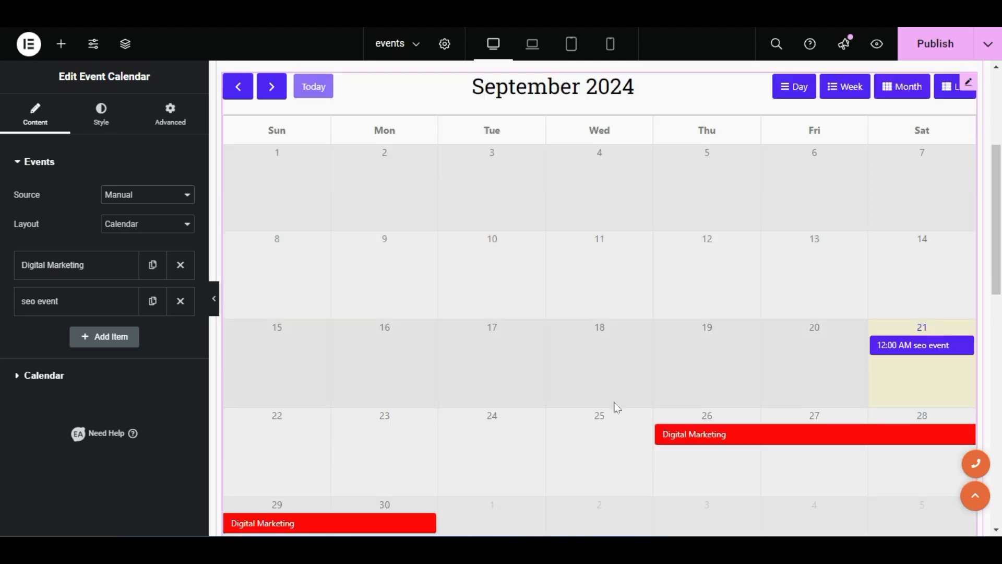
Open the Digital Marketing event's popup and examine the Event Popup styling options for title, date, icon, content and close button
{"action": "left_click", "coordinate": [671, 439]}
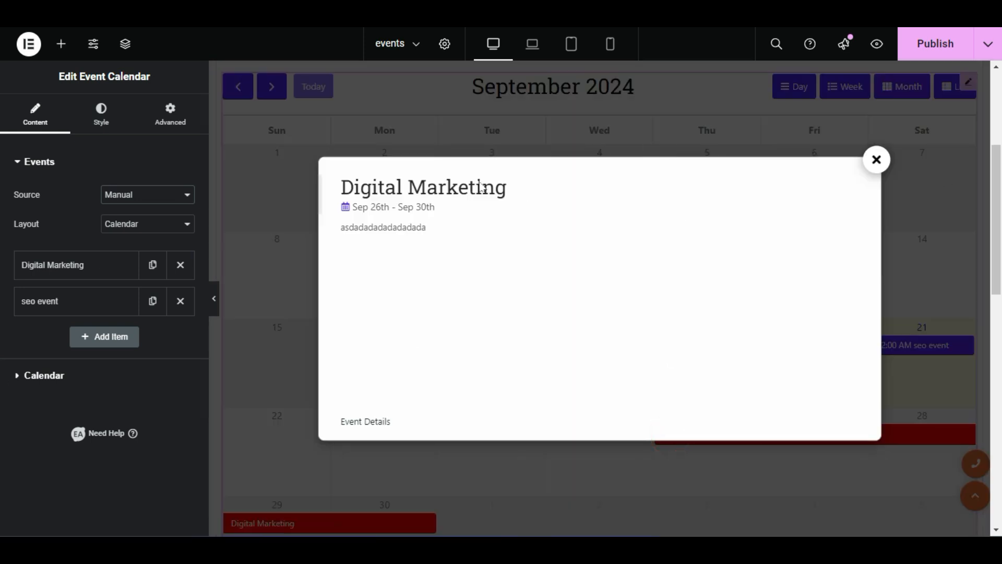
{"action": "left_click", "coordinate": [99, 116]}
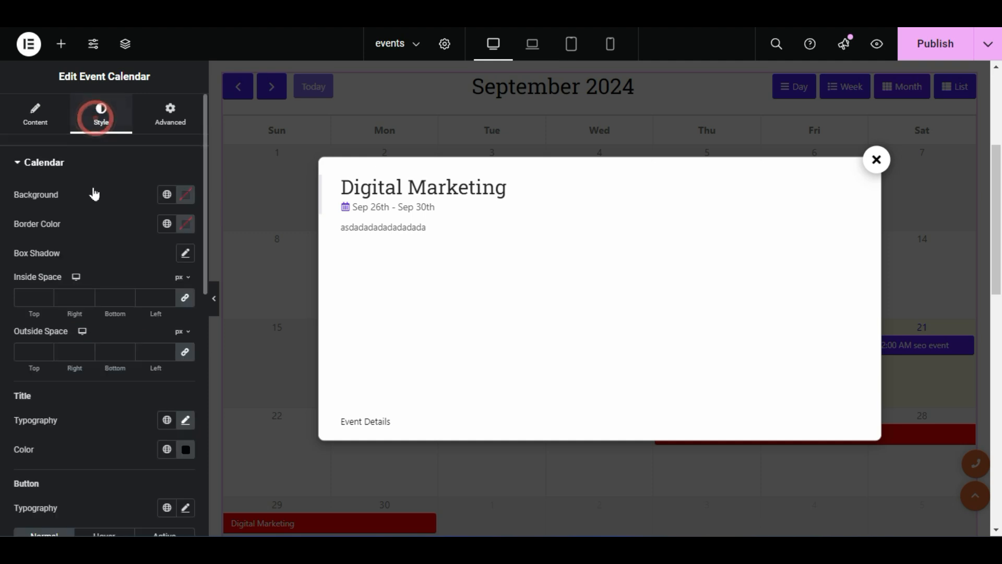
{"action": "scroll", "coordinate": [93, 278], "scroll_direction": "down", "scroll_amount": 5}
{"action": "scroll", "coordinate": [89, 298], "scroll_direction": "up", "scroll_amount": 5}
{"action": "left_click", "coordinate": [33, 163]}
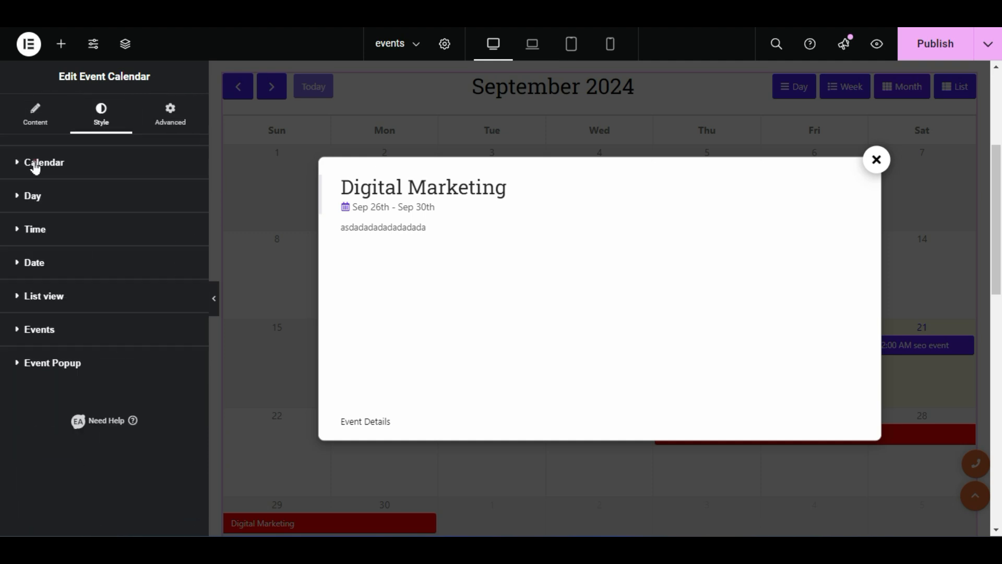
{"action": "left_click", "coordinate": [50, 363]}
{"action": "scroll", "coordinate": [94, 282], "scroll_direction": "down", "scroll_amount": 1}
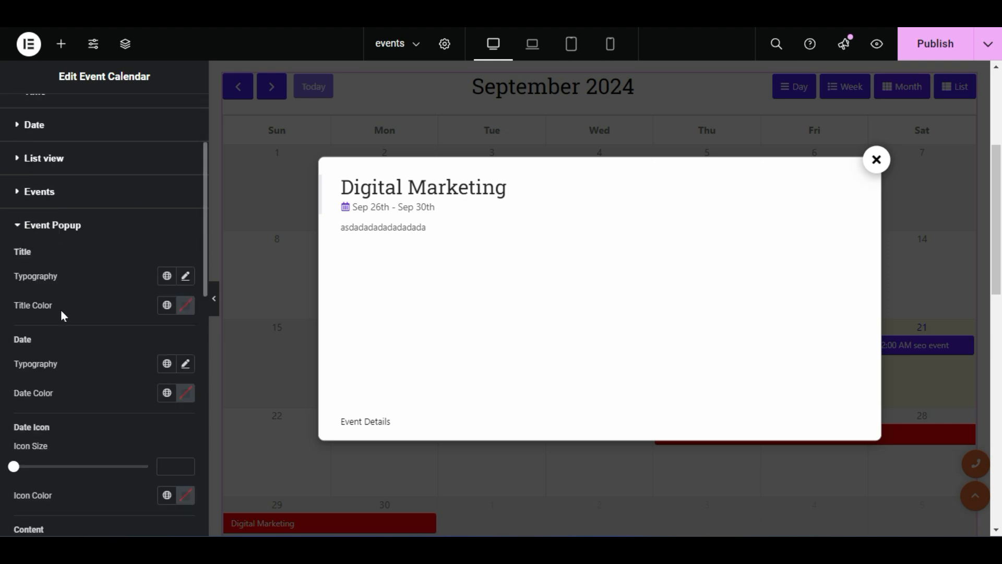
{"action": "scroll", "coordinate": [49, 334], "scroll_direction": "down", "scroll_amount": 1}
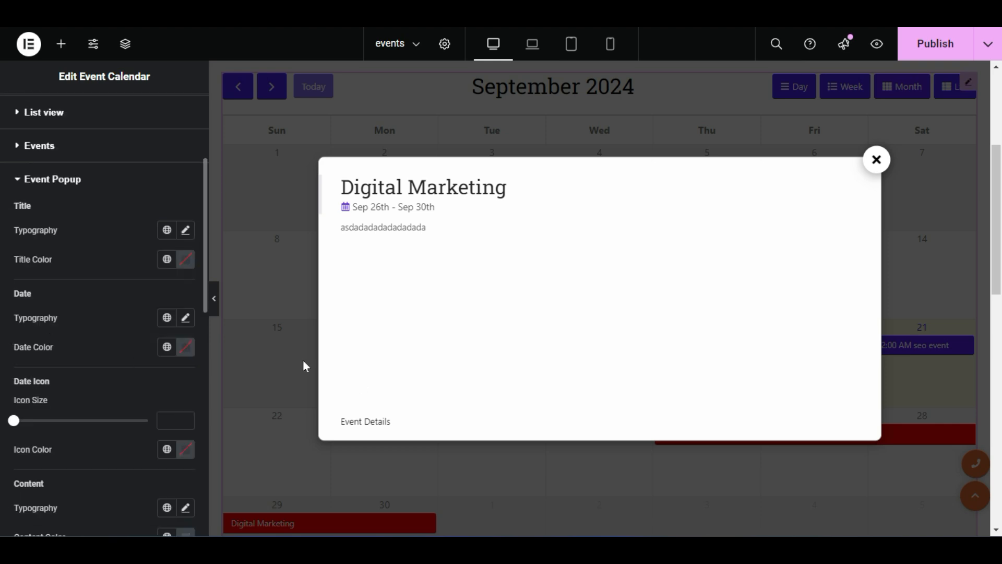
{"action": "scroll", "coordinate": [54, 383], "scroll_direction": "down", "scroll_amount": 3}
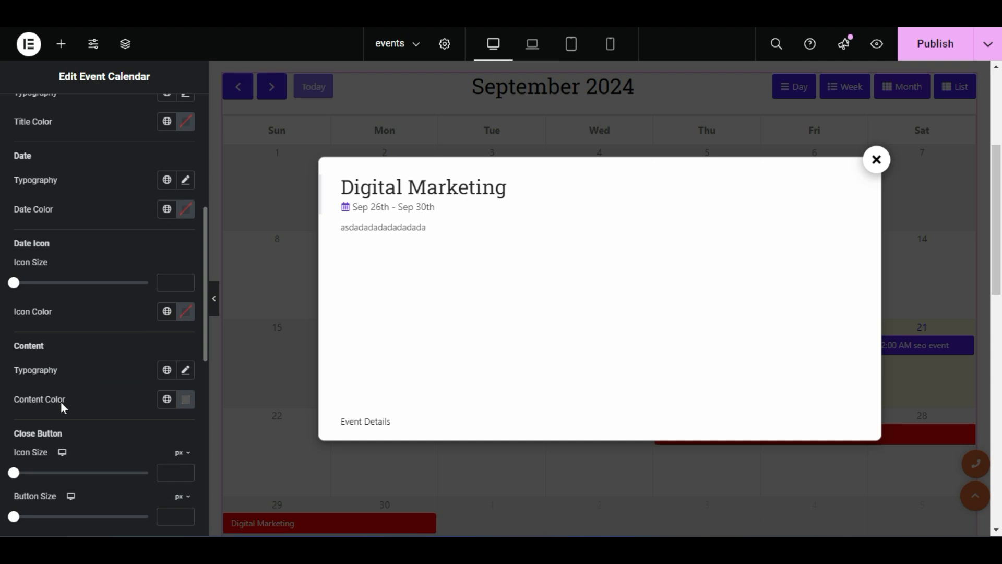
{"action": "scroll", "coordinate": [61, 402], "scroll_direction": "up", "scroll_amount": 5}
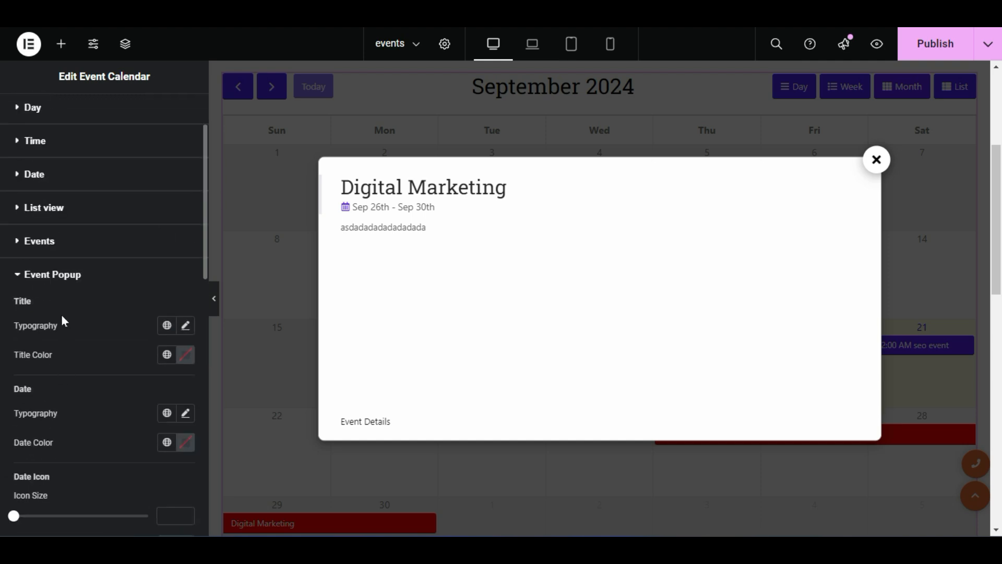
Review the Events styling options, close the event popup and return to the calendar's content settings
{"action": "left_click", "coordinate": [52, 238]}
{"action": "scroll", "coordinate": [91, 322], "scroll_direction": "down", "scroll_amount": 3}
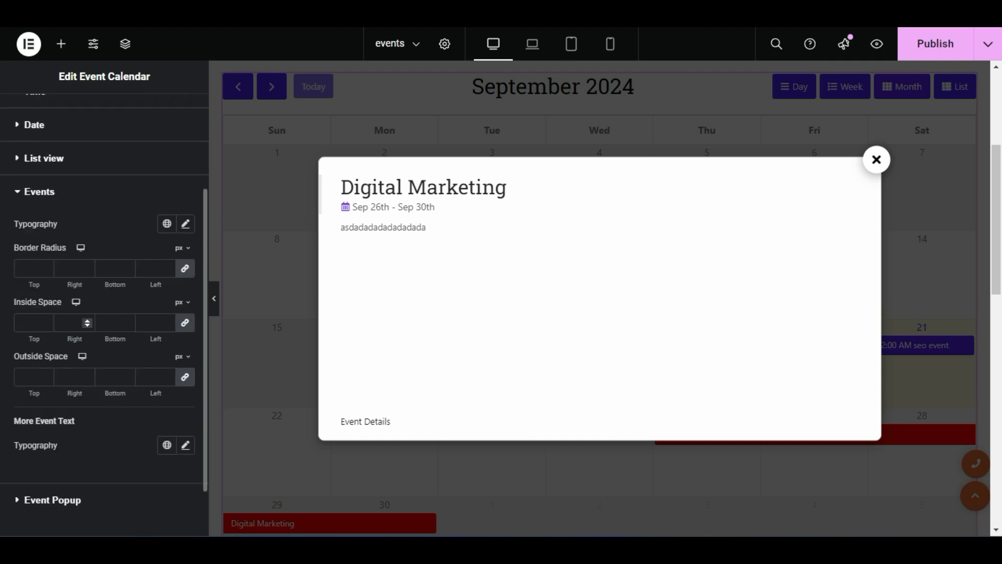
{"action": "scroll", "coordinate": [96, 326], "scroll_direction": "down", "scroll_amount": 1}
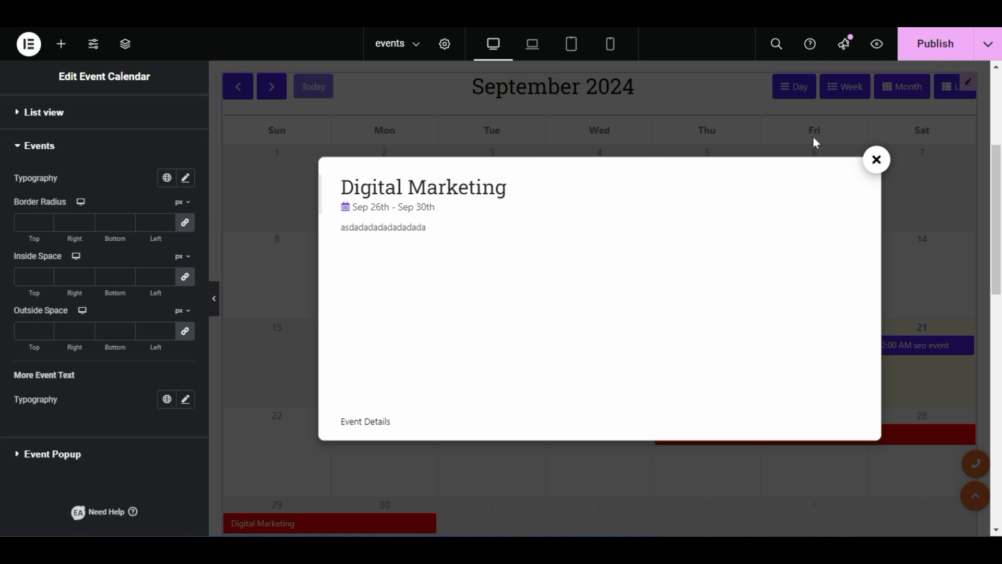
{"action": "left_click", "coordinate": [883, 166]}
{"action": "scroll", "coordinate": [63, 209], "scroll_direction": "up", "scroll_amount": 4}
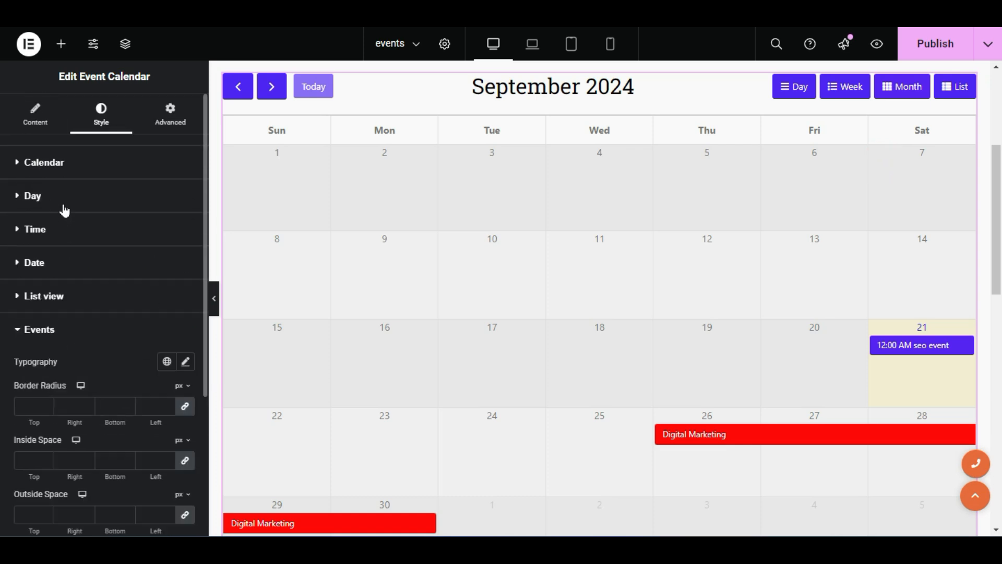
{"action": "left_click", "coordinate": [27, 111]}
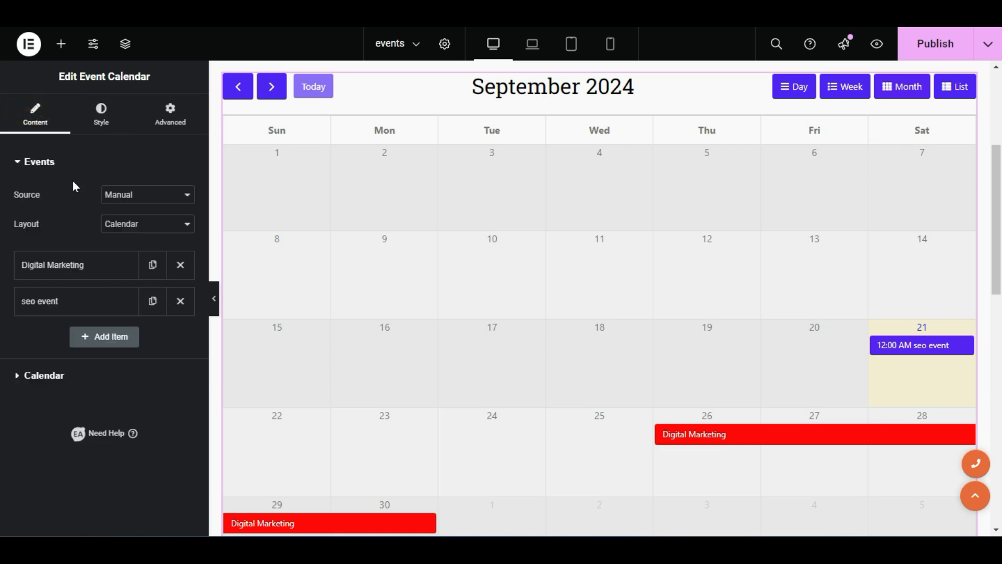
Open the Events heading above the calendar for editing and show its style settings
{"action": "scroll", "coordinate": [398, 320], "scroll_direction": "up", "scroll_amount": 5}
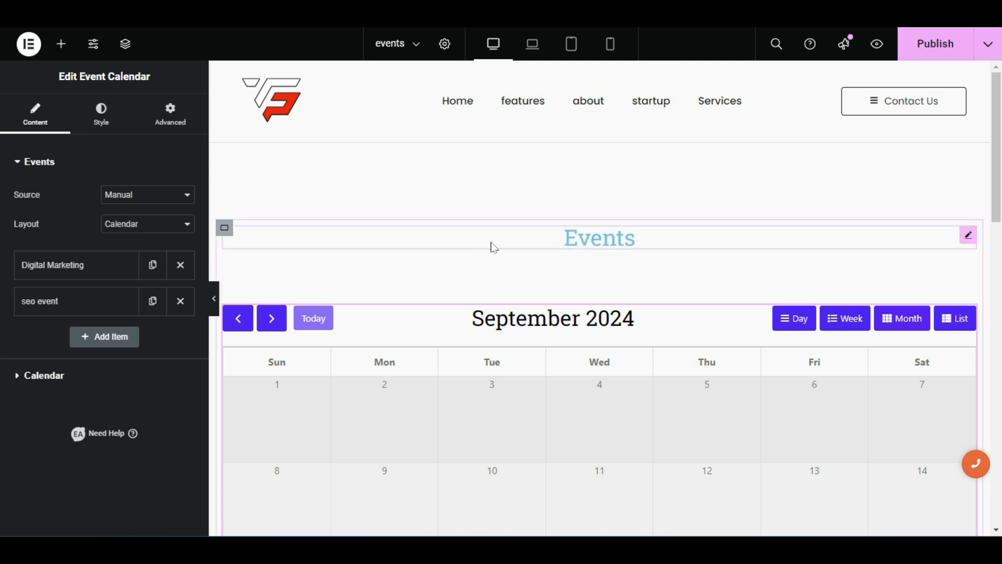
{"action": "right_click", "coordinate": [494, 249]}
{"action": "left_click", "coordinate": [526, 223]}
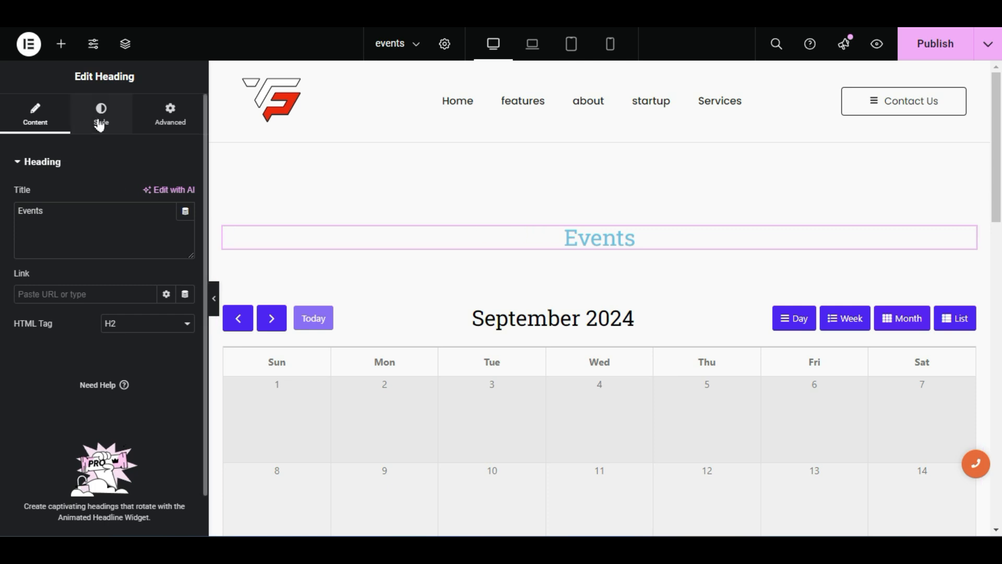
{"action": "left_click", "coordinate": [102, 115]}
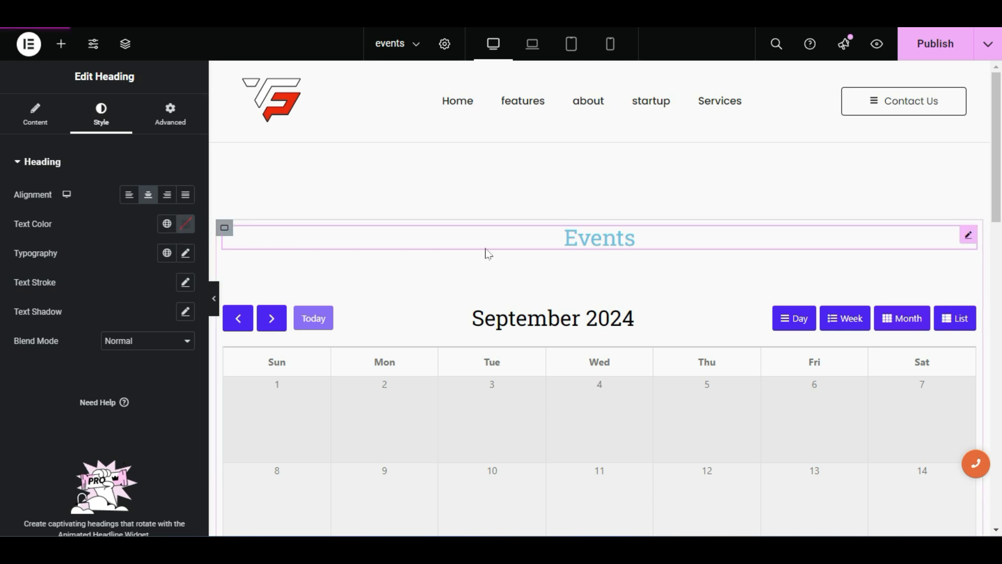
Set the background type of the container around the calendar to Classic, trying a background color and leaving the color unset
{"action": "left_click", "coordinate": [225, 230]}
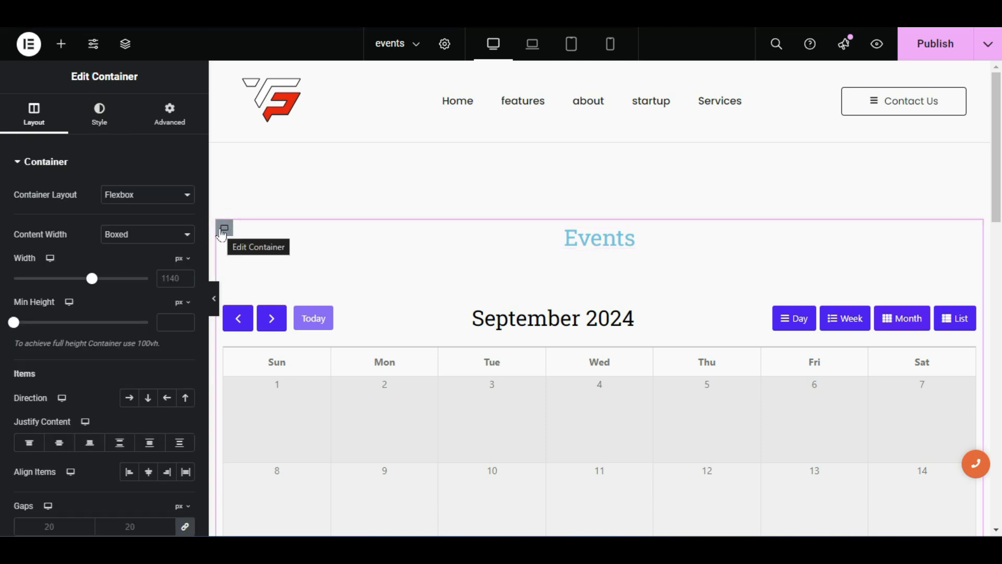
{"action": "left_click", "coordinate": [82, 118]}
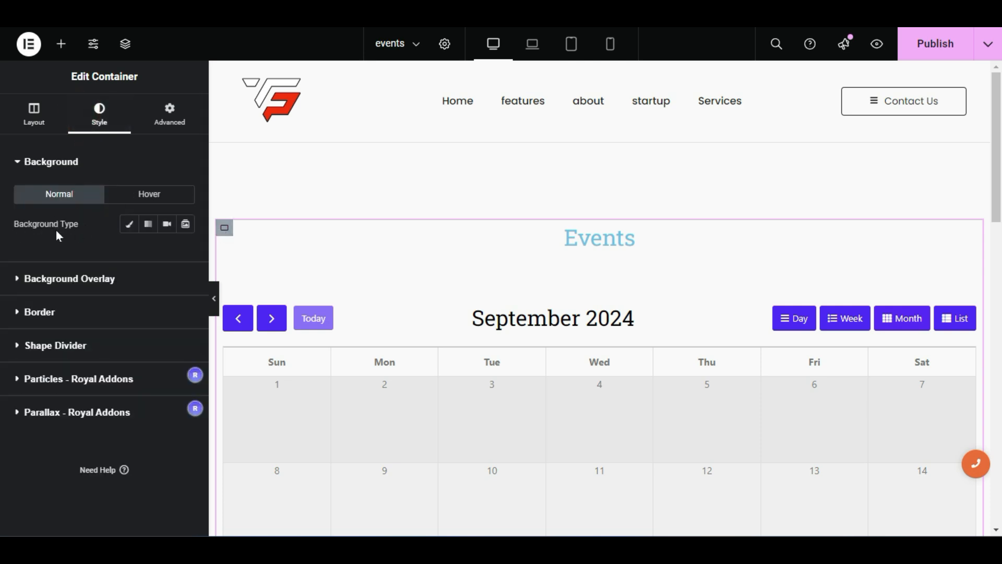
{"action": "left_click", "coordinate": [125, 225]}
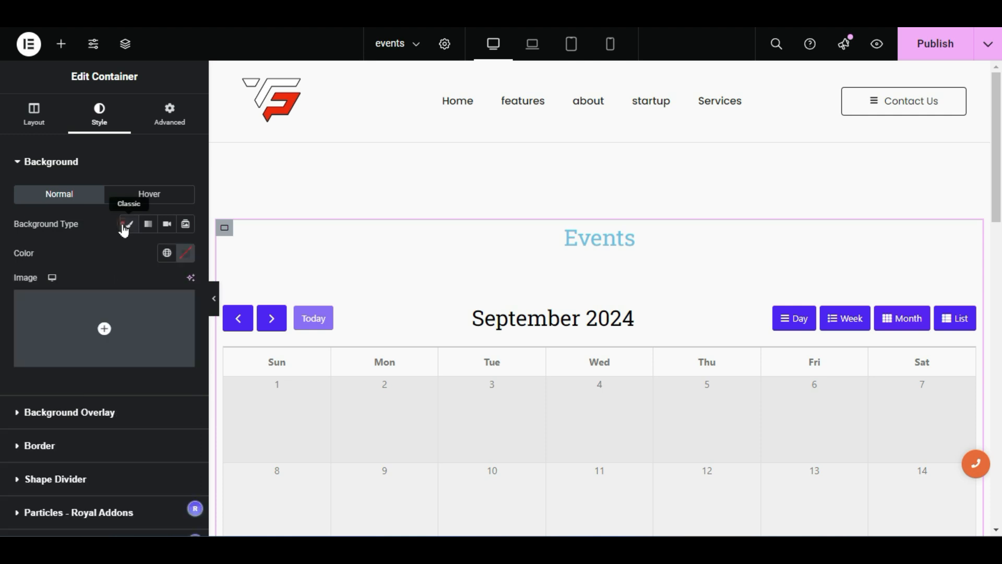
{"action": "left_click", "coordinate": [181, 257]}
{"action": "left_click_drag", "start_coordinate": [125, 376], "coordinate": [110, 413]}
{"action": "left_click_drag", "start_coordinate": [114, 359], "coordinate": [99, 321]}
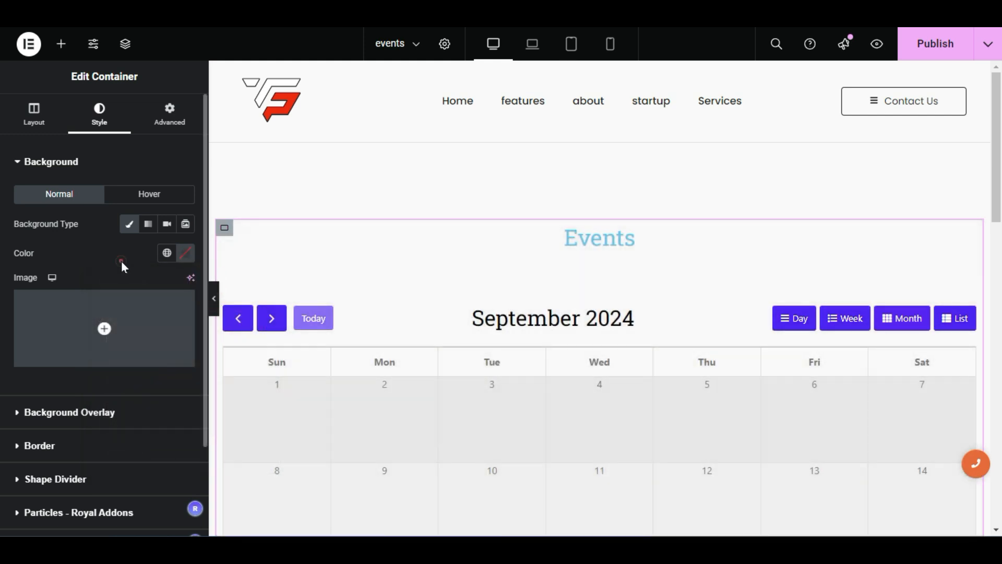
{"action": "left_click", "coordinate": [121, 262]}
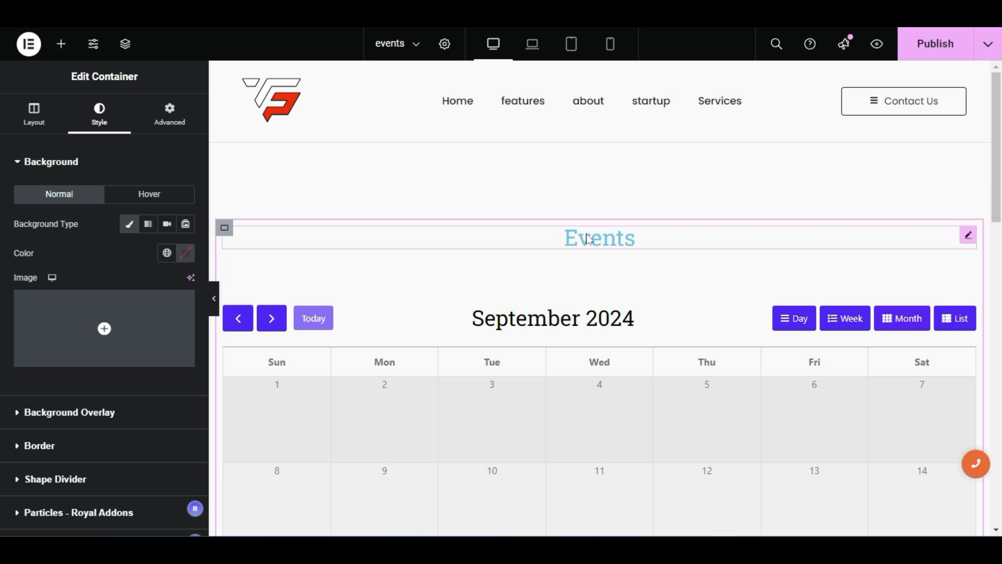
Delete the Events heading above the calendar
{"action": "scroll", "coordinate": [593, 251], "scroll_direction": "down", "scroll_amount": 10}
{"action": "scroll", "coordinate": [597, 269], "scroll_direction": "up", "scroll_amount": 10}
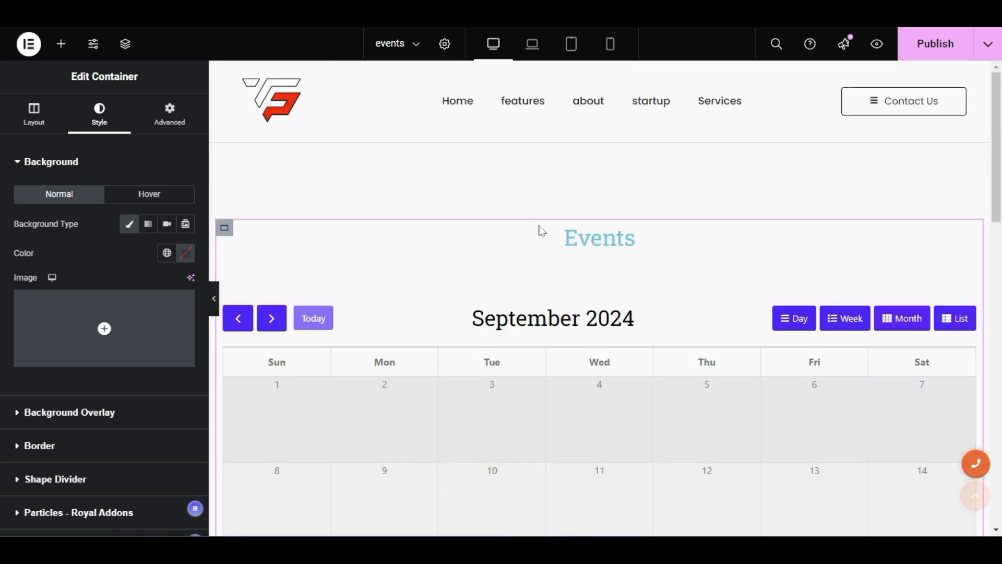
{"action": "right_click", "coordinate": [570, 237]}
{"action": "left_click", "coordinate": [594, 518]}
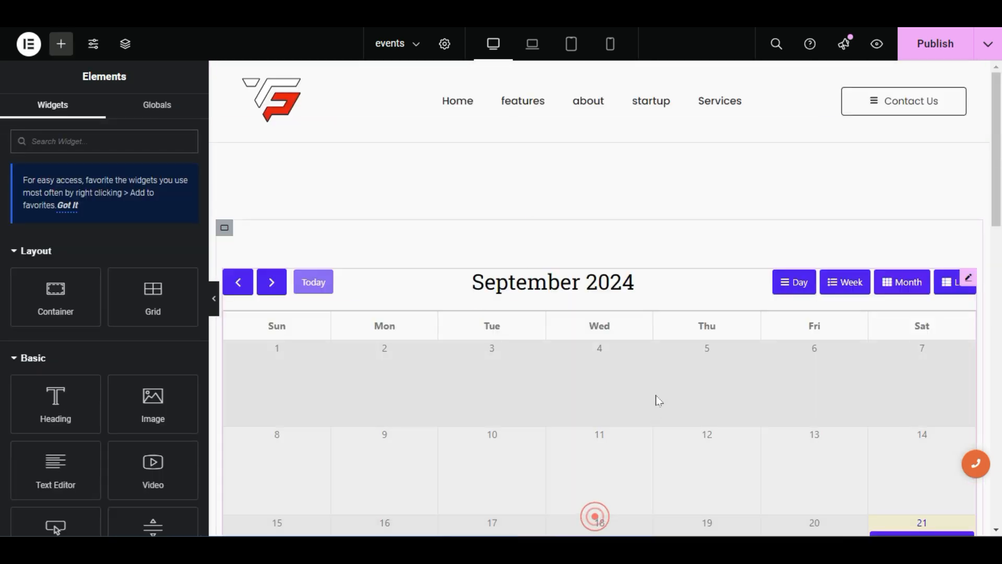
Add a new Heading widget in the empty section below the calendar
{"action": "scroll", "coordinate": [658, 400], "scroll_direction": "down", "scroll_amount": 10}
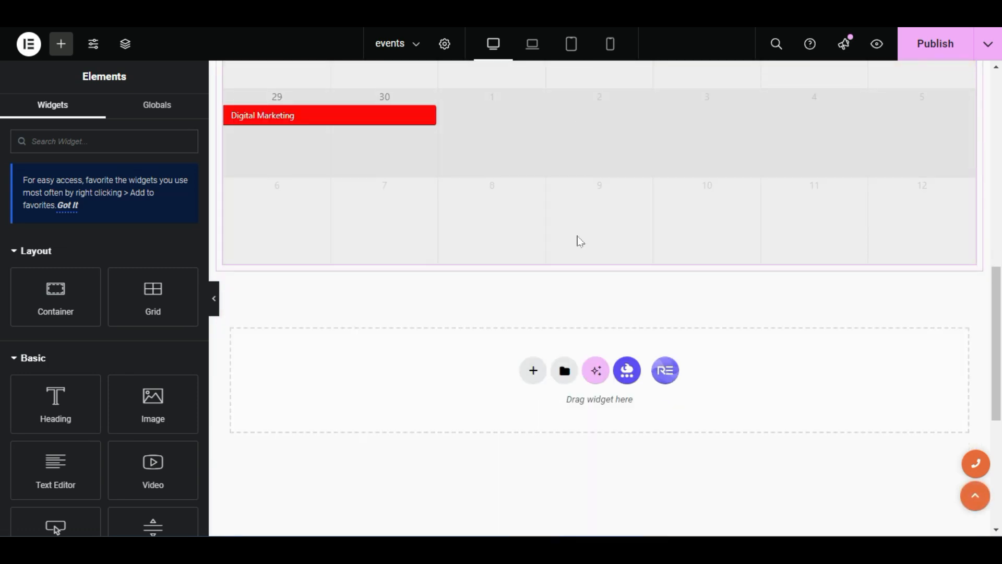
{"action": "scroll", "coordinate": [579, 240], "scroll_direction": "down", "scroll_amount": 1}
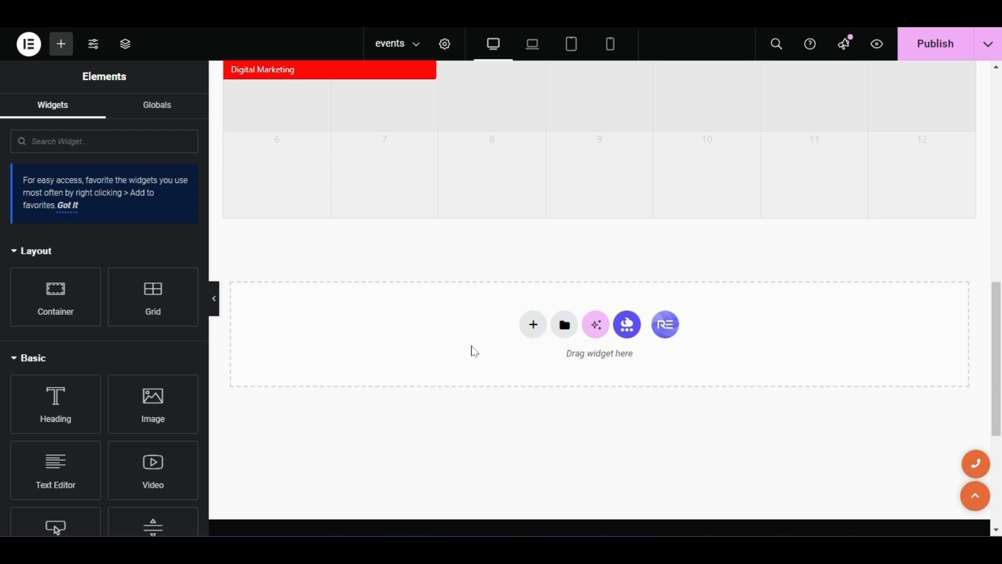
{"action": "left_click", "coordinate": [62, 47]}
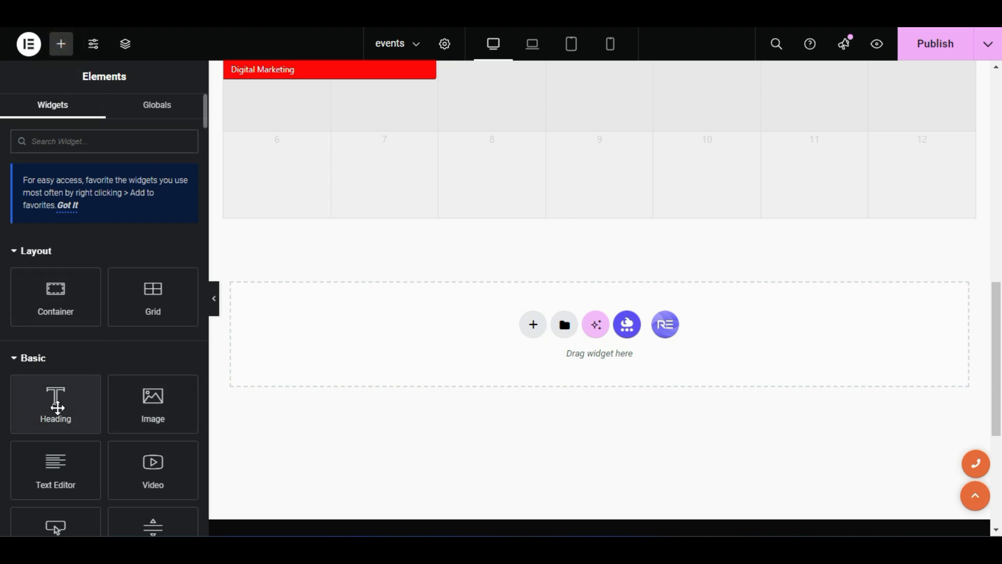
{"action": "left_click_drag", "start_coordinate": [63, 396], "coordinate": [501, 345]}
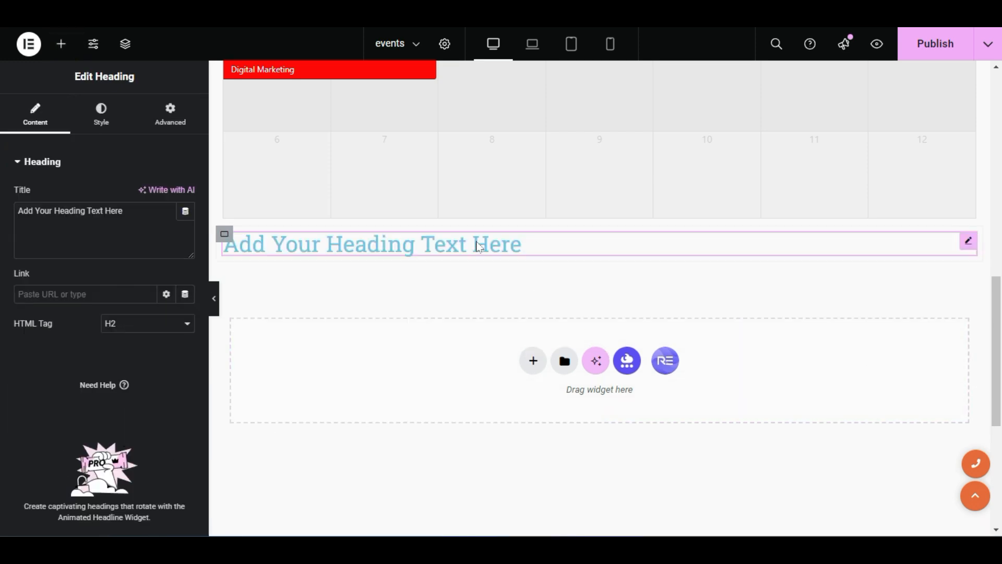
Move the container holding the new heading from below the calendar to above it
{"action": "left_click", "coordinate": [476, 240]}
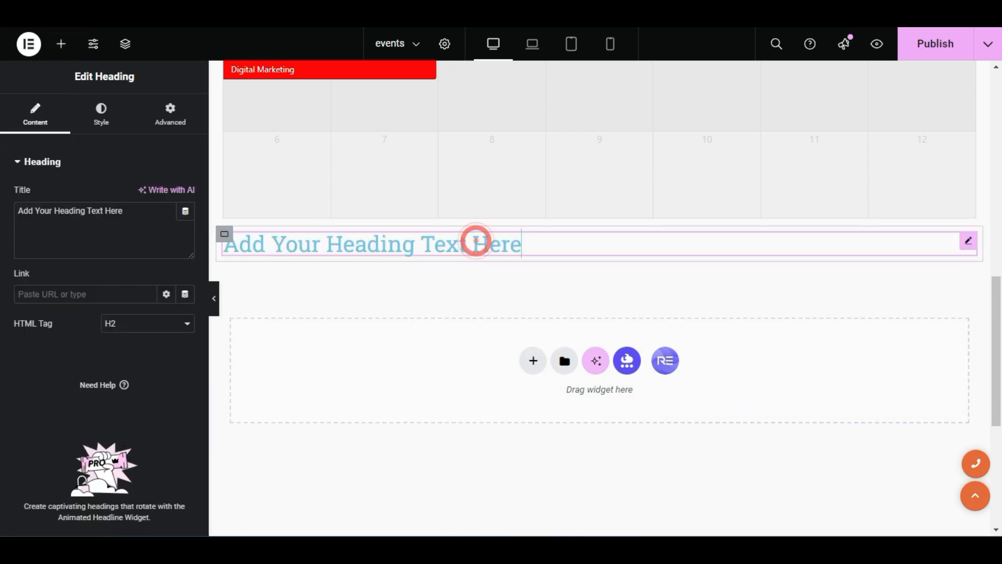
{"action": "left_click", "coordinate": [224, 234]}
{"action": "scroll", "coordinate": [228, 240], "scroll_direction": "up", "scroll_amount": 4}
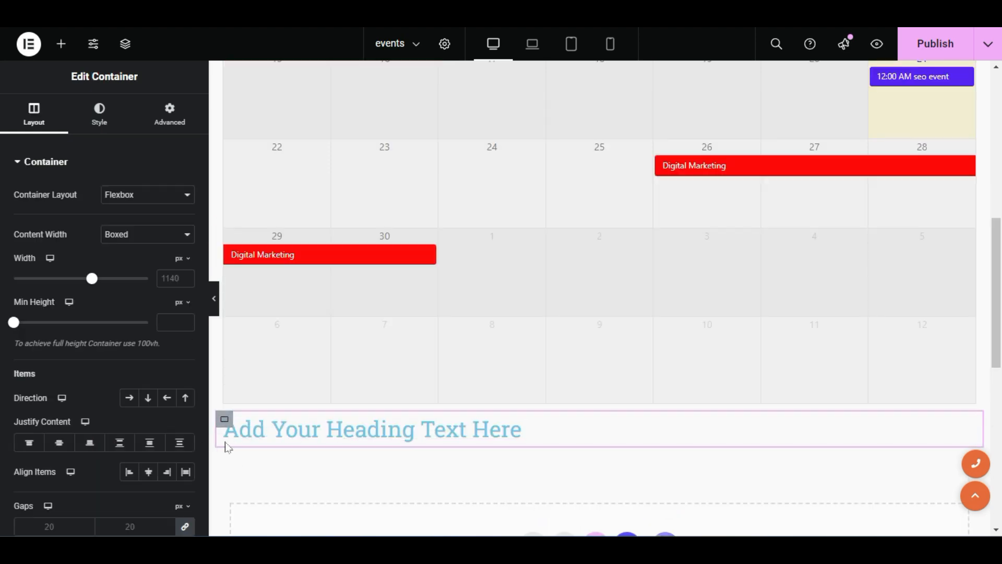
{"action": "left_click_drag", "start_coordinate": [228, 425], "coordinate": [933, 157]}
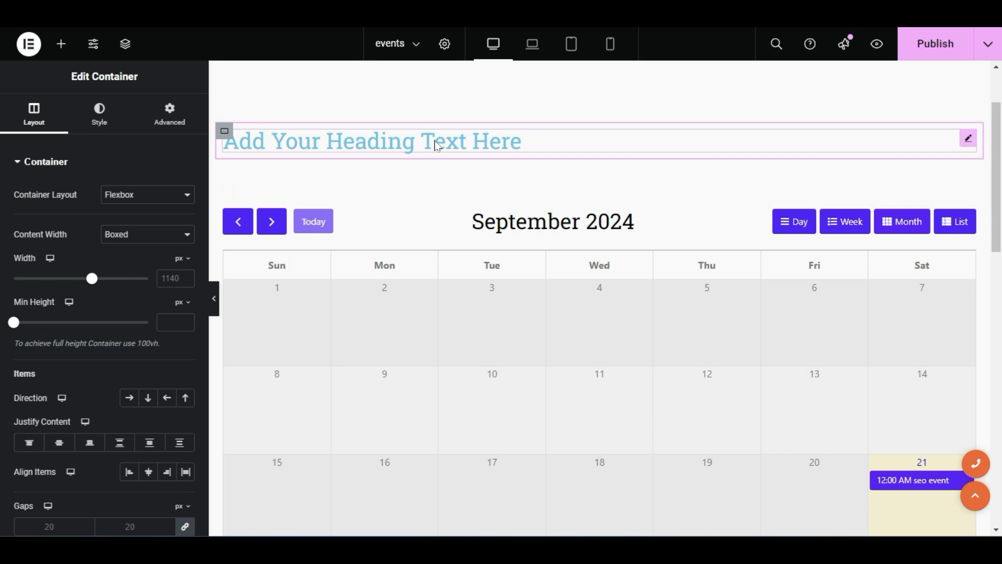
Center-align the heading above the calendar and set its text color to red
{"action": "left_click", "coordinate": [471, 138]}
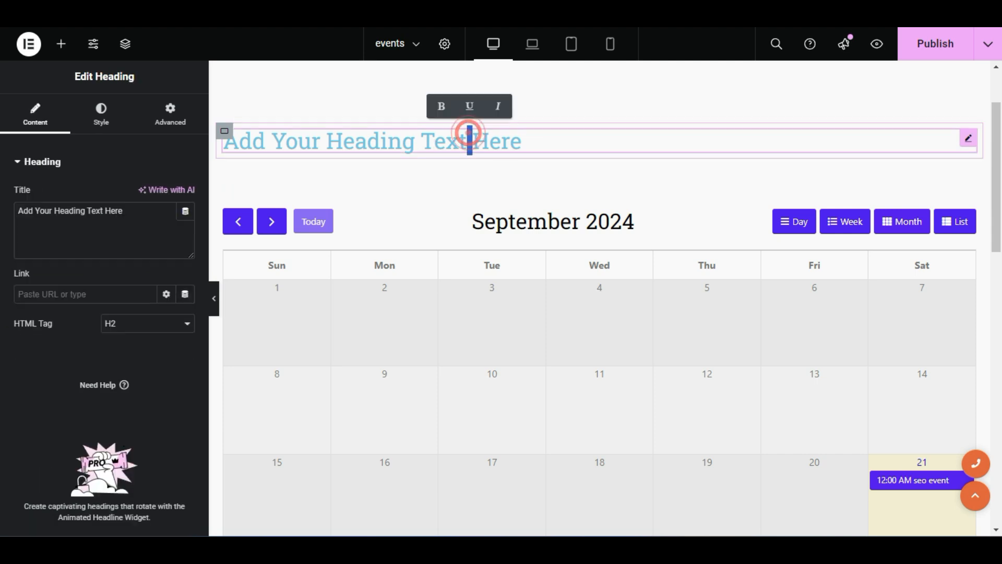
{"action": "right_click", "coordinate": [509, 149]}
{"action": "left_click", "coordinate": [551, 160]}
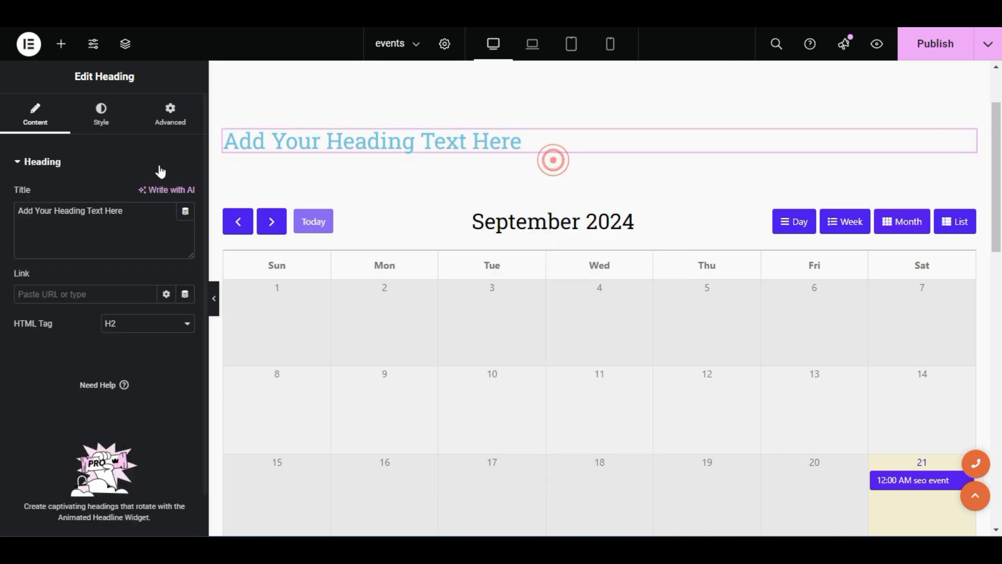
{"action": "left_click", "coordinate": [118, 117]}
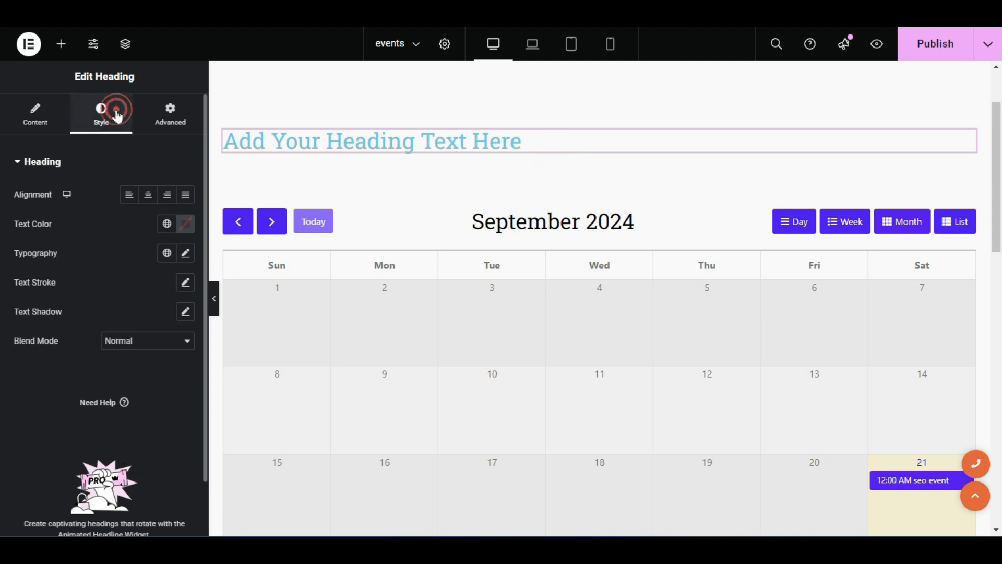
{"action": "left_click", "coordinate": [149, 204]}
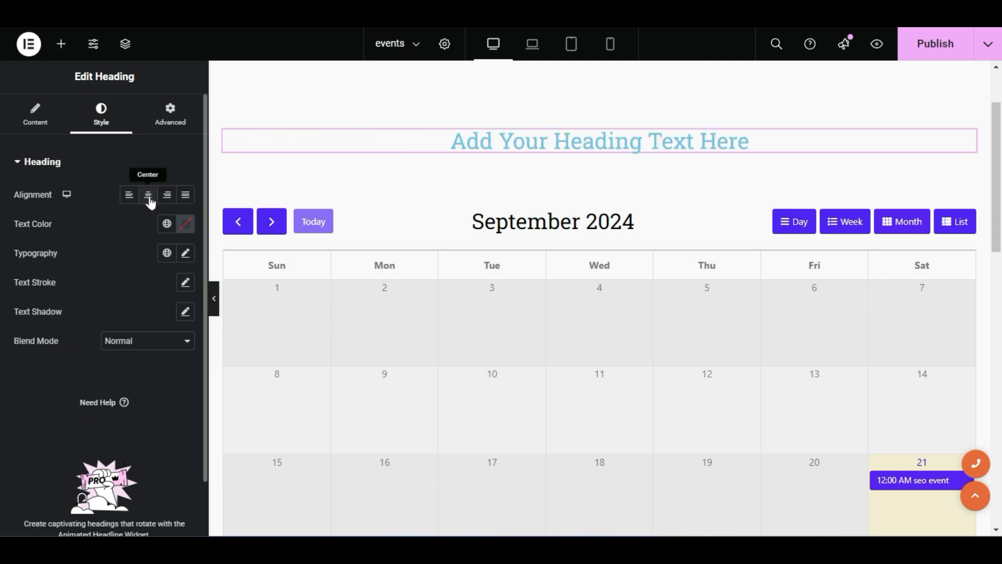
{"action": "left_click", "coordinate": [182, 228]}
{"action": "left_click_drag", "start_coordinate": [238, 292], "coordinate": [237, 309]}
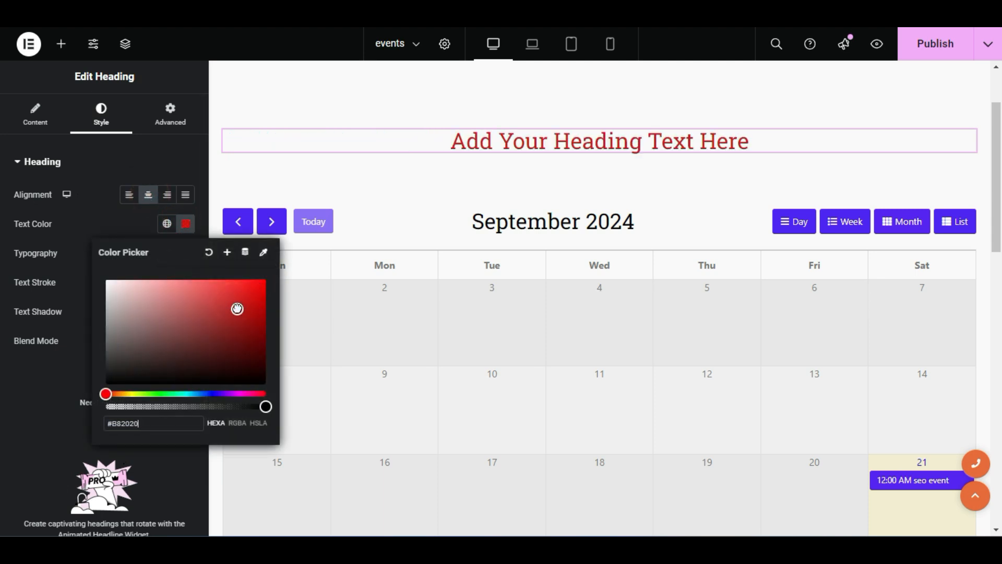
{"action": "left_click", "coordinate": [84, 231]}
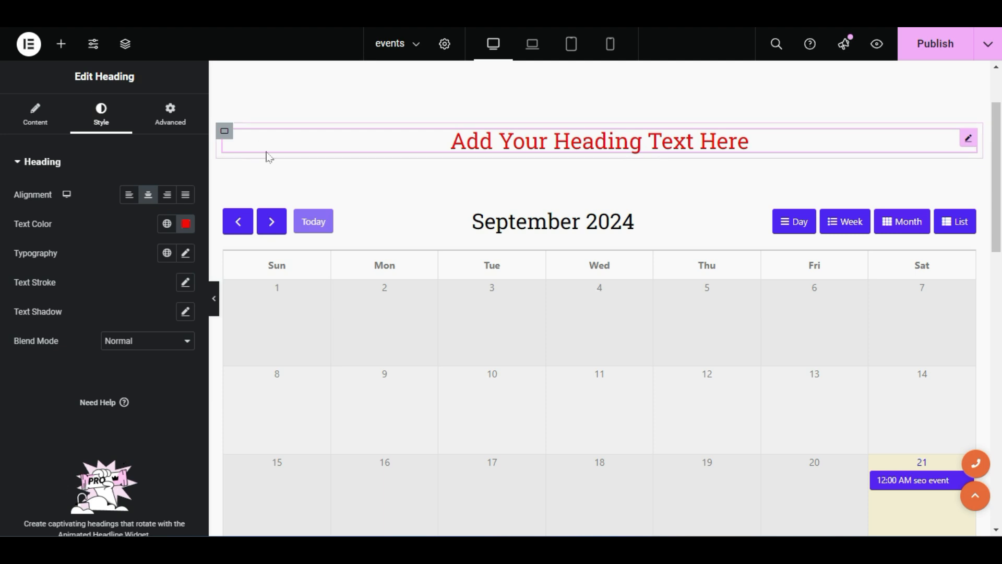
Give the heading's container a Classic background with the dark gray color #2A2A2A
{"action": "left_click", "coordinate": [224, 132]}
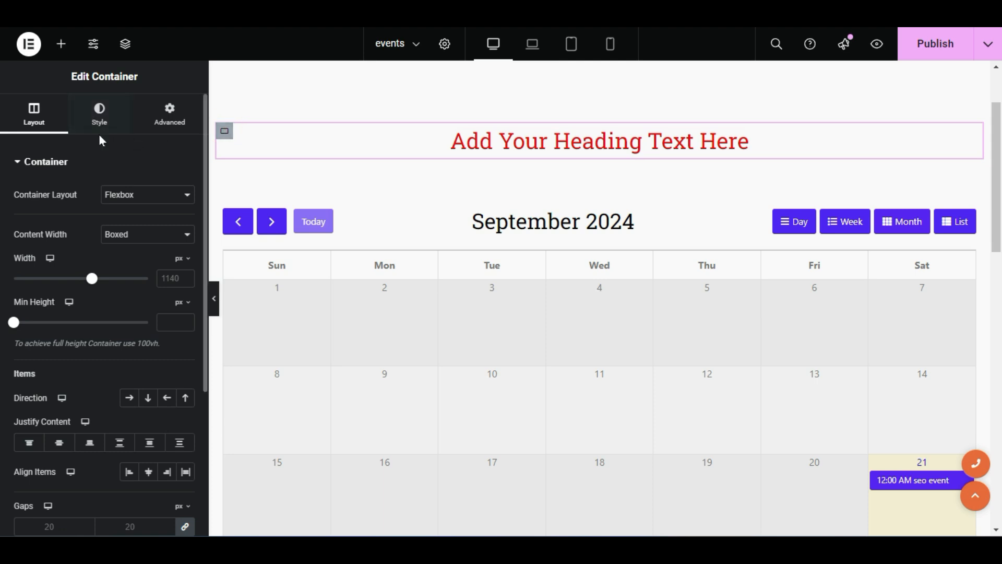
{"action": "left_click", "coordinate": [99, 115]}
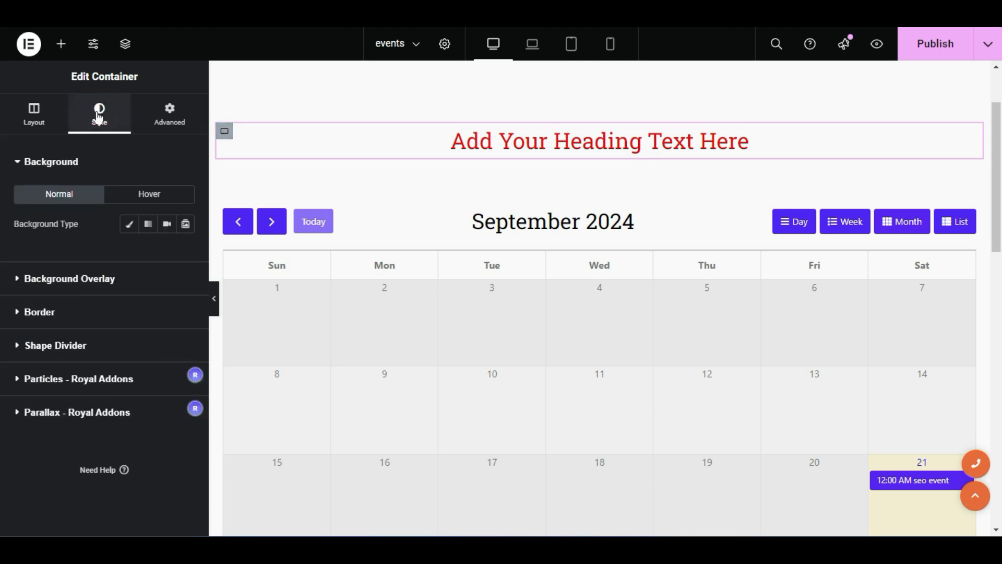
{"action": "left_click", "coordinate": [129, 229]}
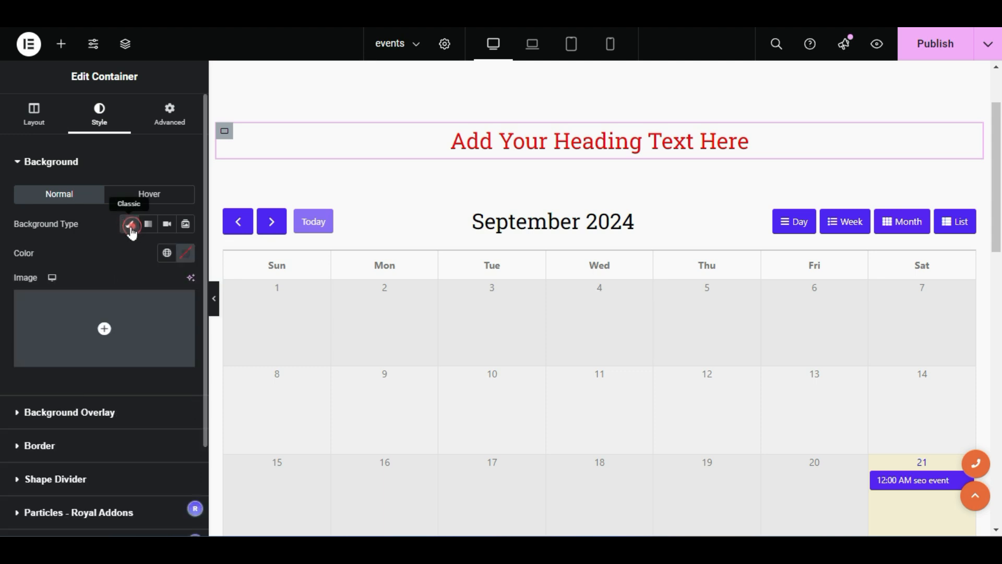
{"action": "left_click", "coordinate": [186, 253]}
{"action": "left_click_drag", "start_coordinate": [152, 347], "coordinate": [101, 402]}
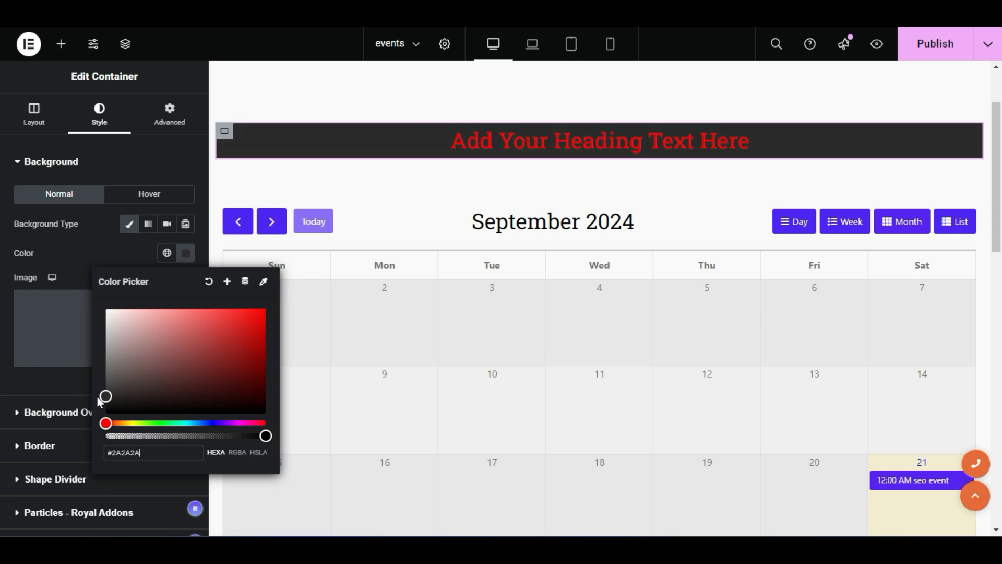
{"action": "left_click", "coordinate": [127, 241]}
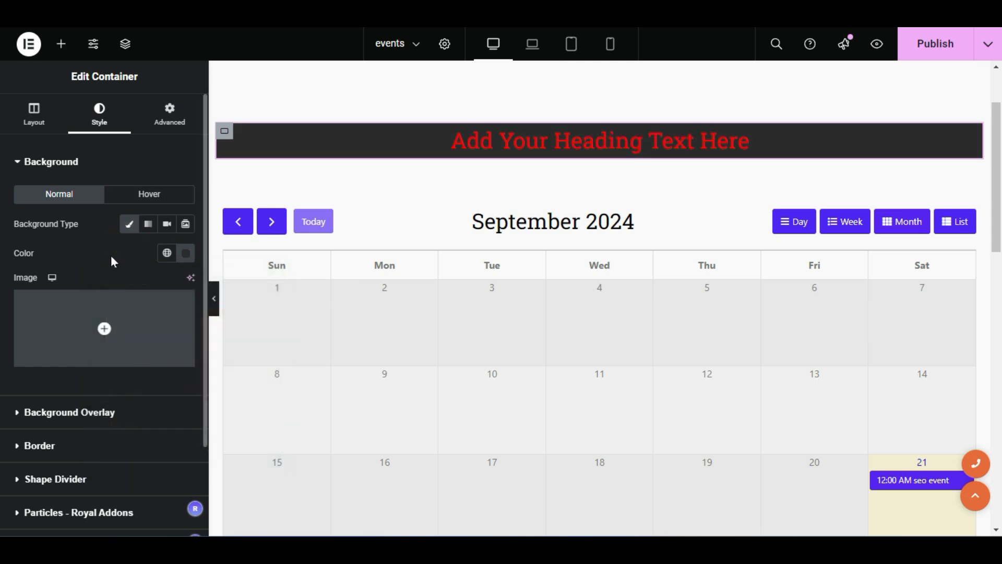
Try a gradient background with a violet second color on the heading's container, then restore the Classic type
{"action": "left_click", "coordinate": [150, 225]}
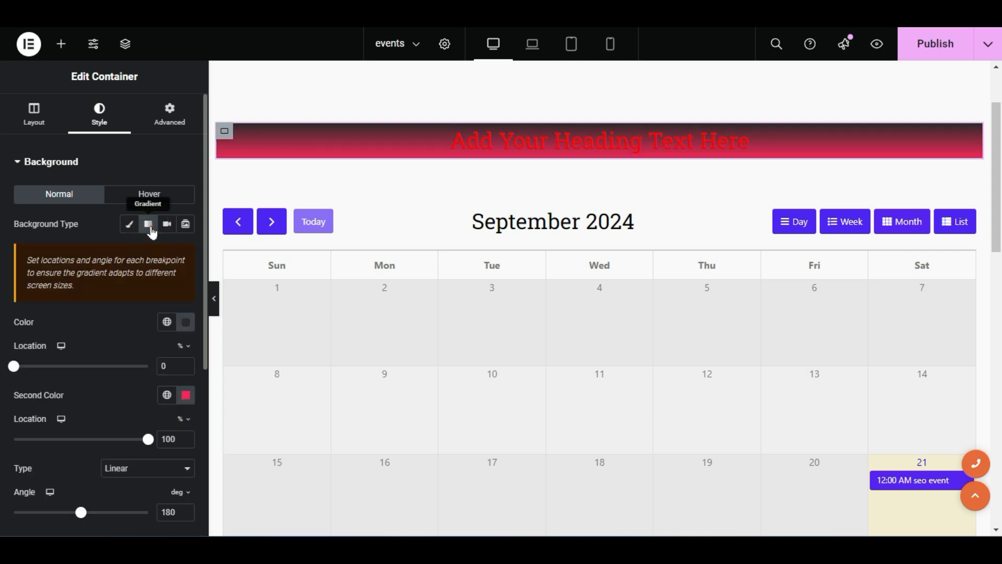
{"action": "left_click", "coordinate": [185, 395]}
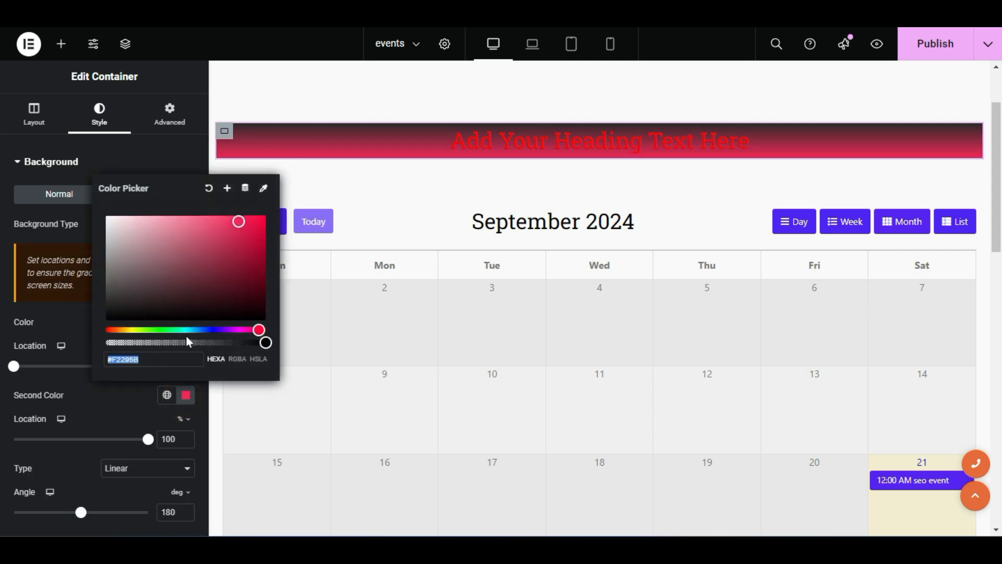
{"action": "left_click_drag", "start_coordinate": [204, 329], "coordinate": [218, 328]}
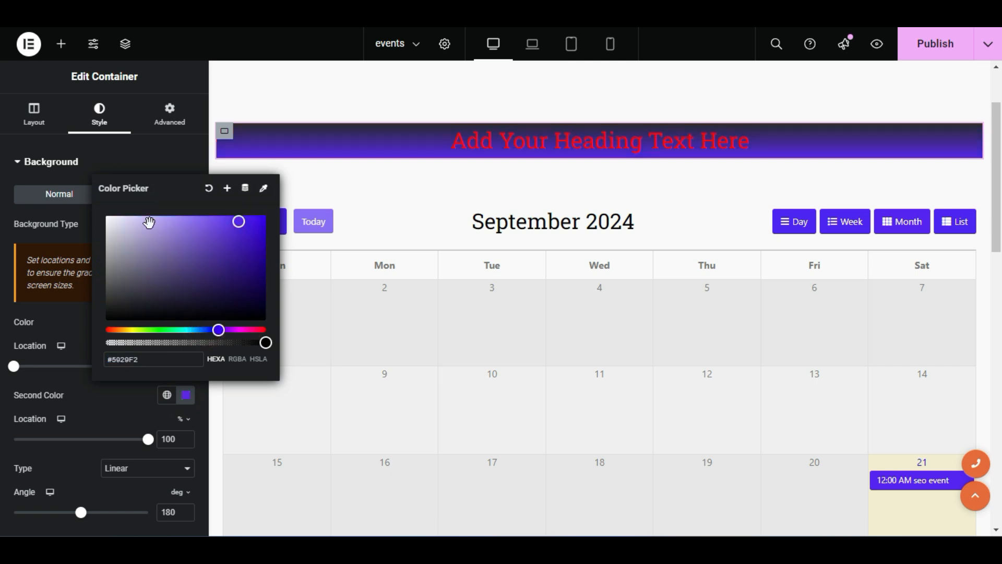
{"action": "left_click", "coordinate": [140, 161]}
{"action": "left_click", "coordinate": [126, 153]}
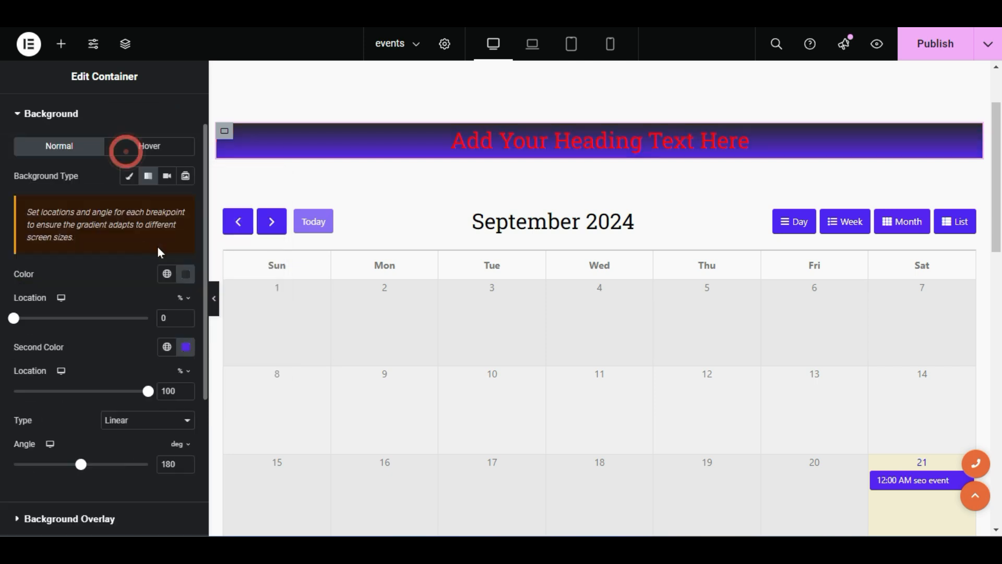
{"action": "left_click", "coordinate": [128, 176]}
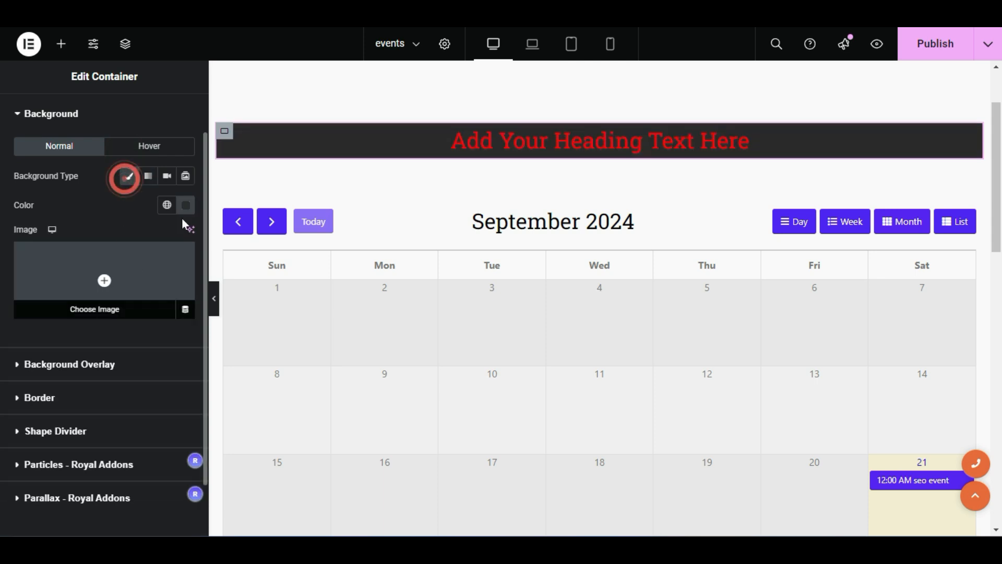
Replace the placeholder title of the heading above the calendar with "Events"
{"action": "left_click", "coordinate": [562, 133]}
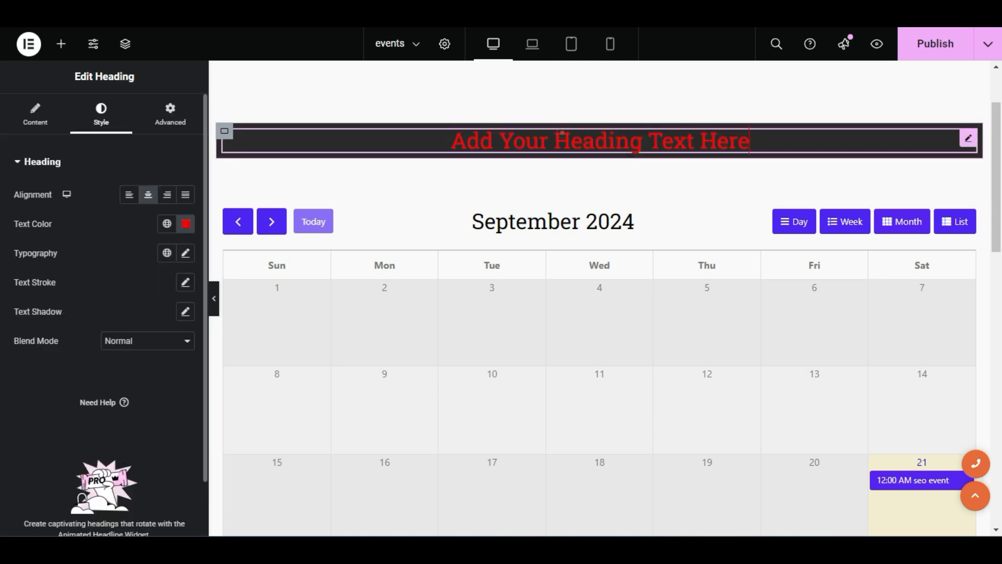
{"action": "triple_click", "coordinate": [567, 136]}
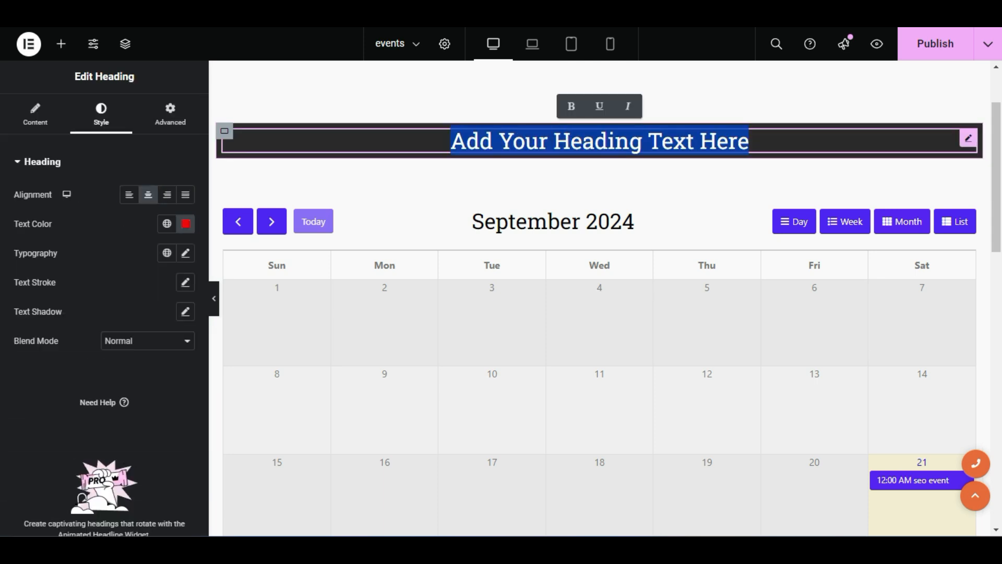
{"action": "left_click", "coordinate": [600, 141]}
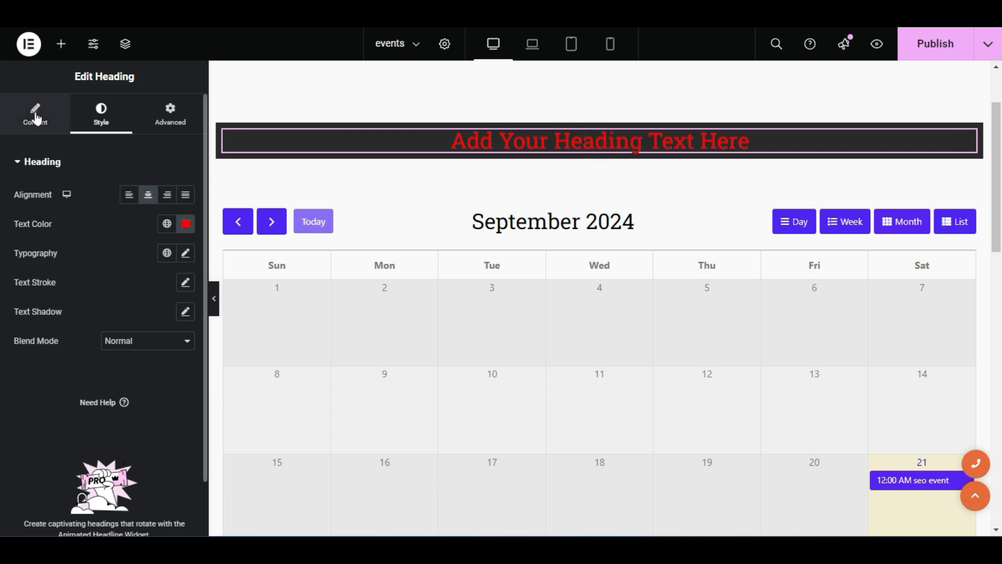
{"action": "left_click", "coordinate": [36, 119]}
{"action": "triple_click", "coordinate": [81, 211]}
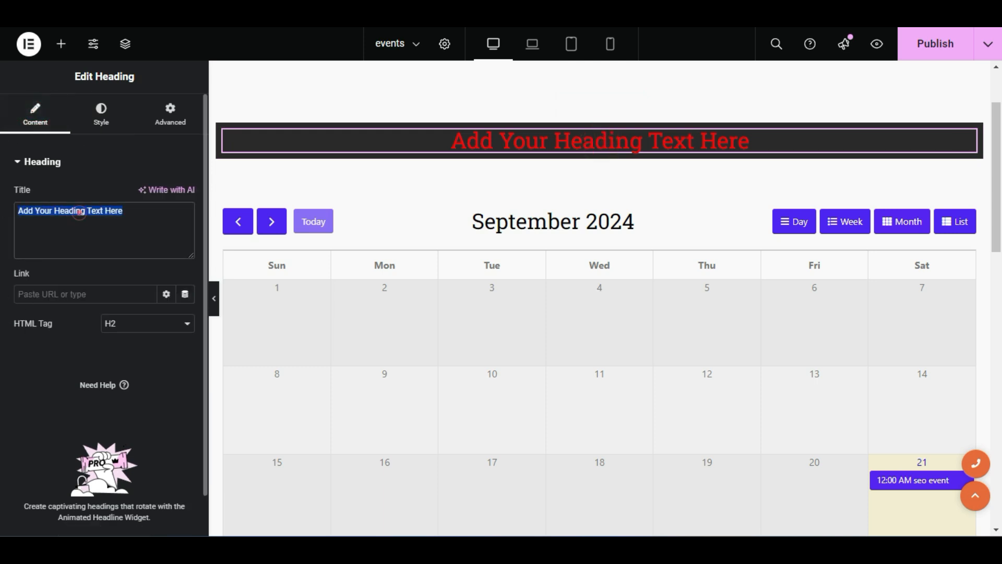
{"action": "type", "text": "Events"}
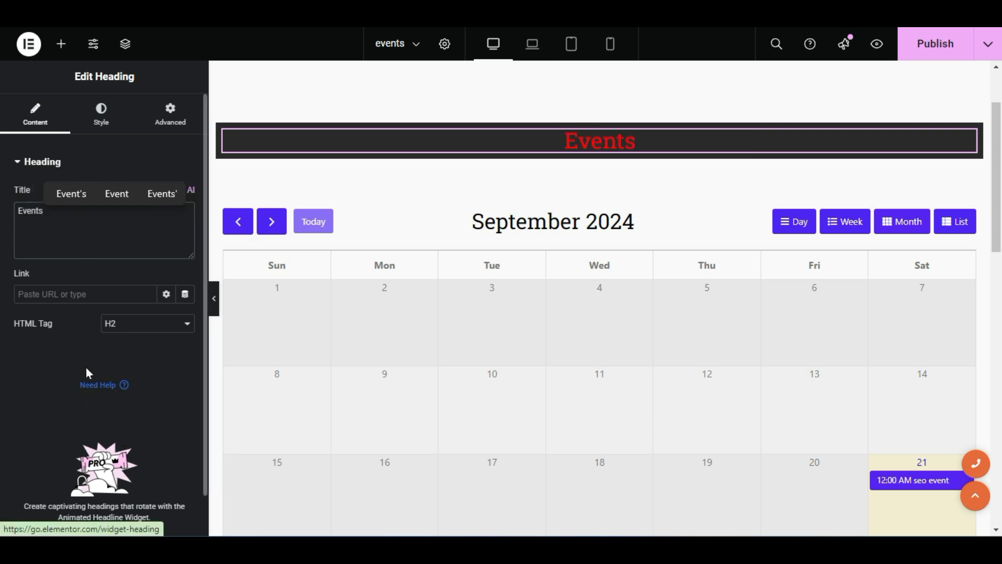
{"action": "left_click", "coordinate": [74, 352]}
Check the full-width page layout with the editing panel temporarily hidden
{"action": "scroll", "coordinate": [609, 337], "scroll_direction": "down", "scroll_amount": 3}
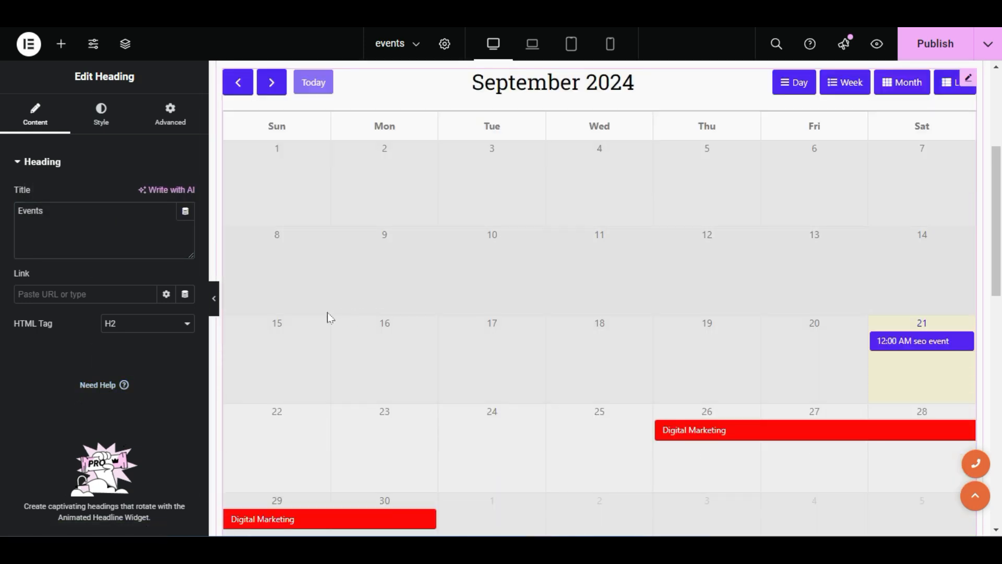
{"action": "left_click", "coordinate": [214, 302]}
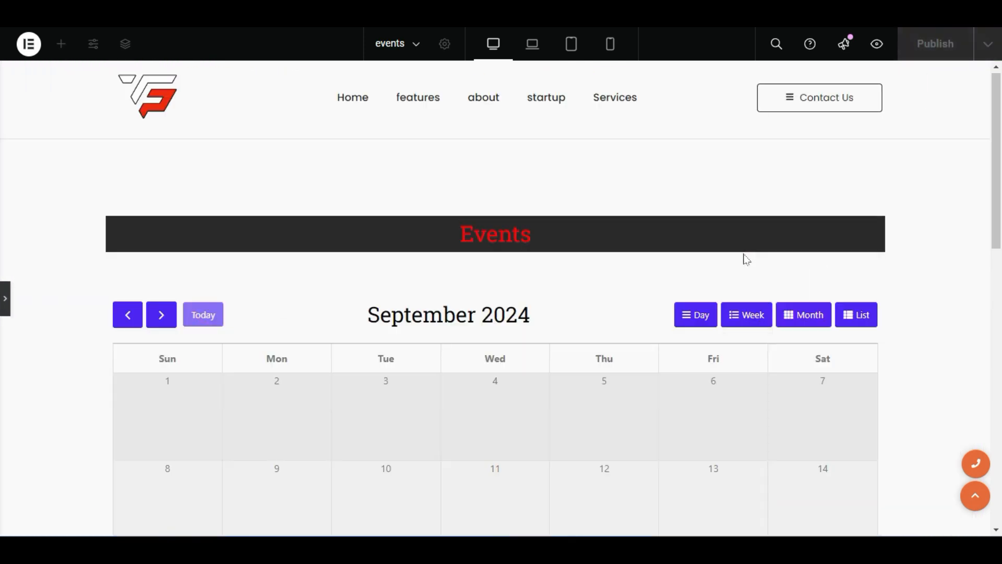
{"action": "scroll", "coordinate": [725, 285], "scroll_direction": "down", "scroll_amount": 10}
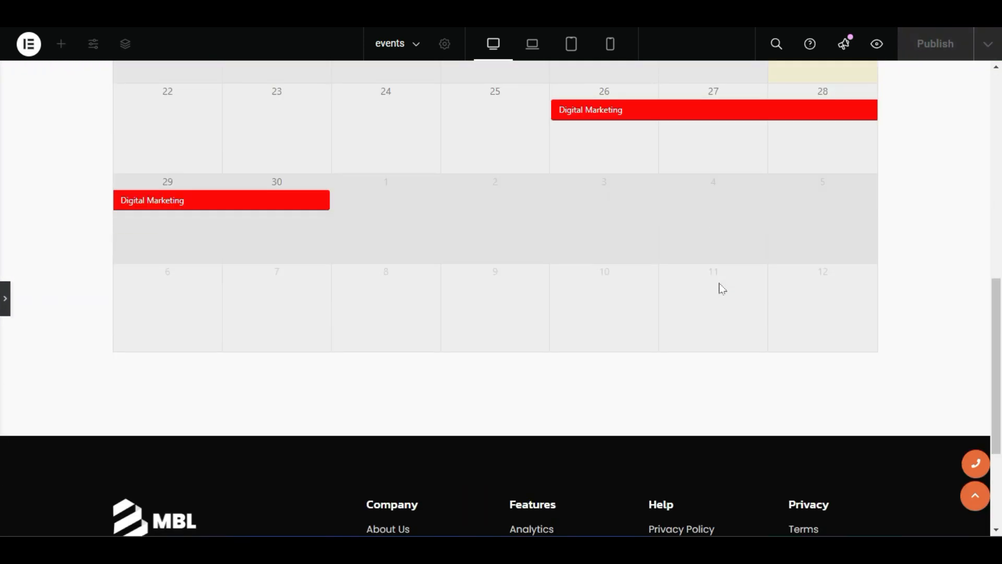
{"action": "scroll", "coordinate": [722, 289], "scroll_direction": "up", "scroll_amount": 12}
{"action": "left_click", "coordinate": [7, 303]}
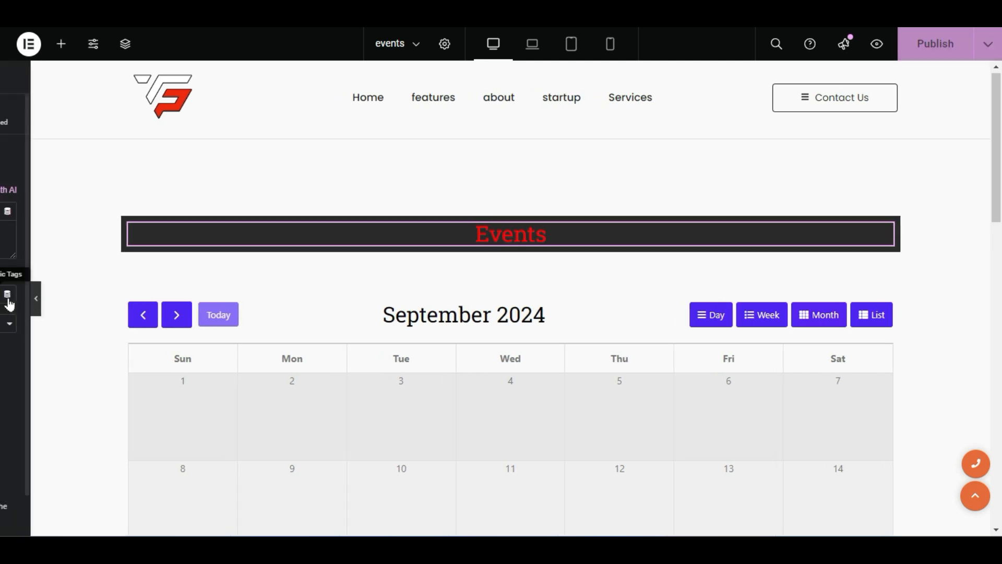
Publish the events page and open its preview to check the heading and calendar
{"action": "left_click", "coordinate": [914, 47]}
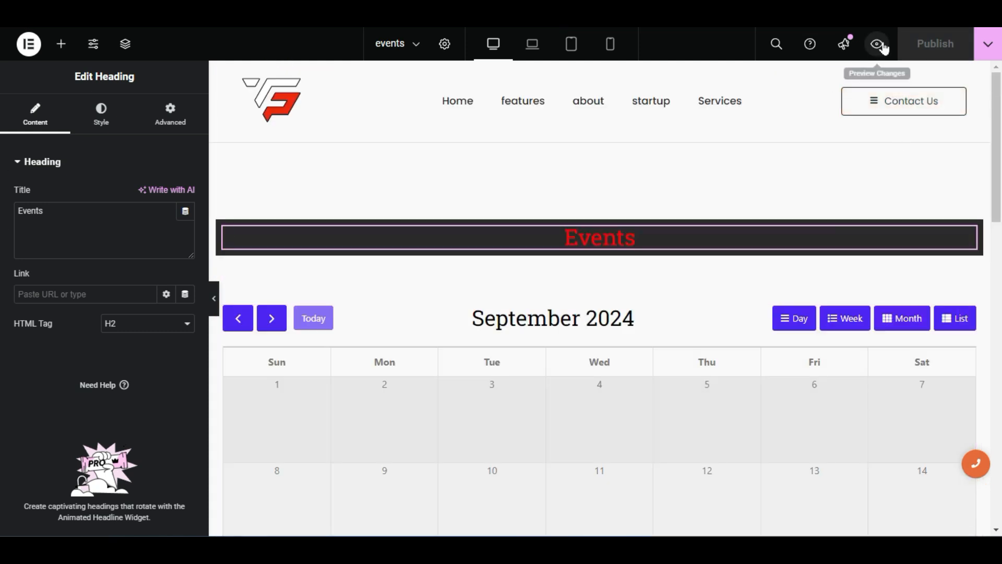
{"action": "left_click", "coordinate": [880, 45]}
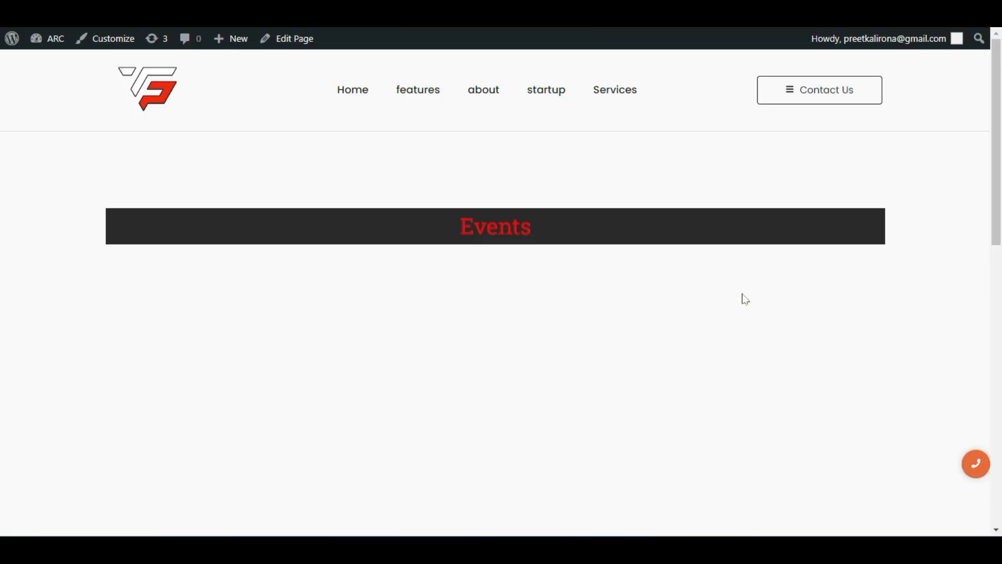
{"action": "scroll", "coordinate": [168, 427], "scroll_direction": "down", "scroll_amount": 5}
{"action": "scroll", "coordinate": [167, 427], "scroll_direction": "up", "scroll_amount": 5}
{"action": "scroll", "coordinate": [175, 426], "scroll_direction": "down", "scroll_amount": 7}
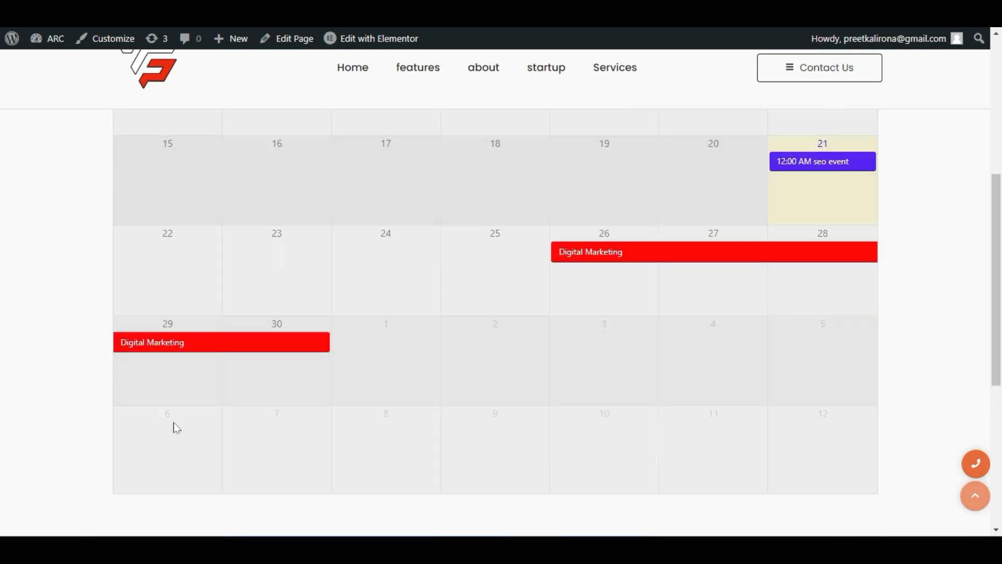
View the details popup of the Digital Marketing event on the calendar and close it
{"action": "scroll", "coordinate": [177, 421], "scroll_direction": "up", "scroll_amount": 4}
{"action": "scroll", "coordinate": [177, 421], "scroll_direction": "down", "scroll_amount": 3}
{"action": "left_click", "coordinate": [566, 301]}
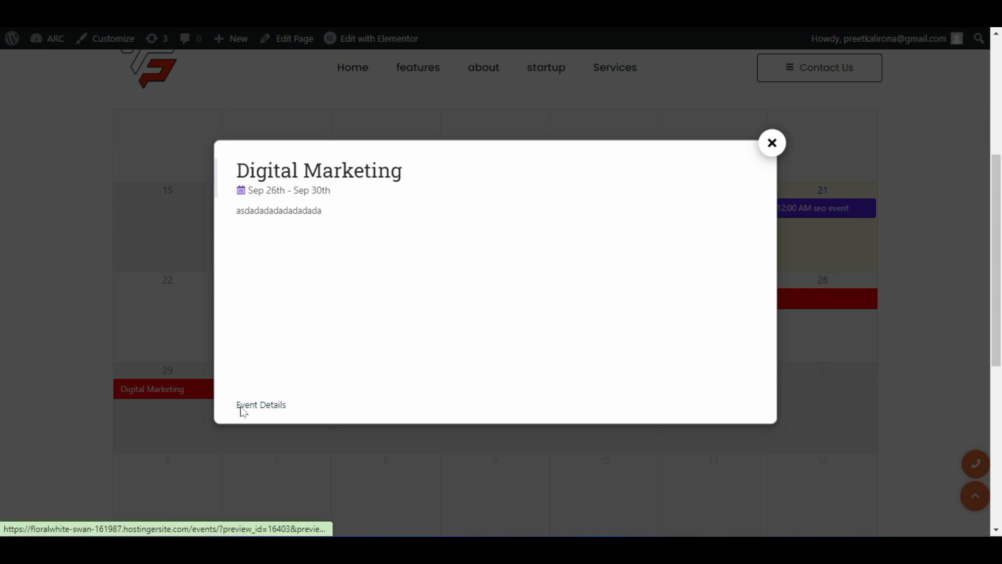
{"action": "left_click", "coordinate": [777, 149]}
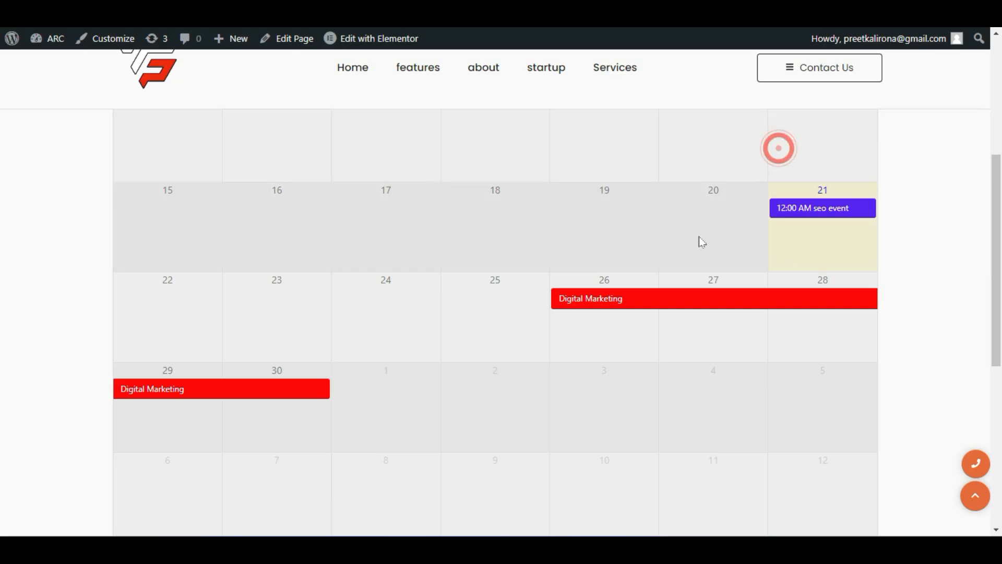
Examine the finished events page from the Events heading down through the calendar and its entries
{"action": "scroll", "coordinate": [633, 269], "scroll_direction": "up", "scroll_amount": 2}
{"action": "scroll", "coordinate": [632, 270], "scroll_direction": "down", "scroll_amount": 2}
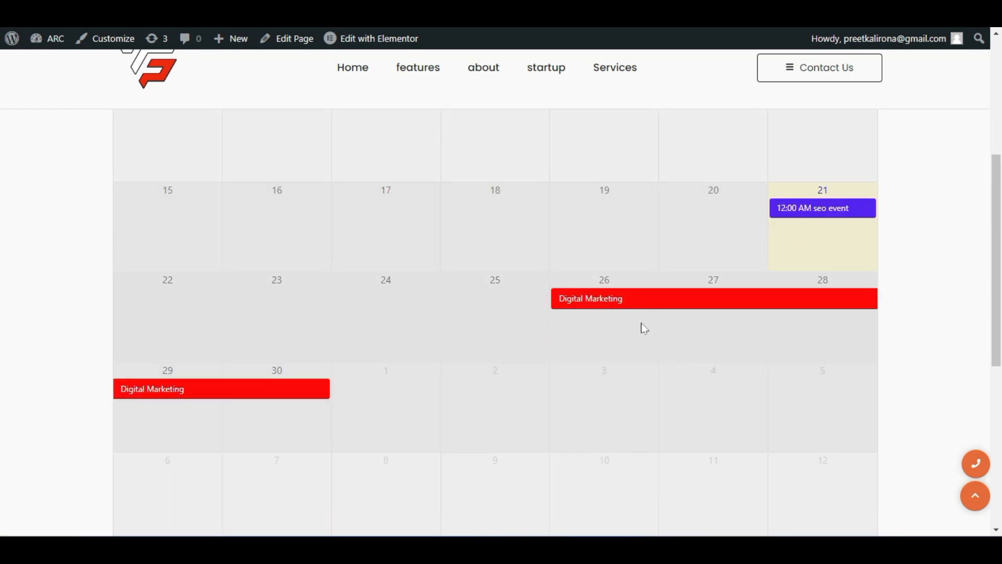
{"action": "scroll", "coordinate": [598, 298], "scroll_direction": "up", "scroll_amount": 3}
{"action": "scroll", "coordinate": [593, 246], "scroll_direction": "down", "scroll_amount": 2}
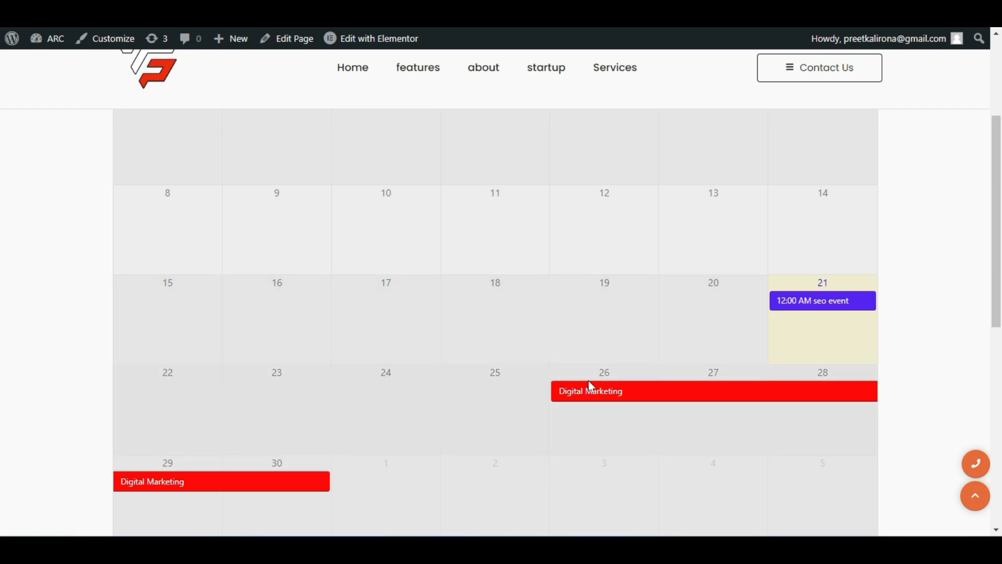
{"action": "scroll", "coordinate": [589, 387], "scroll_direction": "up", "scroll_amount": 1}
{"action": "scroll", "coordinate": [590, 385], "scroll_direction": "up", "scroll_amount": 4}
{"action": "scroll", "coordinate": [591, 385], "scroll_direction": "down", "scroll_amount": 5}
{"action": "scroll", "coordinate": [604, 365], "scroll_direction": "up", "scroll_amount": 5}
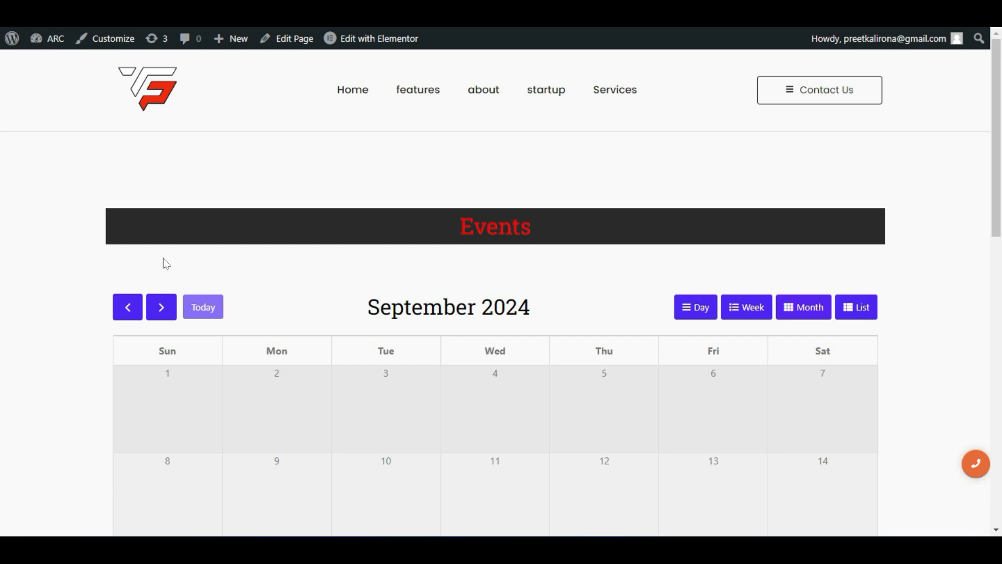
{"action": "scroll", "coordinate": [564, 297], "scroll_direction": "down", "scroll_amount": 6}
{"action": "scroll", "coordinate": [543, 287], "scroll_direction": "up", "scroll_amount": 6}
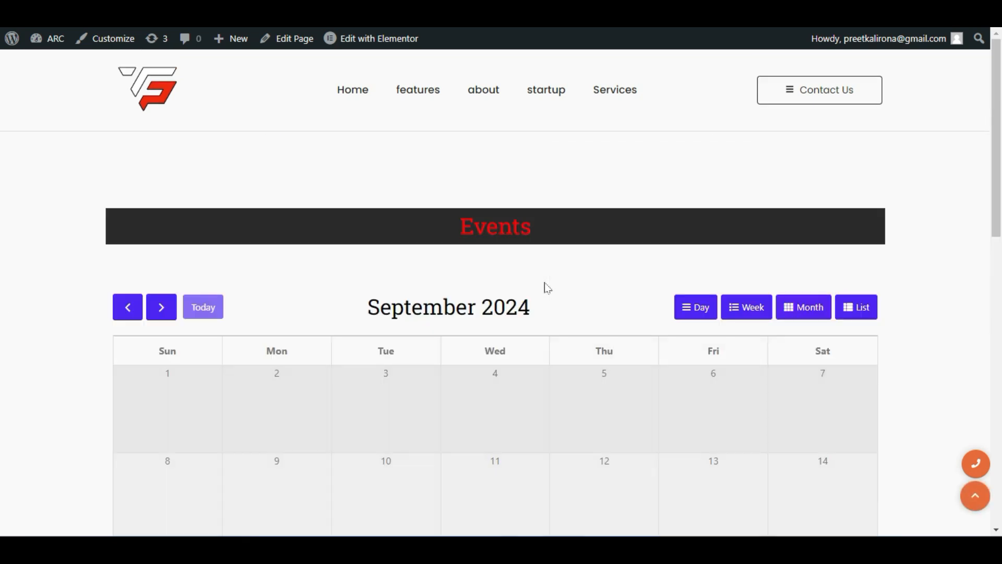